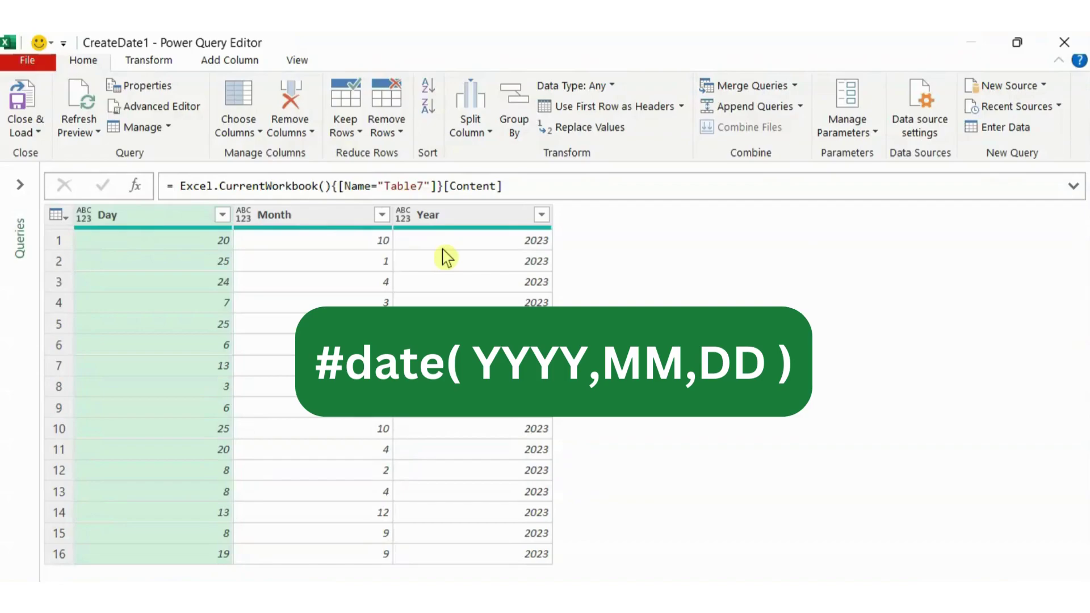
- Add a Custom column with formula #date(2024,10,20), showing 20-Oct-24 on every row
{"action": "left_click", "coordinate": [232, 63]}
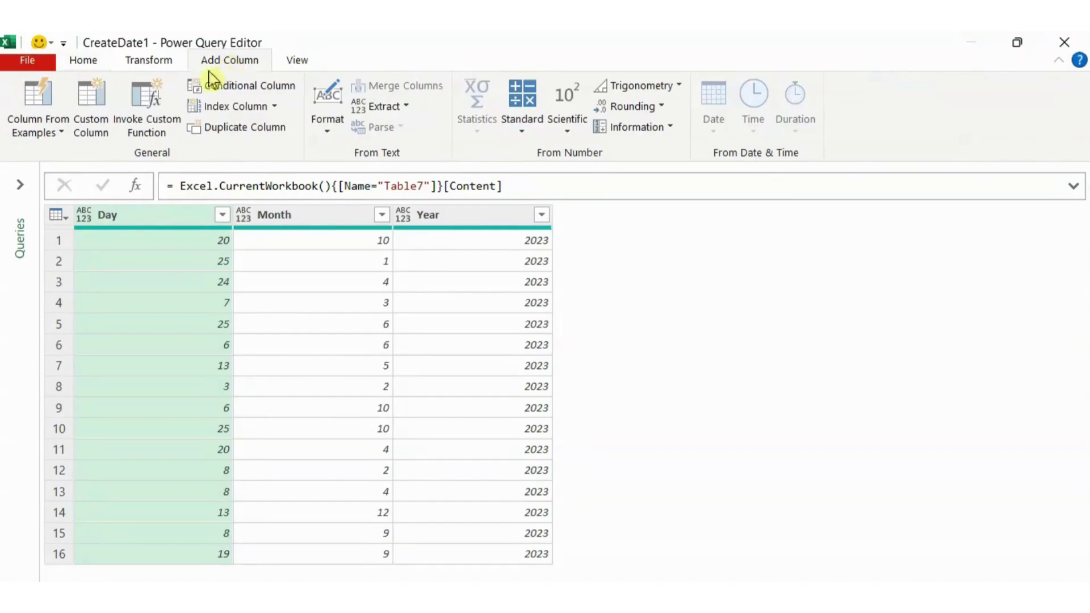
{"action": "left_click", "coordinate": [92, 107]}
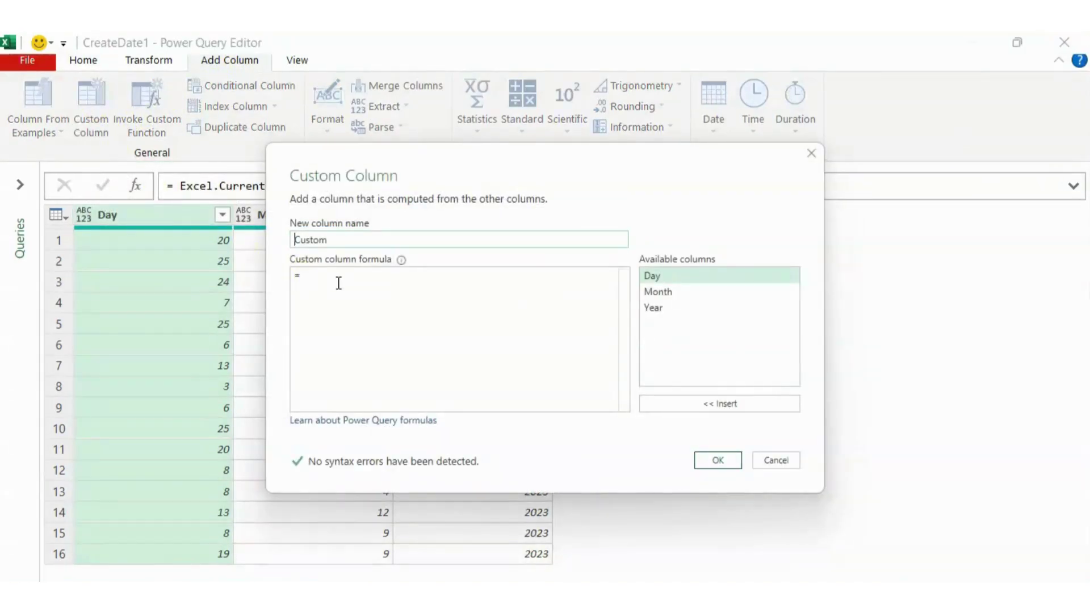
{"action": "left_click", "coordinate": [338, 283]}
{"action": "type", "text": "#date"}
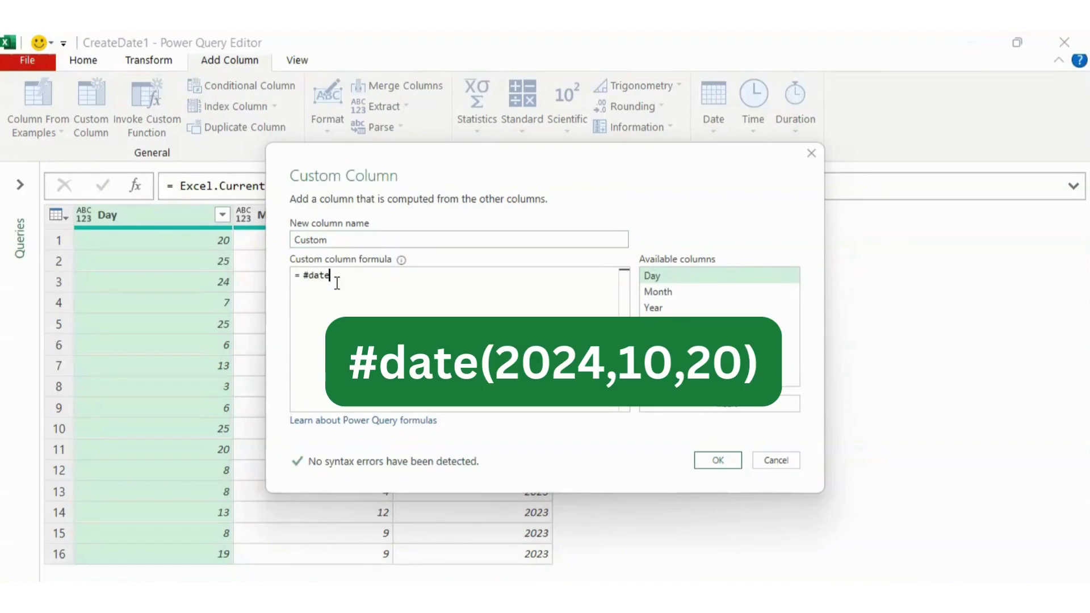
{"action": "type", "text": "("}
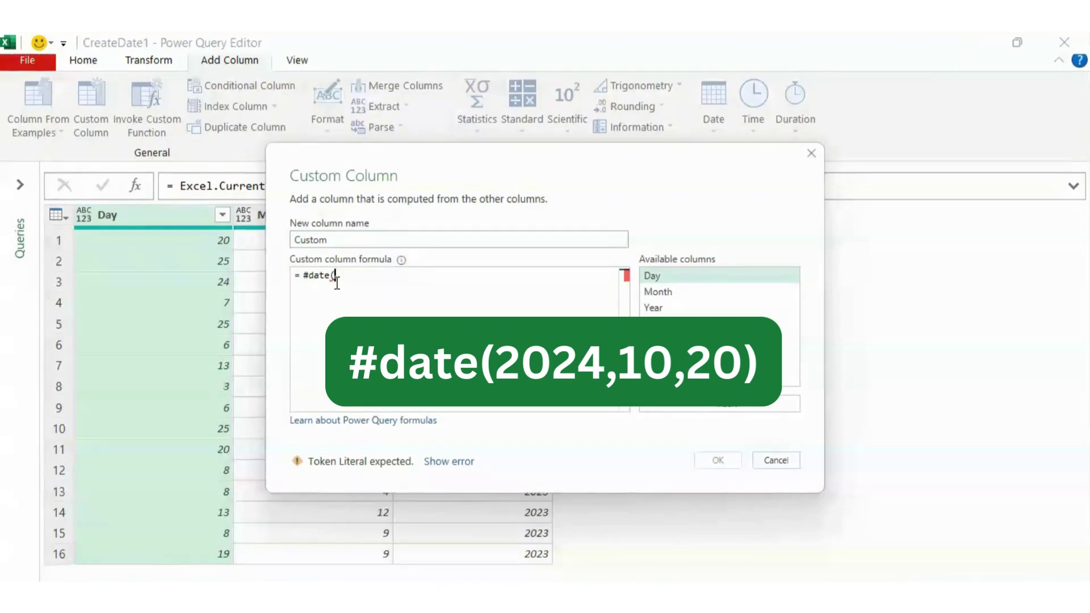
{"action": "type", "text": "2024"}
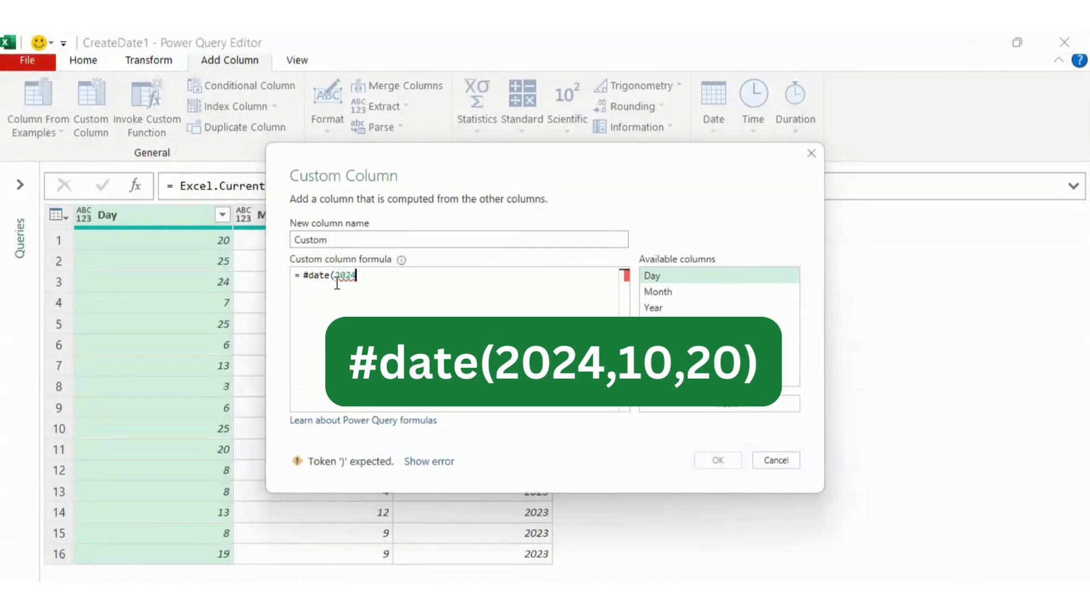
{"action": "type", "text": ",10"}
{"action": "type", "text": ",2"}
{"action": "type", "text": "0)"}
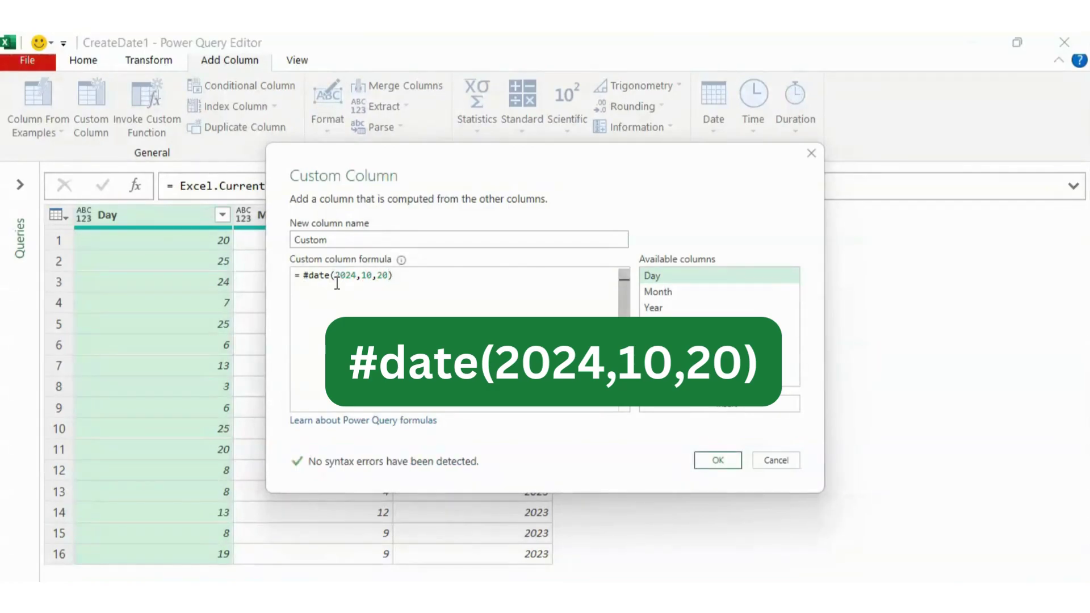
{"action": "left_click", "coordinate": [707, 476]}
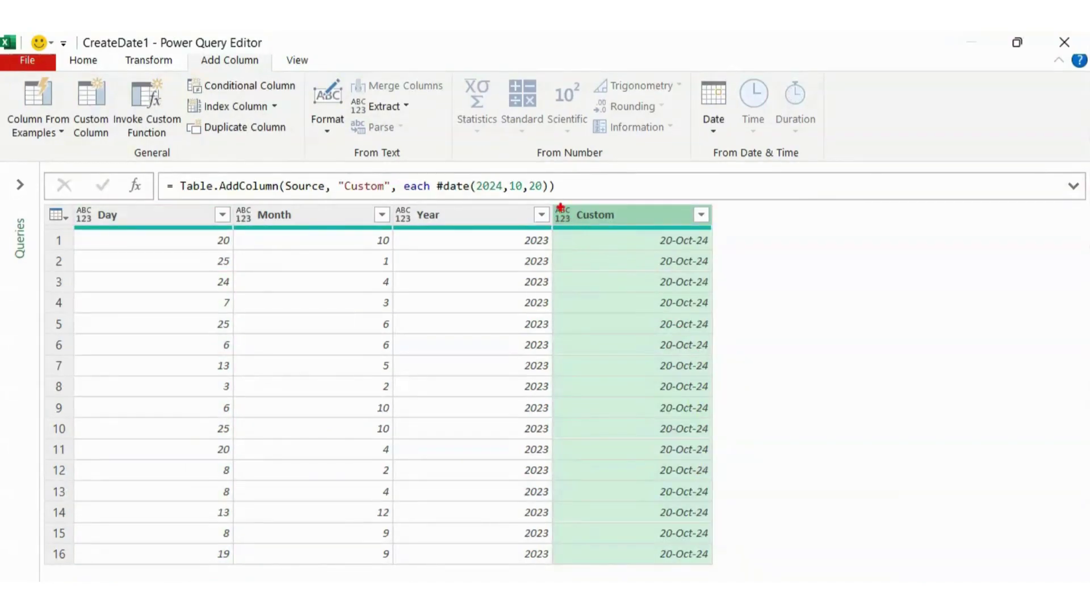
{"action": "left_click_drag", "start_coordinate": [556, 208], "coordinate": [721, 565]}
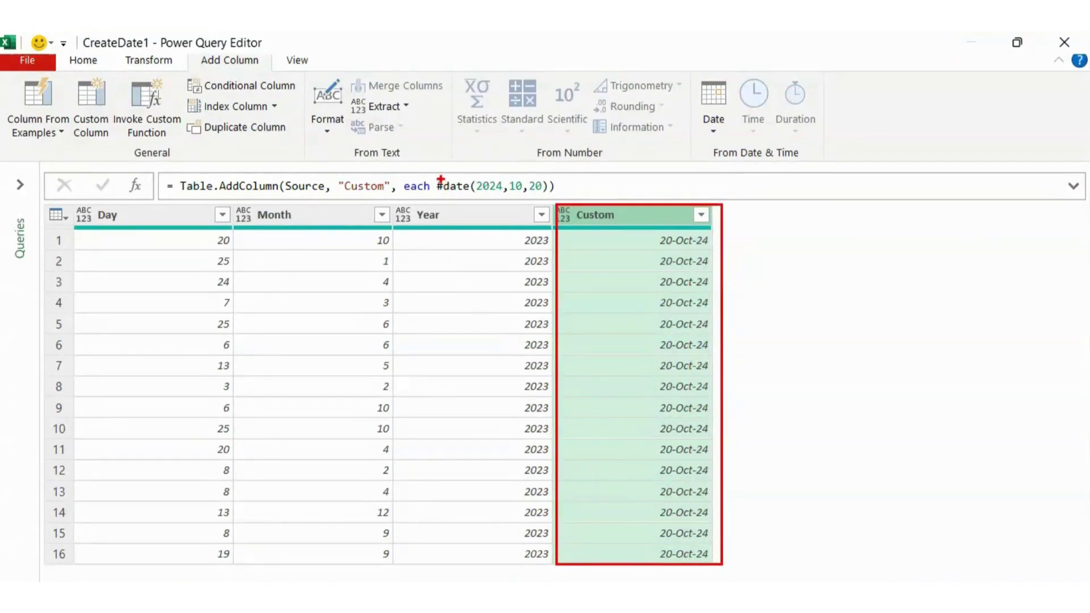
{"action": "mouse_move", "coordinate": [435, 173]}
{"action": "left_mouse_down"}
{"action": "mouse_move", "coordinate": [465, 201]}
{"action": "mouse_move", "coordinate": [561, 201]}
{"action": "left_mouse_up"}
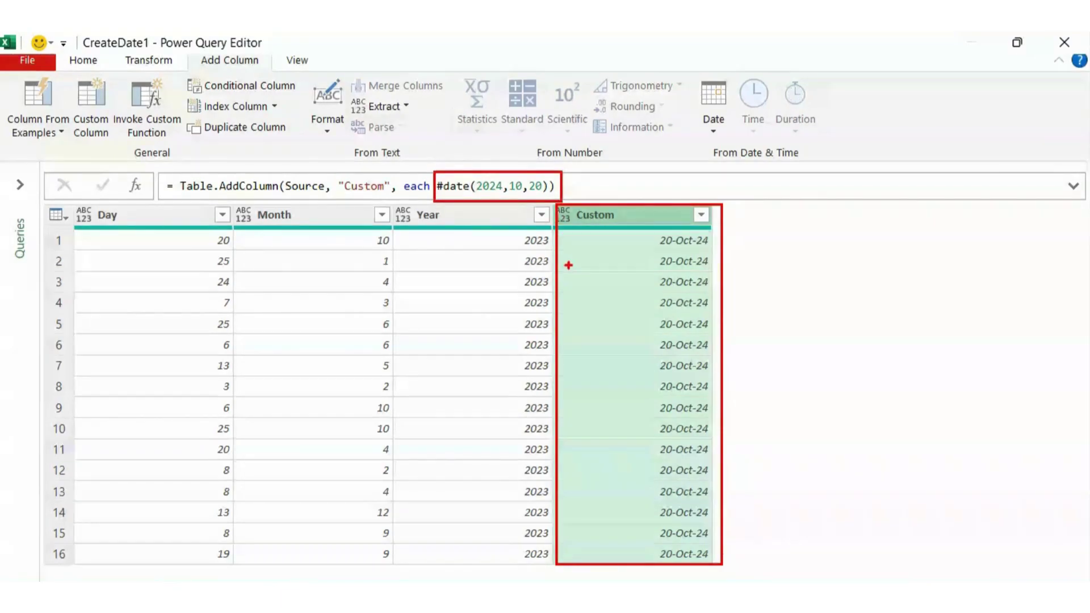
{"action": "key", "text": "Escape"}
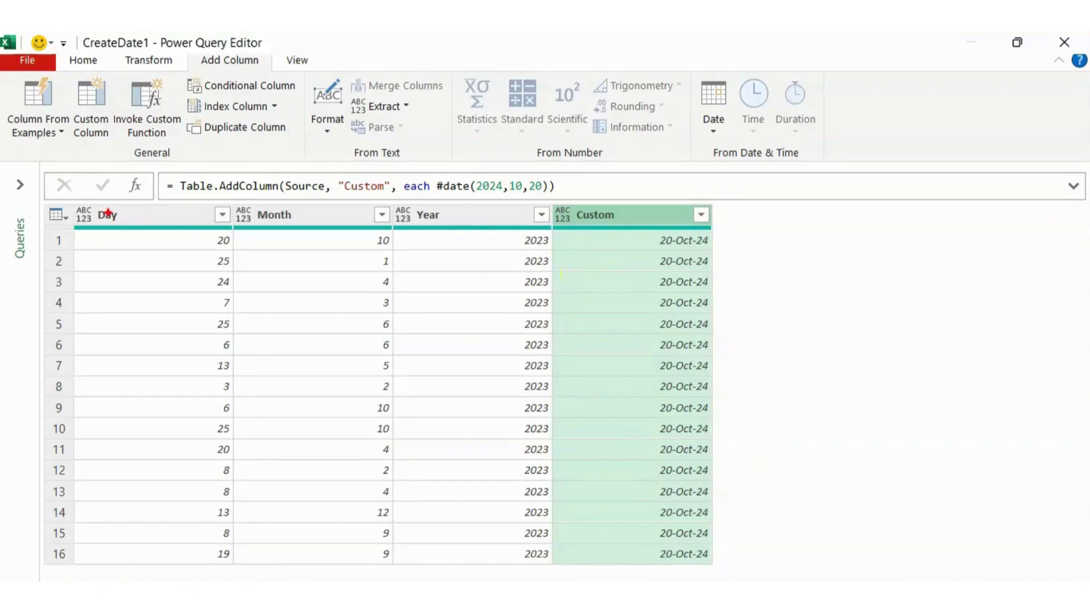
{"action": "mouse_move", "coordinate": [71, 204]}
{"action": "left_mouse_down"}
{"action": "mouse_move", "coordinate": [377, 248]}
{"action": "mouse_move", "coordinate": [551, 246]}
{"action": "left_mouse_up"}
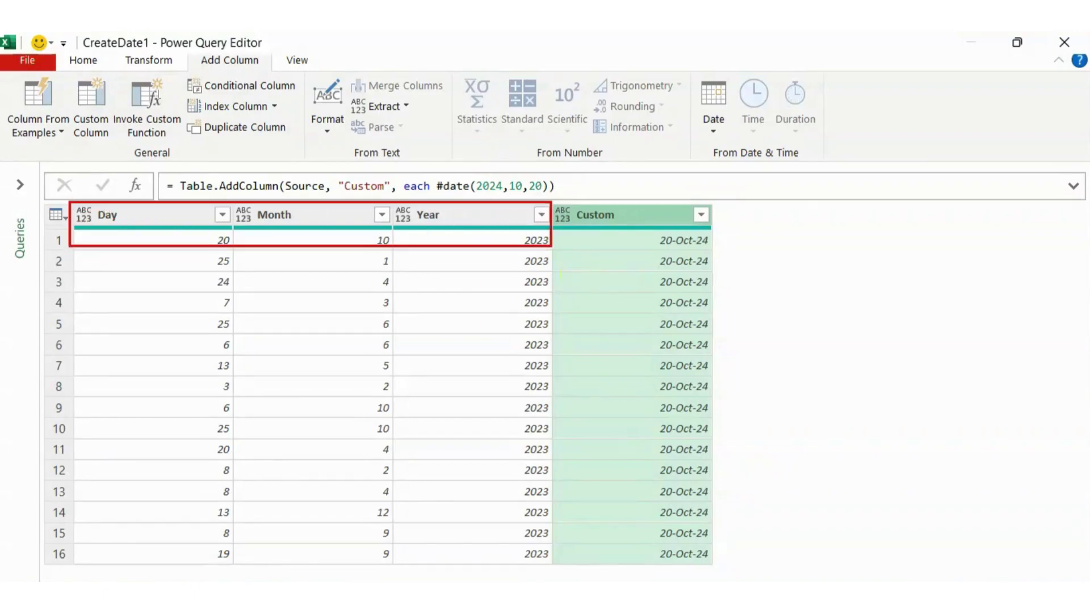
{"action": "left_click_drag", "start_coordinate": [188, 225], "coordinate": [209, 223]}
{"action": "left_click_drag", "start_coordinate": [342, 227], "coordinate": [360, 225]}
{"action": "left_click_drag", "start_coordinate": [509, 232], "coordinate": [529, 226]}
{"action": "mouse_move", "coordinate": [392, 200]}
{"action": "left_mouse_down"}
{"action": "mouse_move", "coordinate": [499, 183]}
{"action": "mouse_move", "coordinate": [505, 166]}
{"action": "left_mouse_up"}
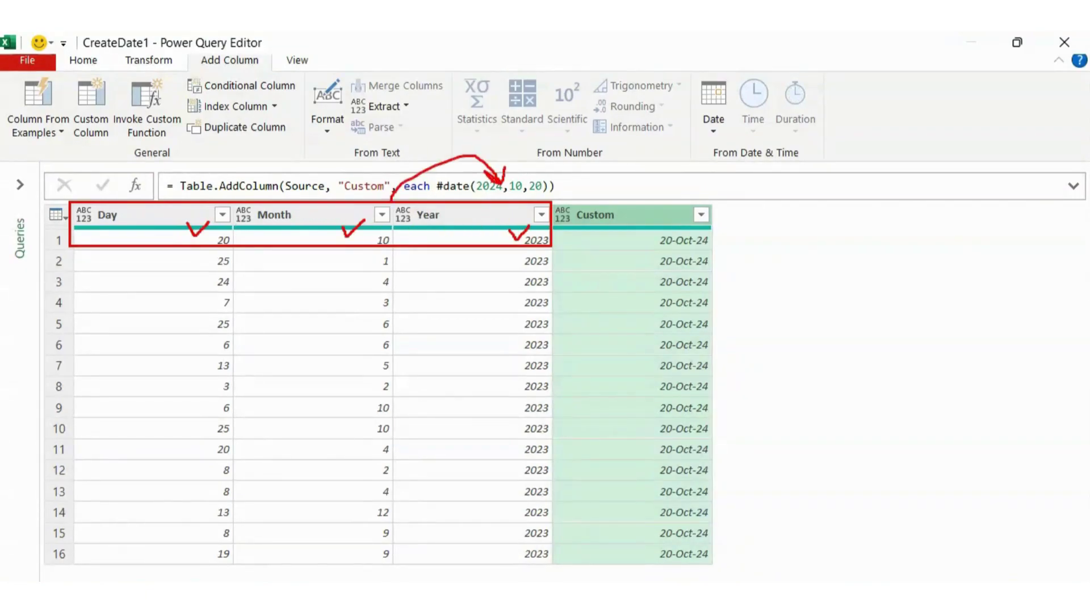
{"action": "key", "text": "Escape"}
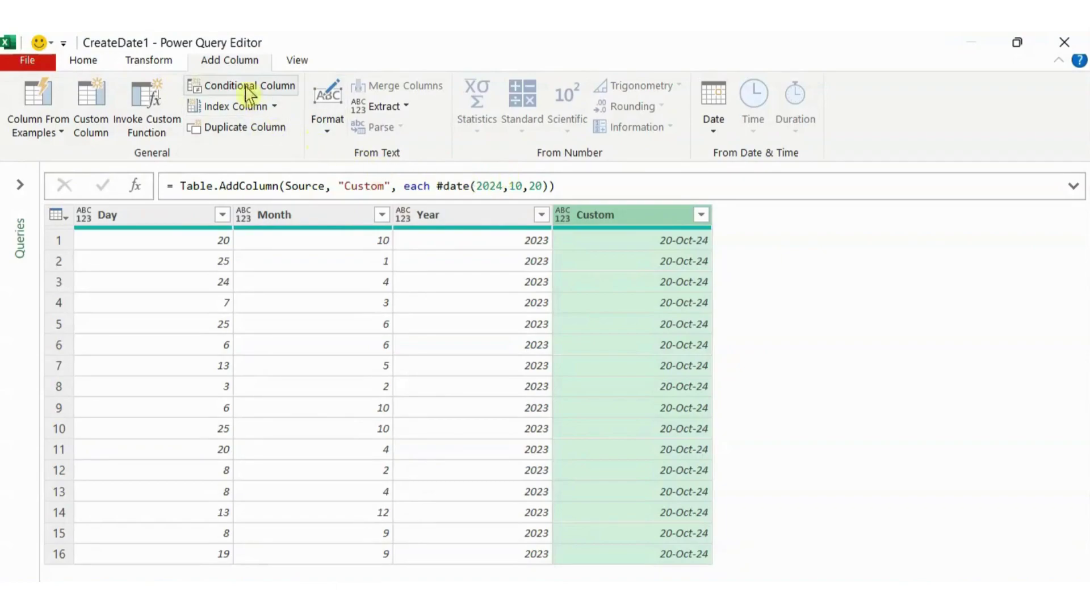
- Add a Custom.1 column with #date([Year],[Month],[Day]) to build each row's date
{"action": "left_click", "coordinate": [93, 108]}
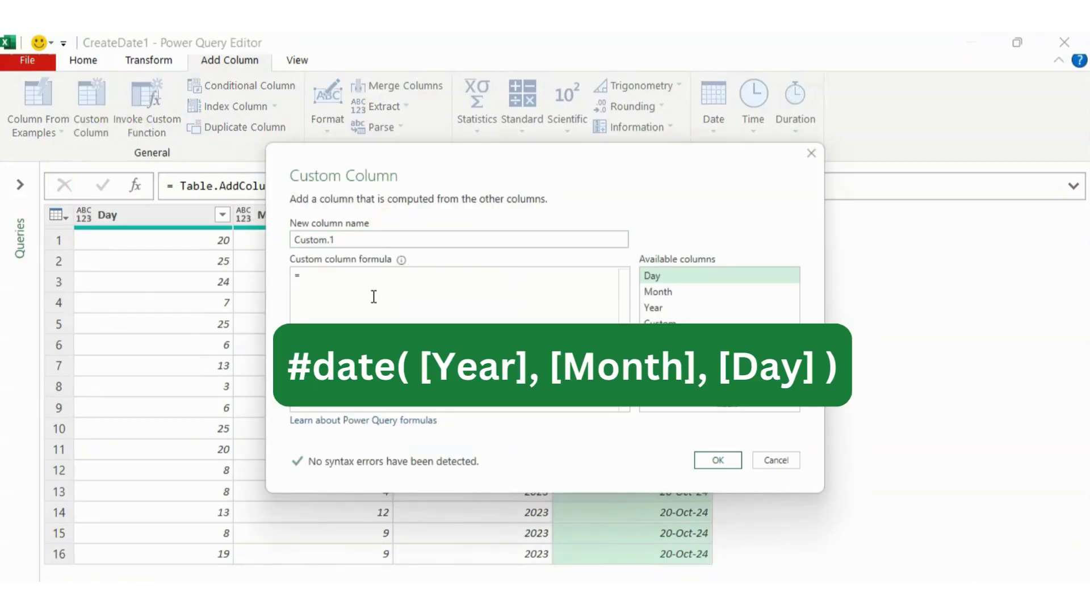
{"action": "type", "text": "#"}
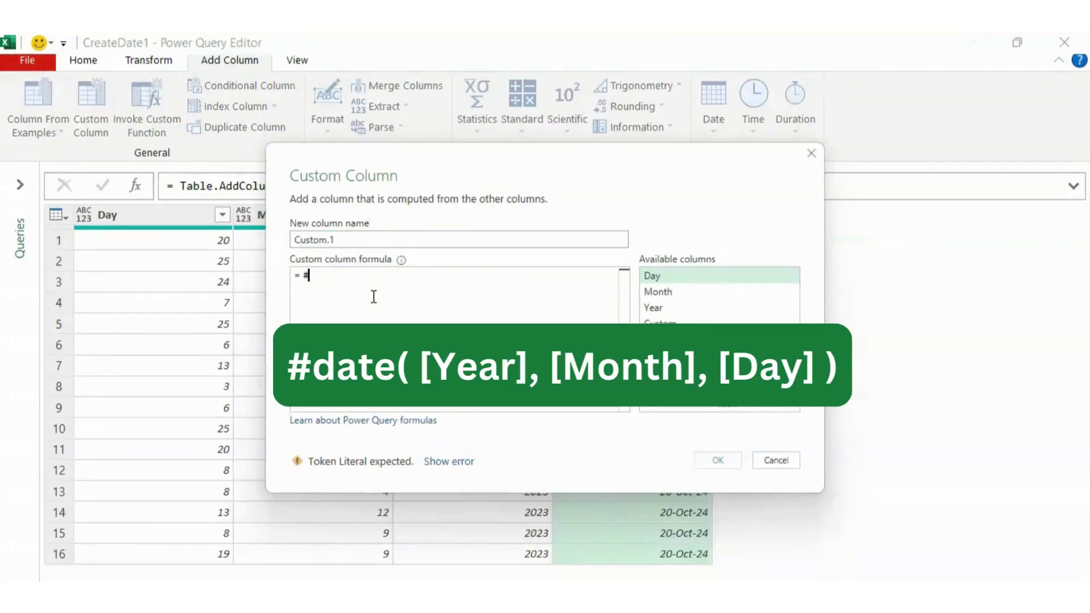
{"action": "type", "text": "date("}
{"action": "double_click", "coordinate": [671, 310]}
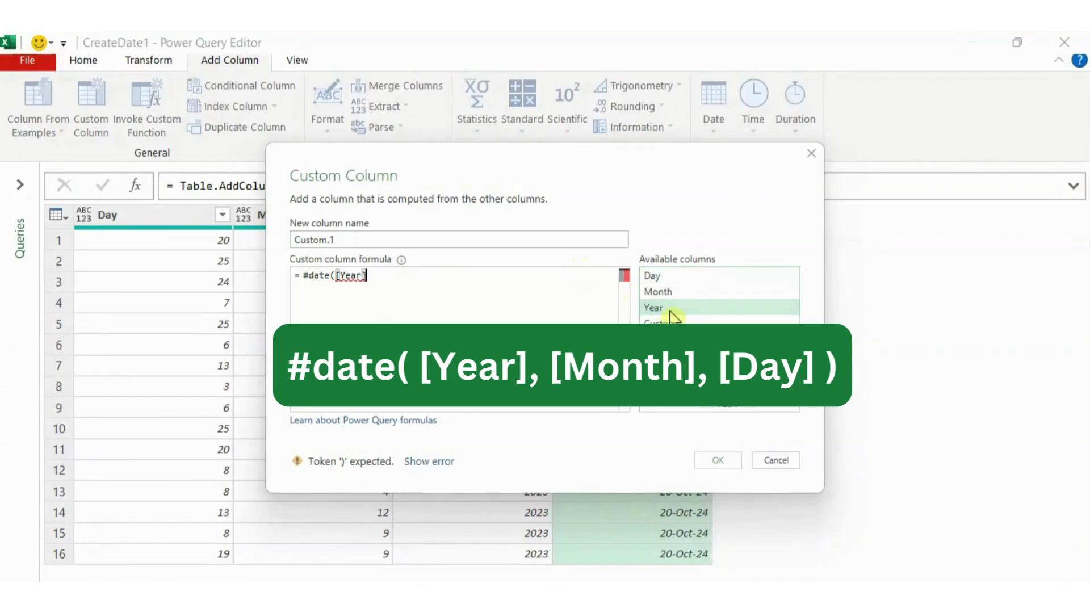
{"action": "type", "text": ","}
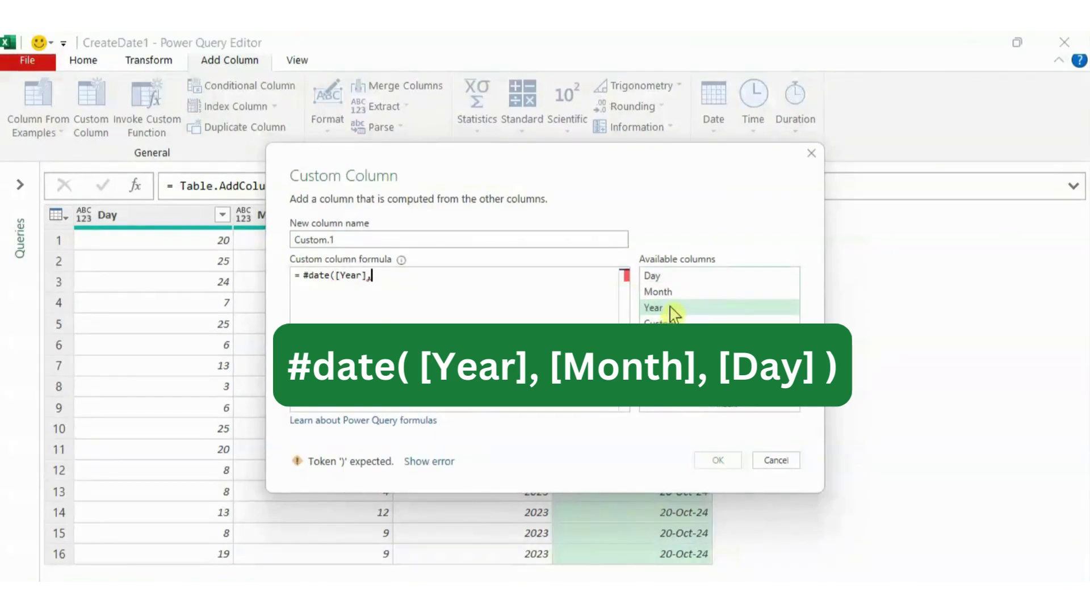
{"action": "double_click", "coordinate": [678, 290]}
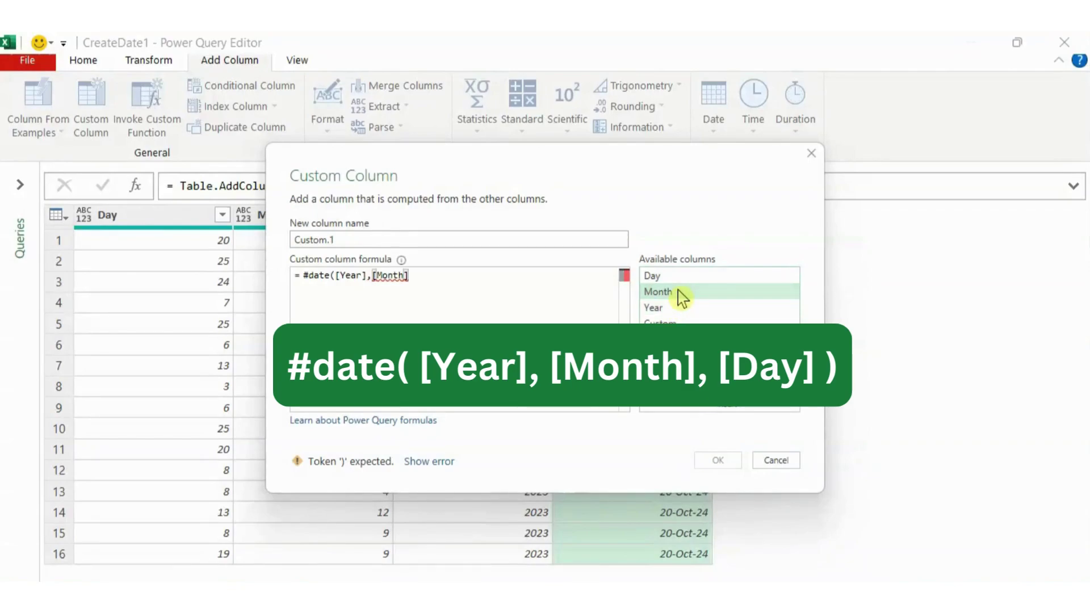
{"action": "type", "text": ","}
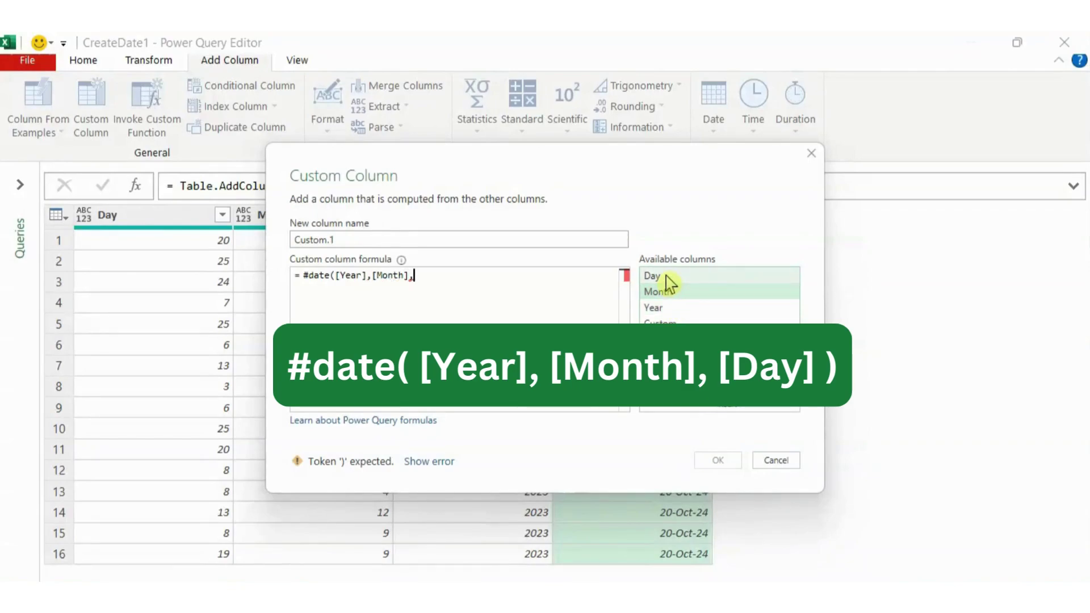
{"action": "double_click", "coordinate": [666, 276]}
{"action": "type", "text": ")"}
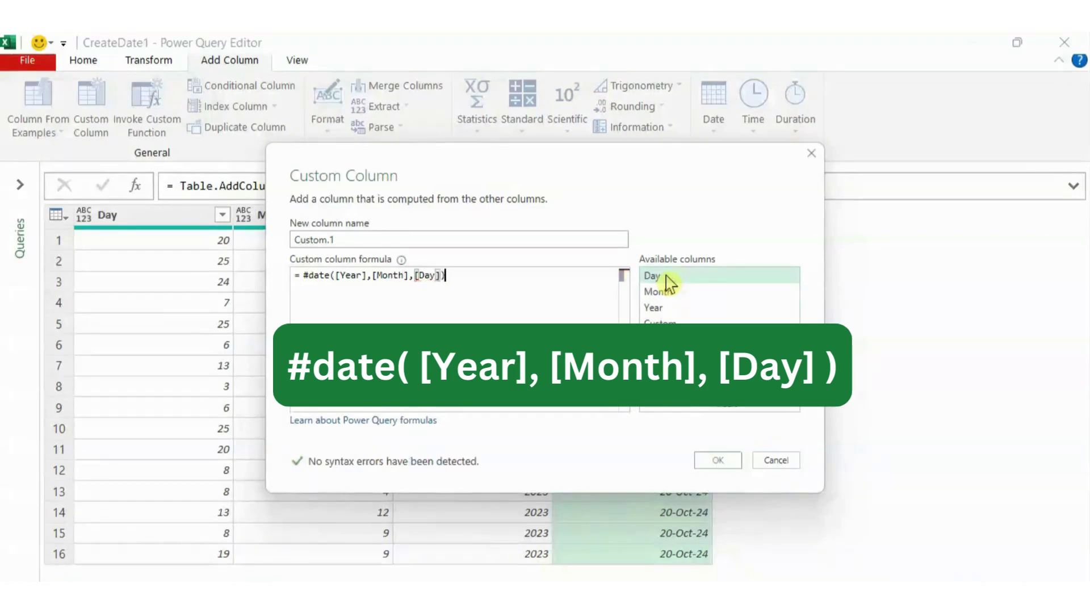
{"action": "left_click", "coordinate": [717, 460]}
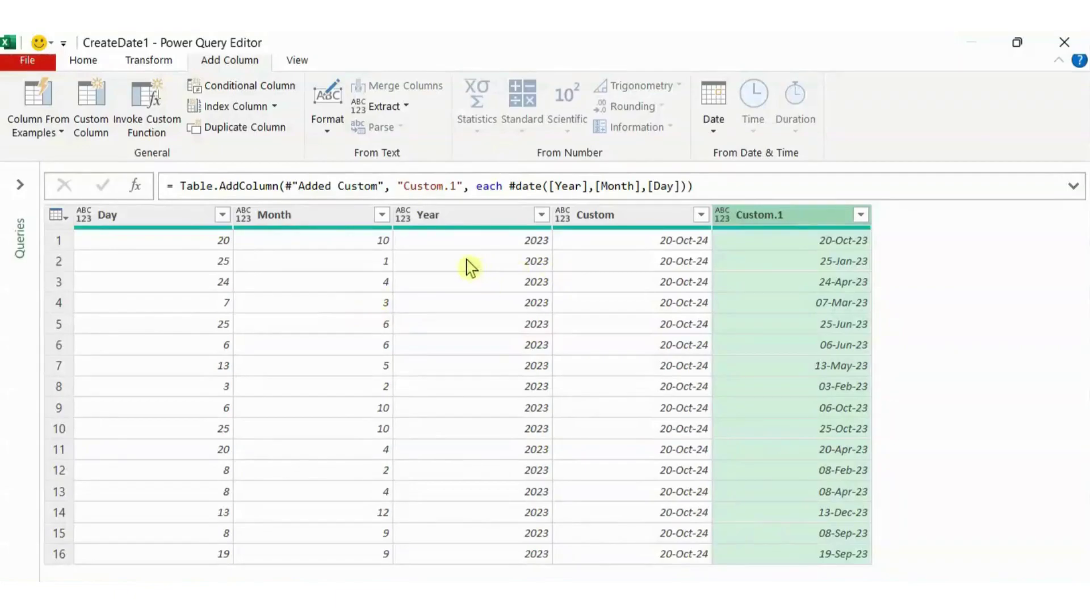
- Merge the Year, Month and Day columns into a Merged column using a custom '-' separator
{"action": "left_click", "coordinate": [459, 223]}
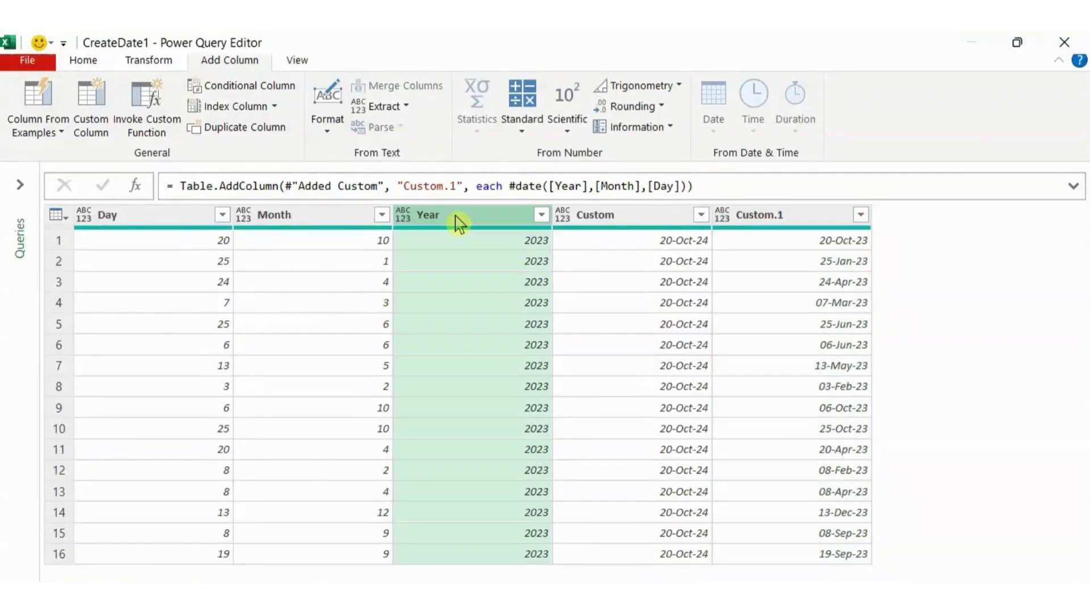
{"action": "left_click", "coordinate": [316, 219], "text": "ctrl"}
{"action": "left_click", "coordinate": [141, 224], "text": "ctrl"}
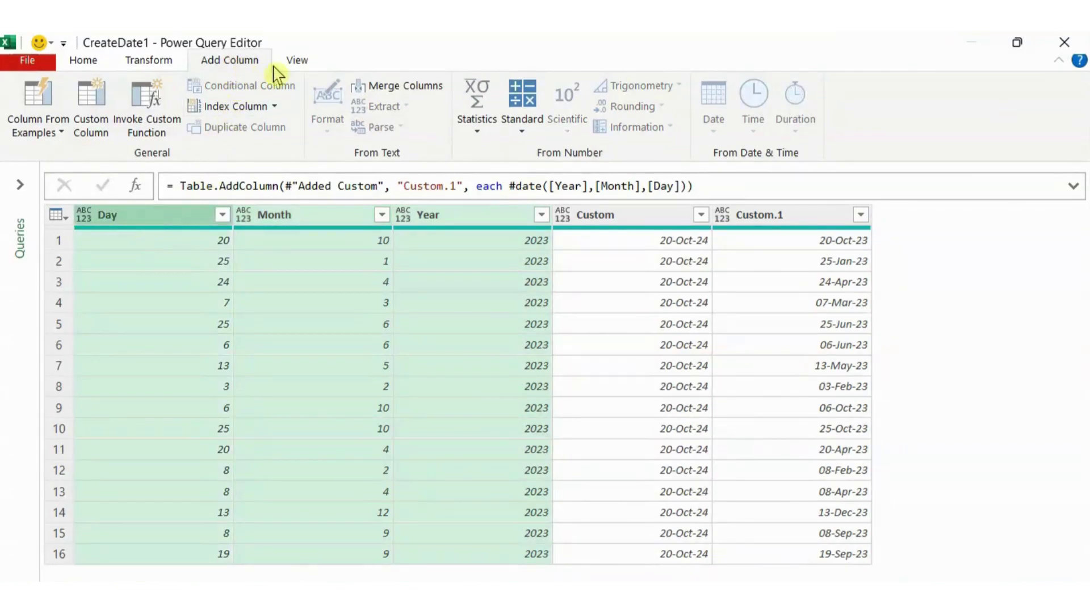
{"action": "left_click", "coordinate": [410, 90]}
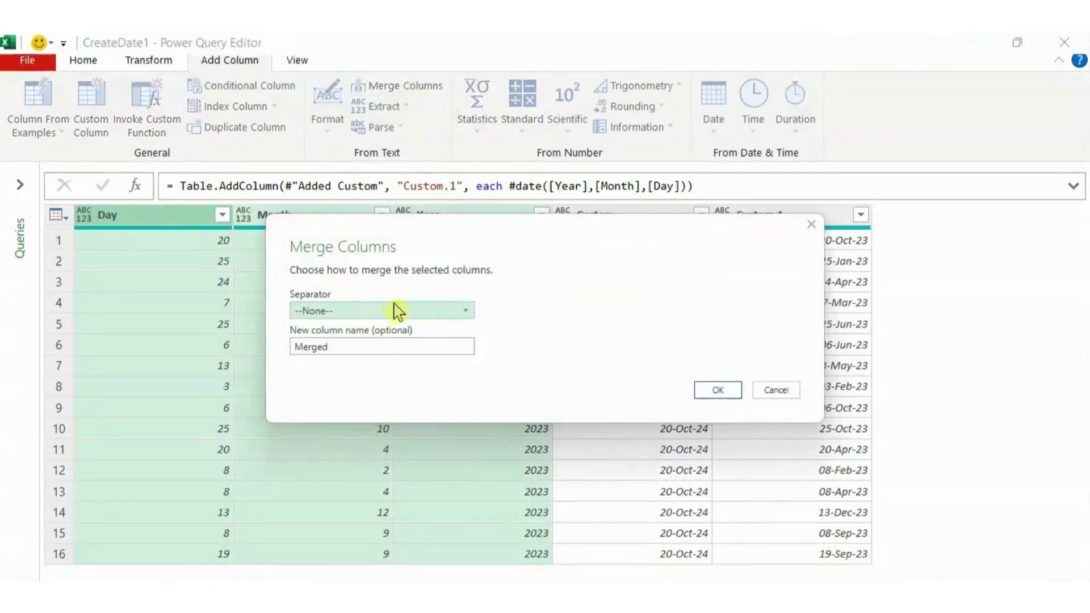
{"action": "left_click", "coordinate": [395, 316]}
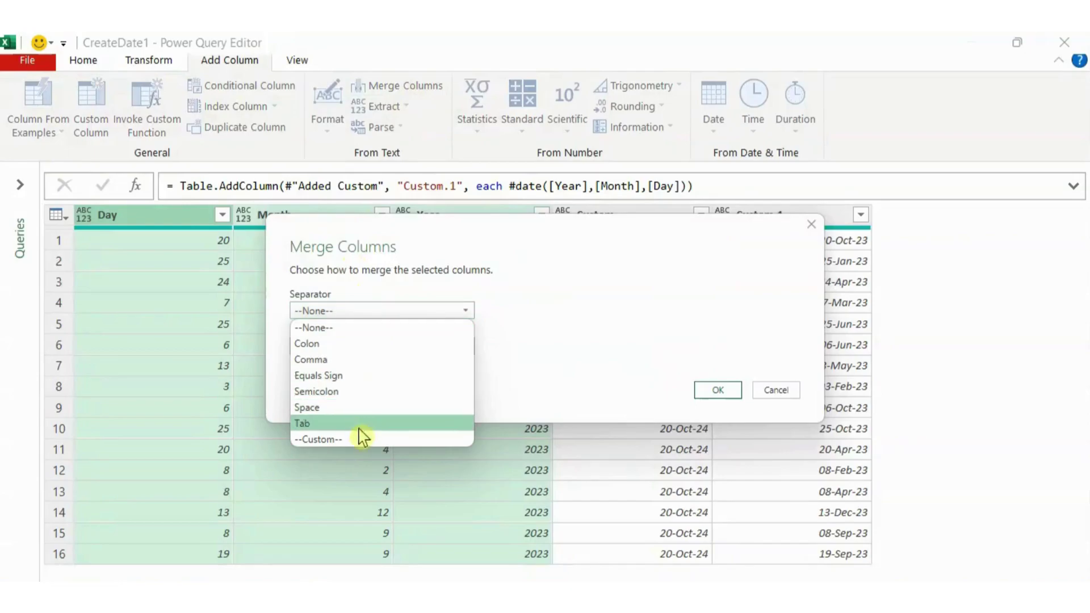
{"action": "left_click", "coordinate": [360, 439]}
{"action": "left_click", "coordinate": [351, 334]}
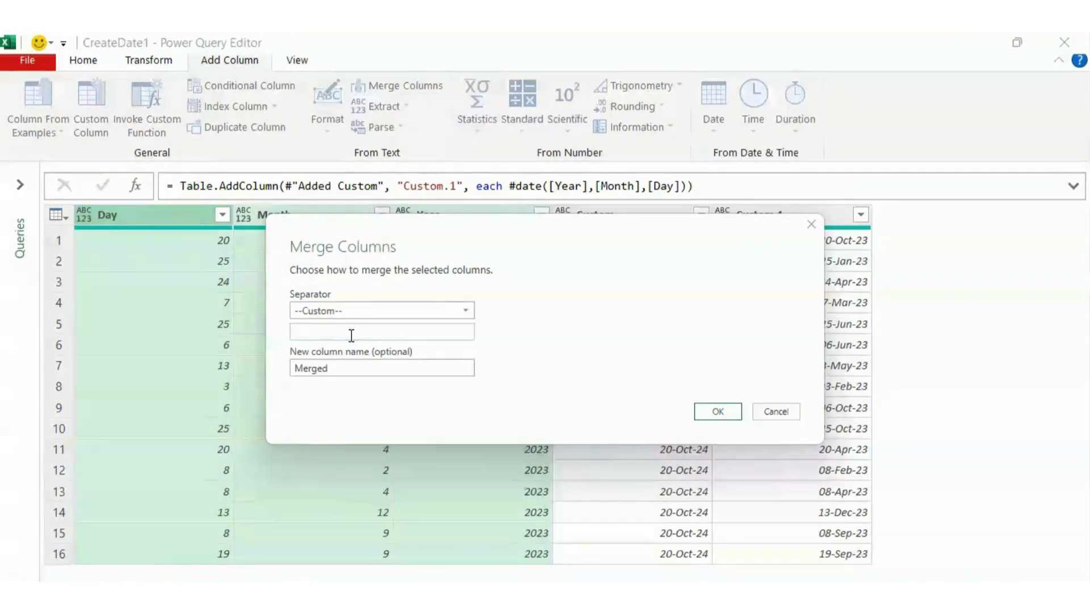
{"action": "type", "text": "-"}
{"action": "left_click", "coordinate": [716, 412]}
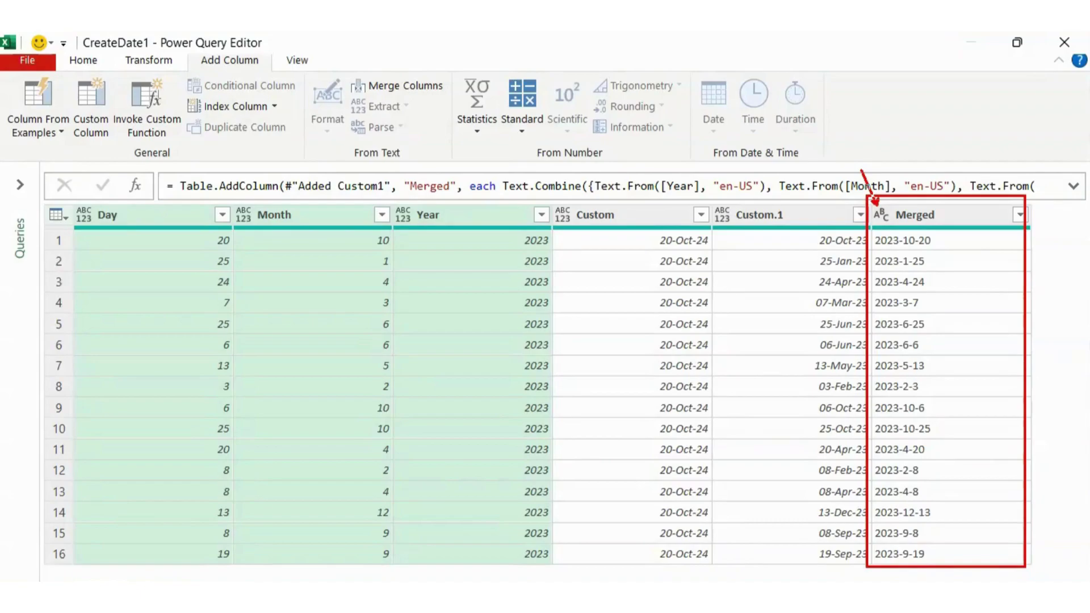
- Change the Merged column's data type to Date
{"action": "left_click", "coordinate": [884, 218]}
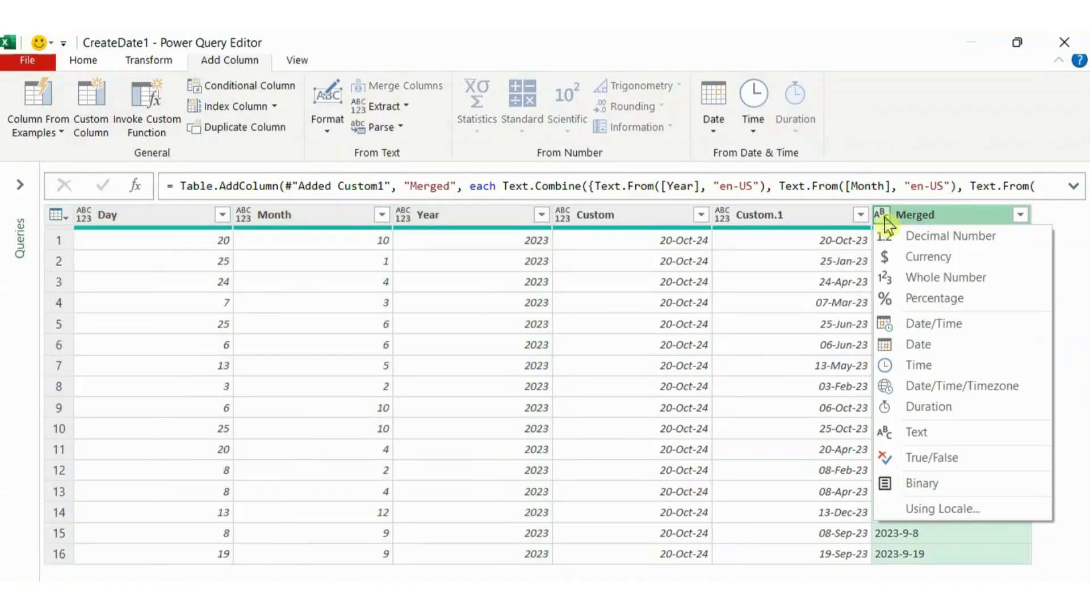
{"action": "left_click", "coordinate": [941, 345]}
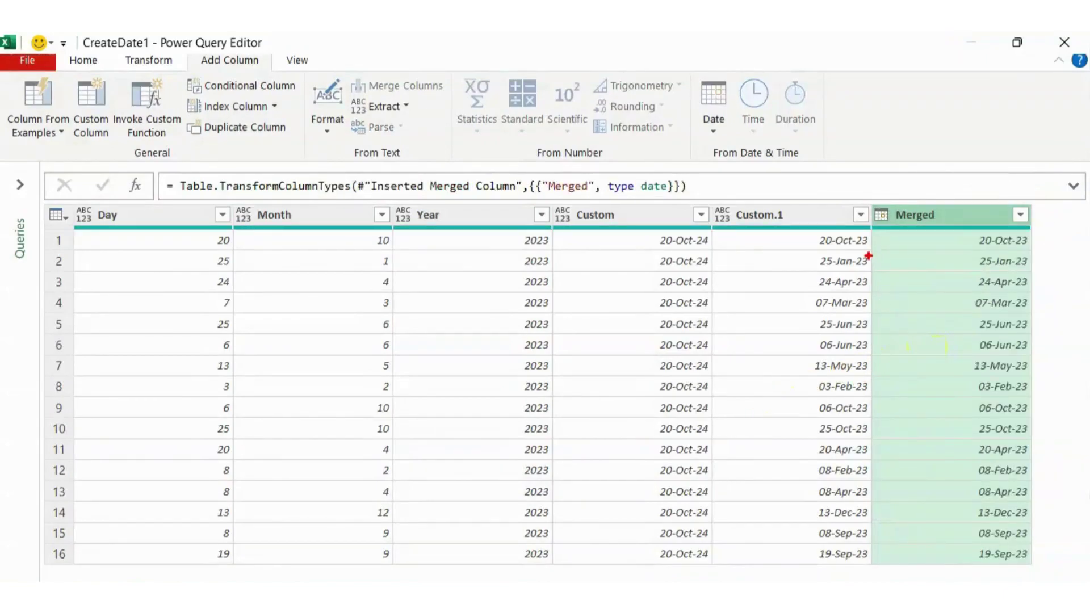
{"action": "mouse_move", "coordinate": [876, 224]}
{"action": "left_mouse_down"}
{"action": "mouse_move", "coordinate": [1005, 565]}
{"action": "mouse_move", "coordinate": [1033, 565]}
{"action": "left_mouse_up"}
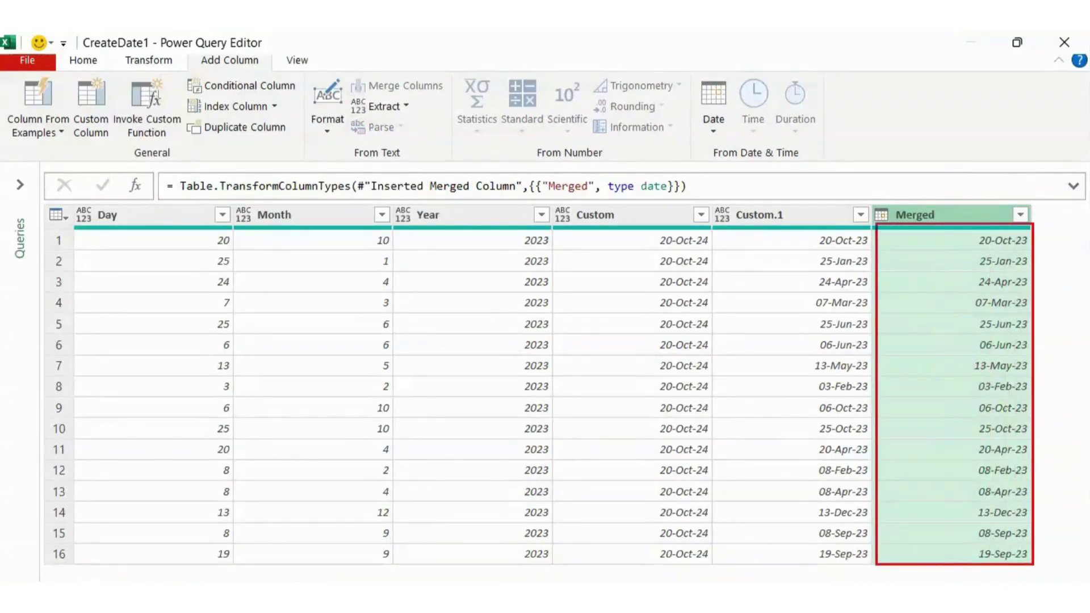
{"action": "key", "text": "Escape"}
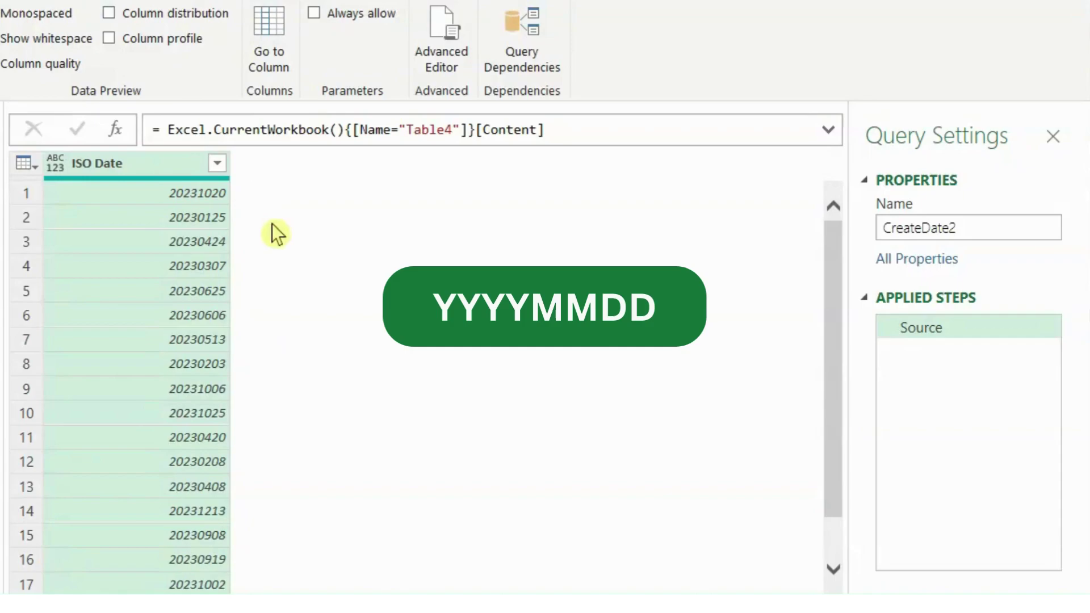
{"action": "left_click", "coordinate": [57, 166]}
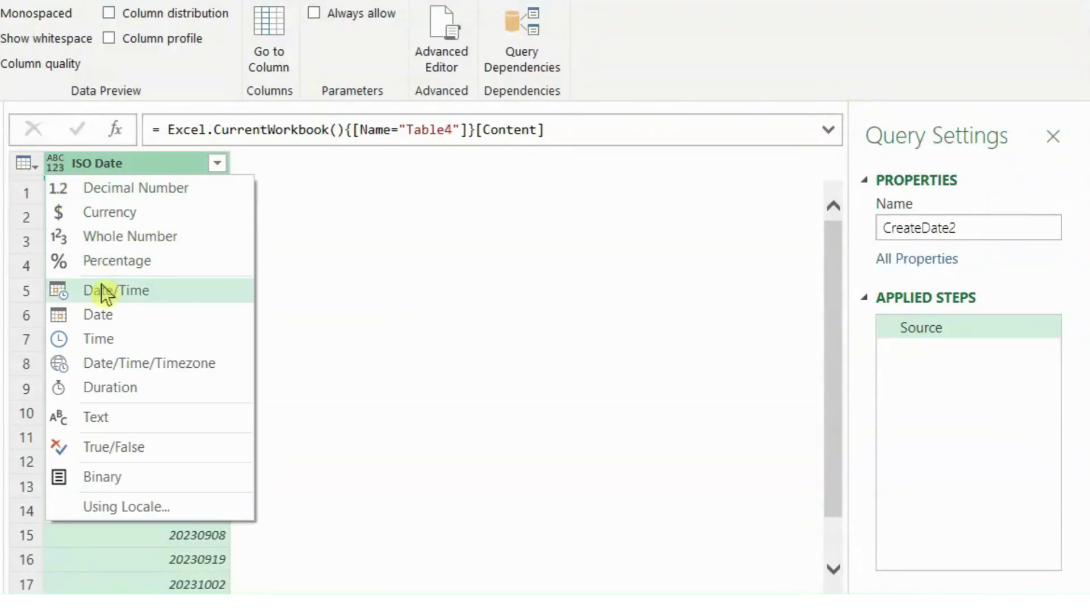
{"action": "left_click", "coordinate": [114, 313]}
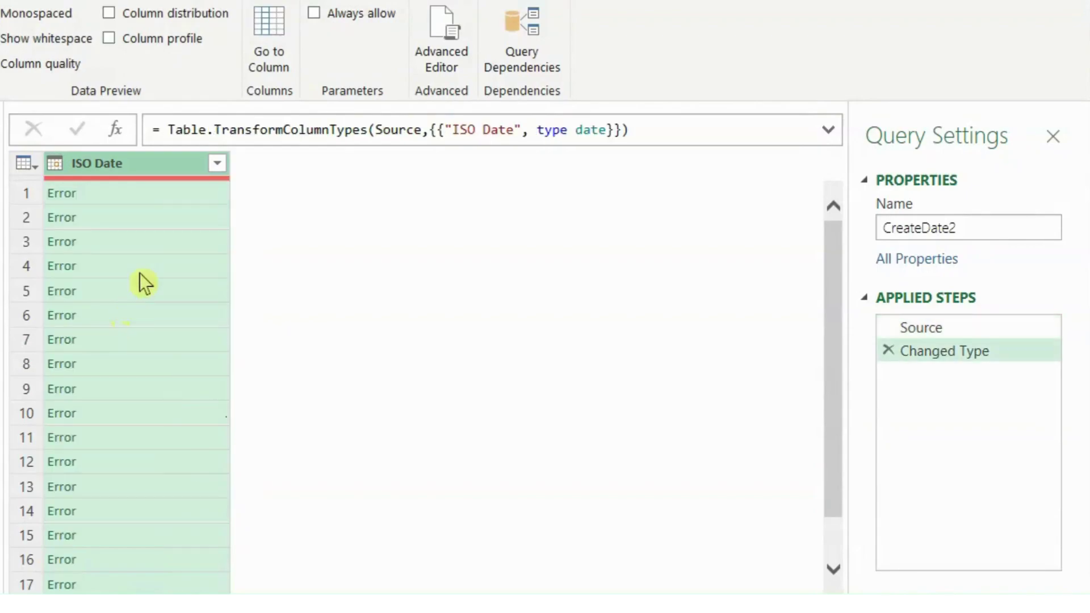
{"action": "left_click", "coordinate": [127, 195]}
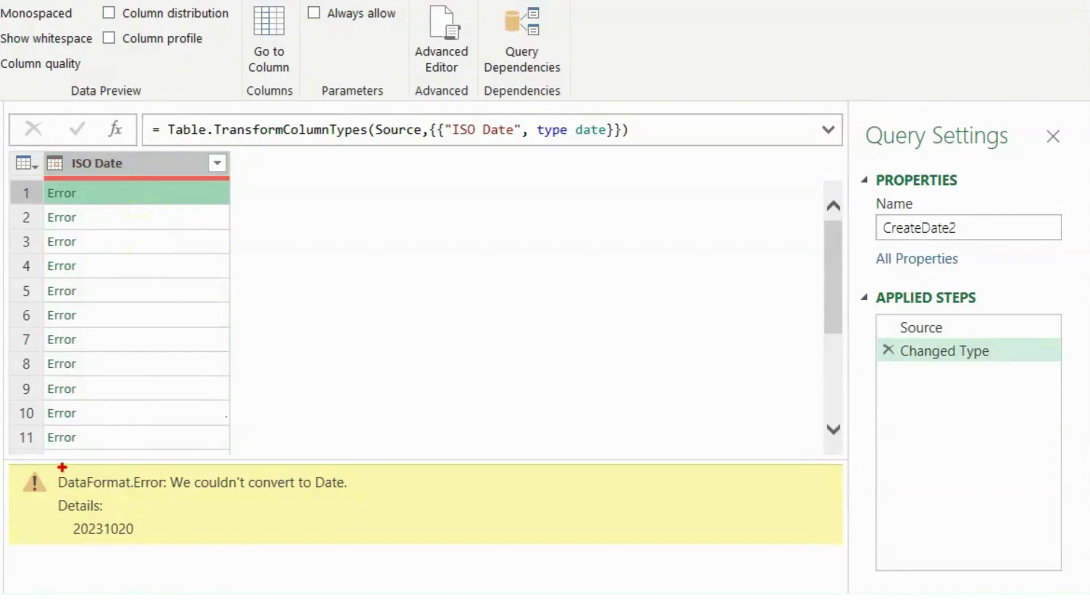
{"action": "left_click_drag", "start_coordinate": [89, 491], "coordinate": [69, 495]}
{"action": "left_click_drag", "start_coordinate": [181, 496], "coordinate": [350, 495]}
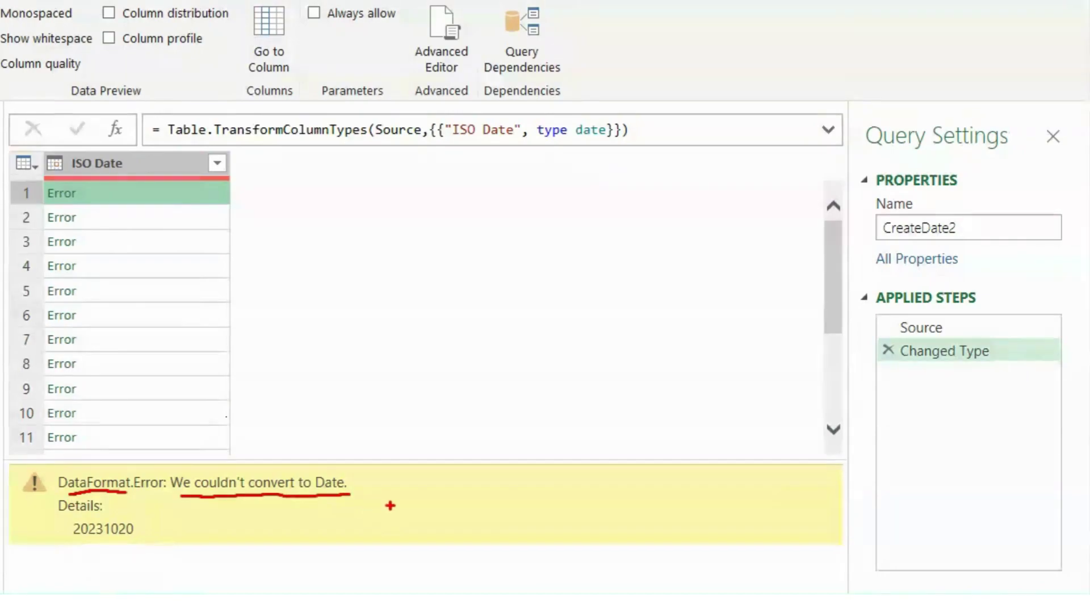
{"action": "key", "text": "Escape"}
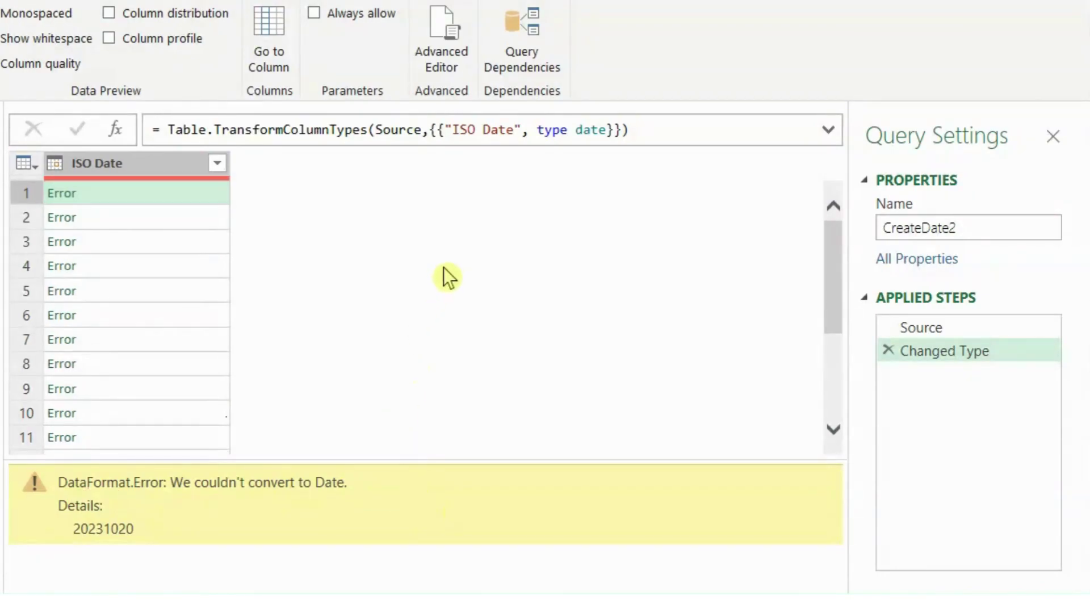
{"action": "left_click", "coordinate": [888, 351]}
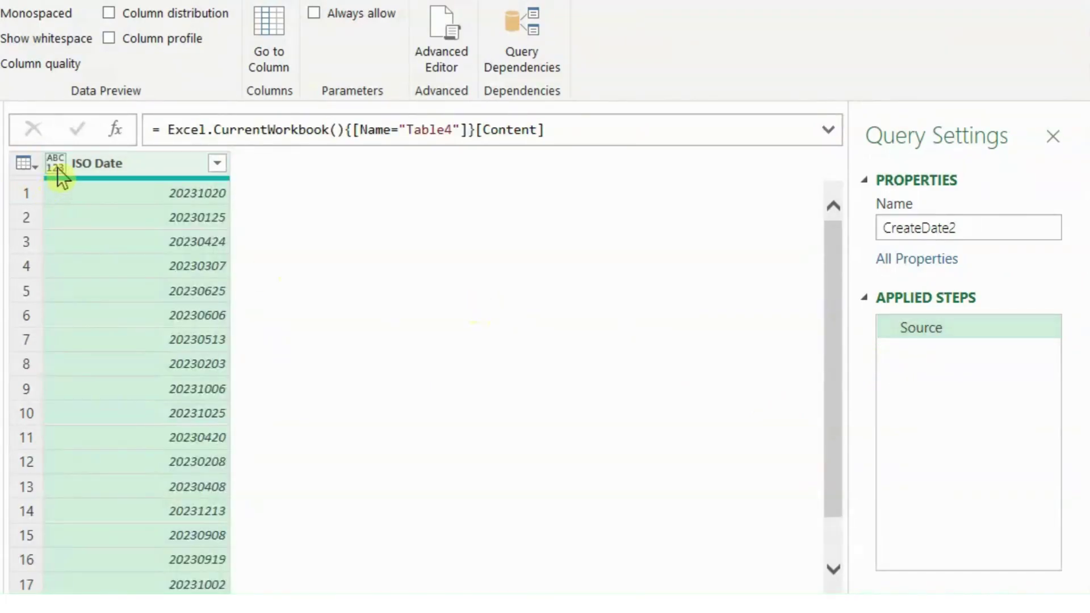
- Convert ISO Date to Text, then to Date as a separate new step
{"action": "left_click", "coordinate": [55, 164]}
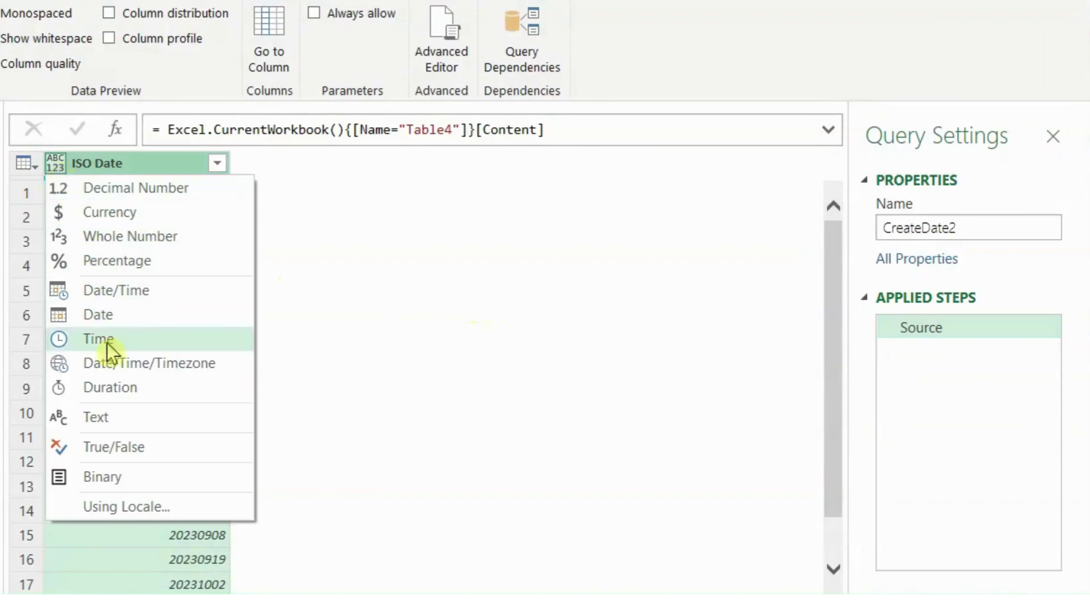
{"action": "left_click", "coordinate": [116, 420]}
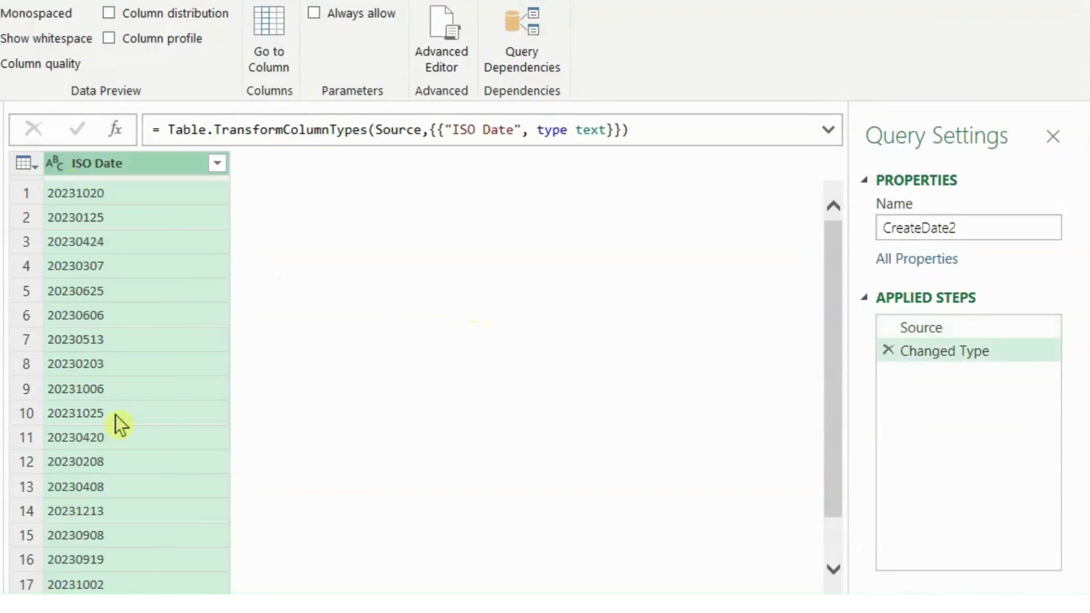
{"action": "left_click", "coordinate": [57, 164]}
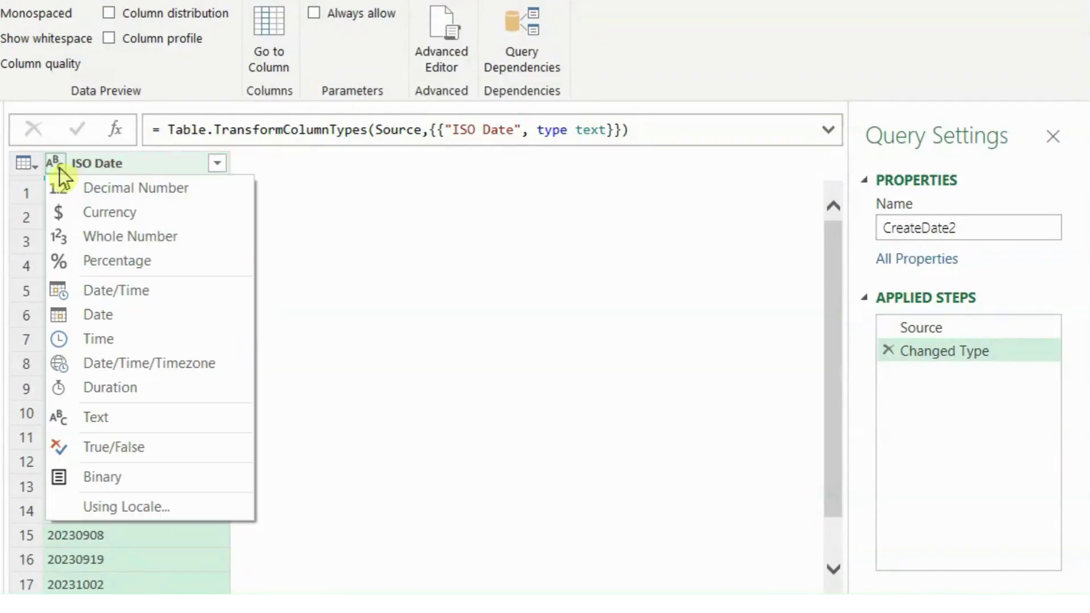
{"action": "left_click", "coordinate": [96, 316]}
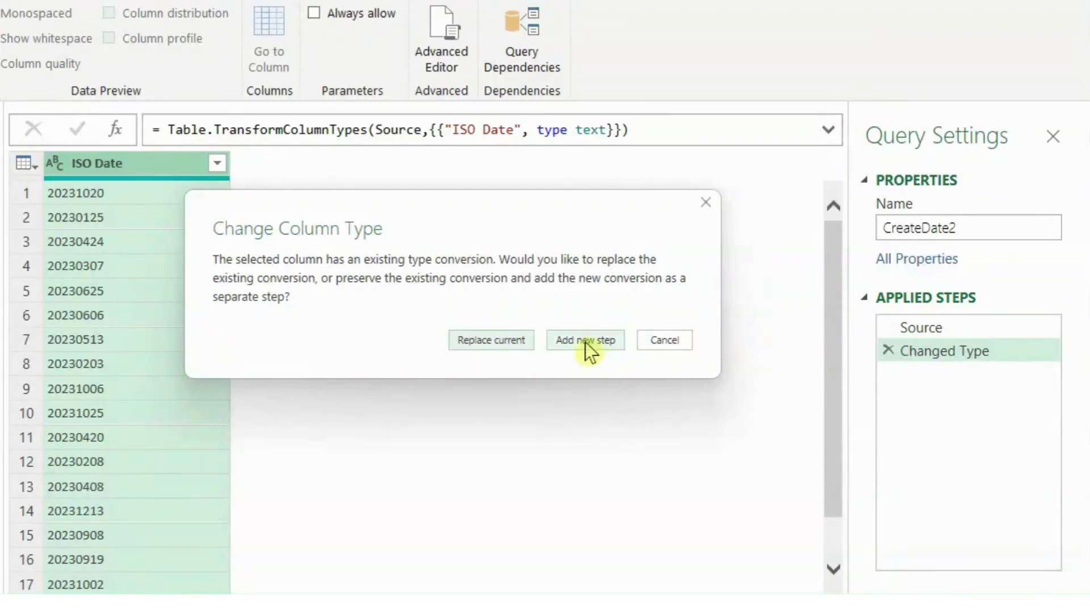
{"action": "left_click", "coordinate": [588, 346]}
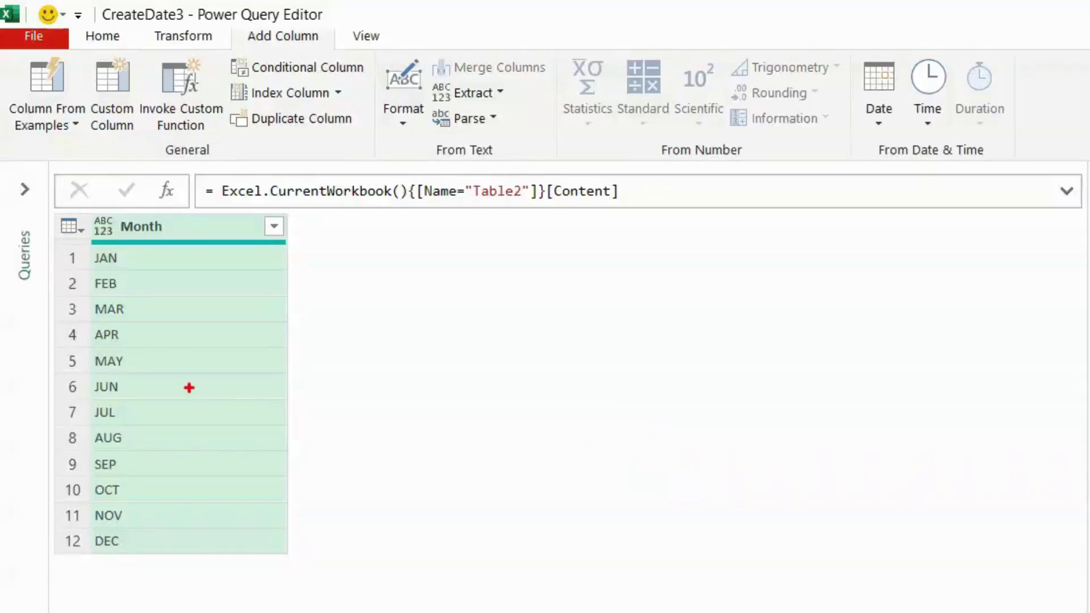
- Add a Prefix column that puts 1 in front of each Month value
{"action": "left_click_drag", "start_coordinate": [74, 212], "coordinate": [293, 559]}
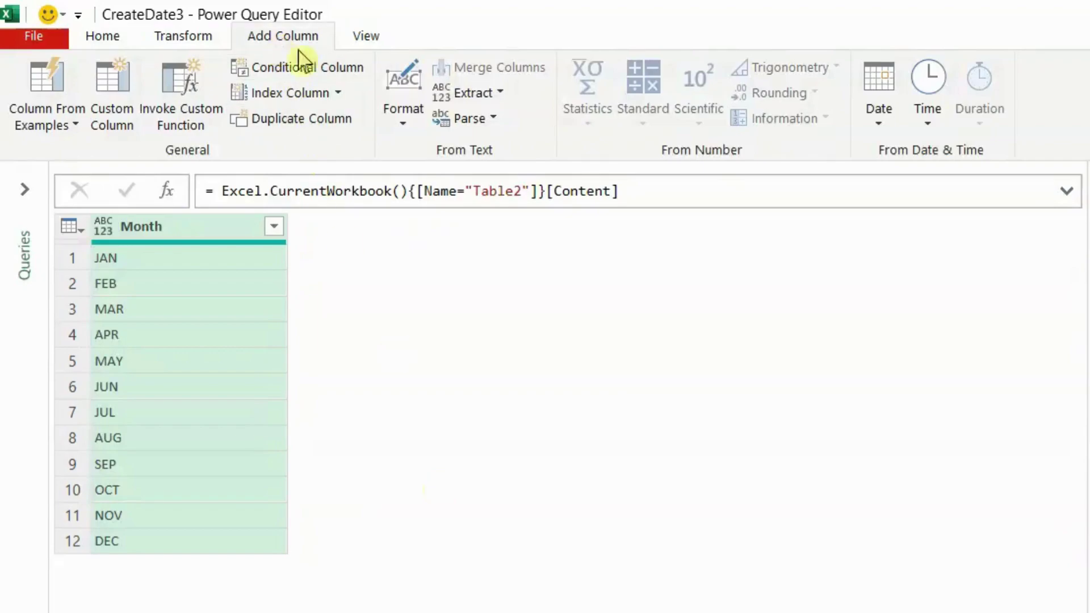
{"action": "left_click", "coordinate": [404, 126]}
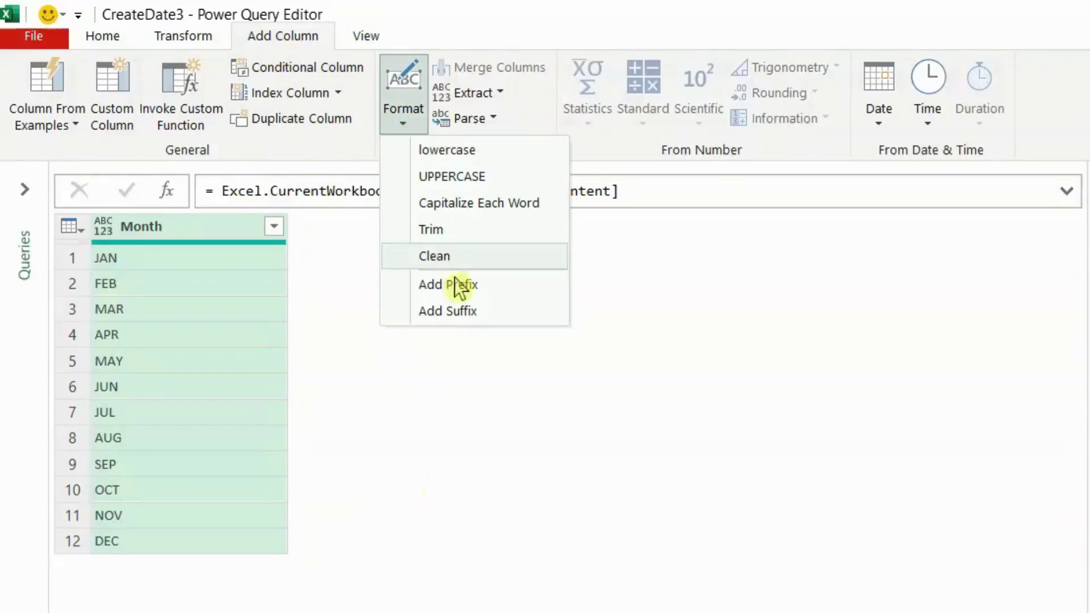
{"action": "left_click", "coordinate": [474, 291]}
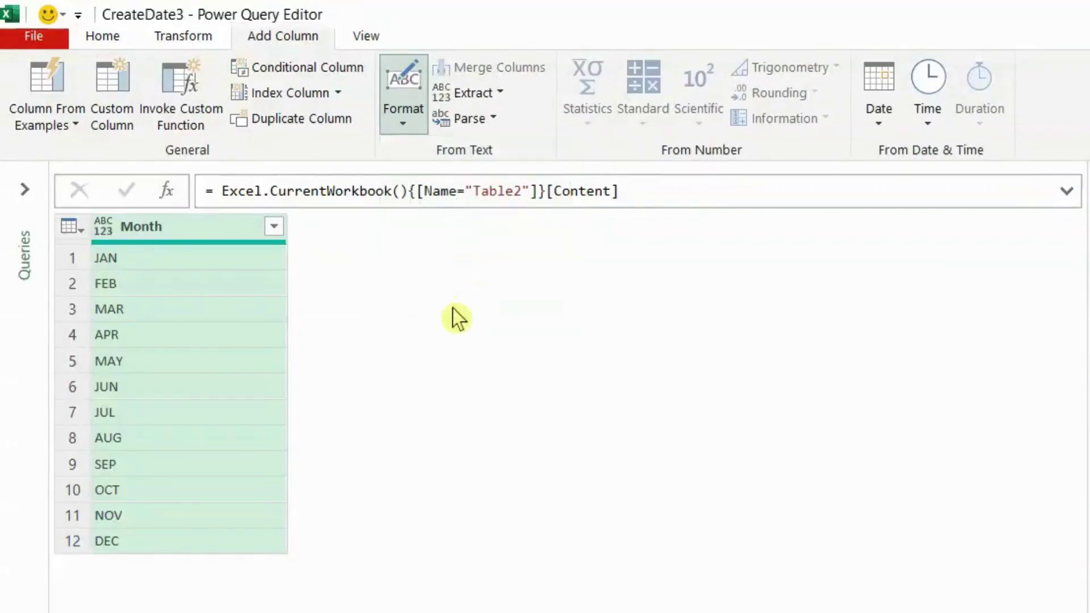
{"action": "type", "text": "1"}
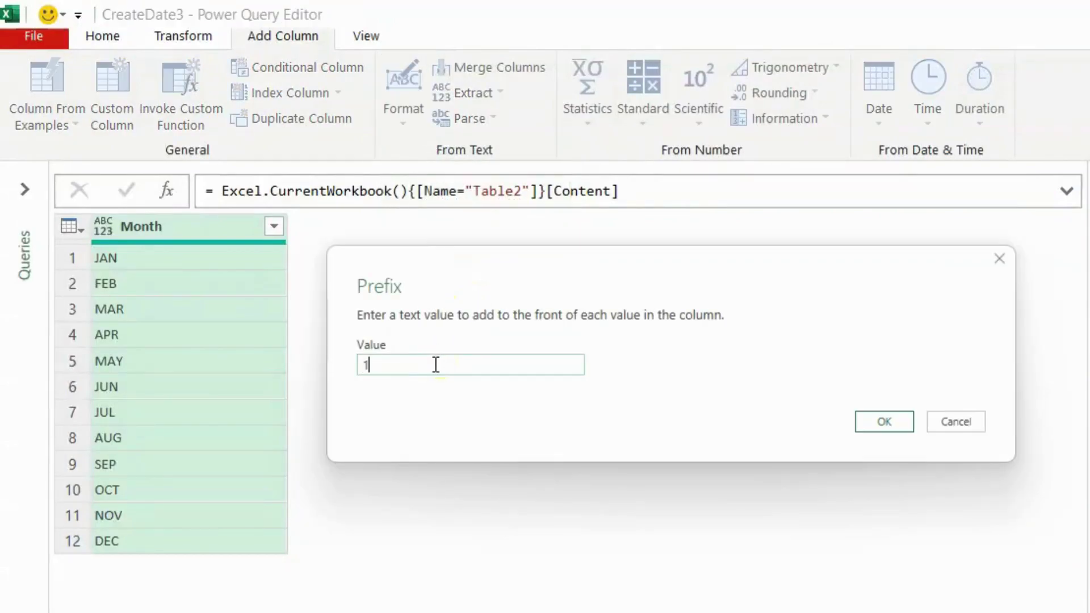
{"action": "left_click", "coordinate": [882, 423]}
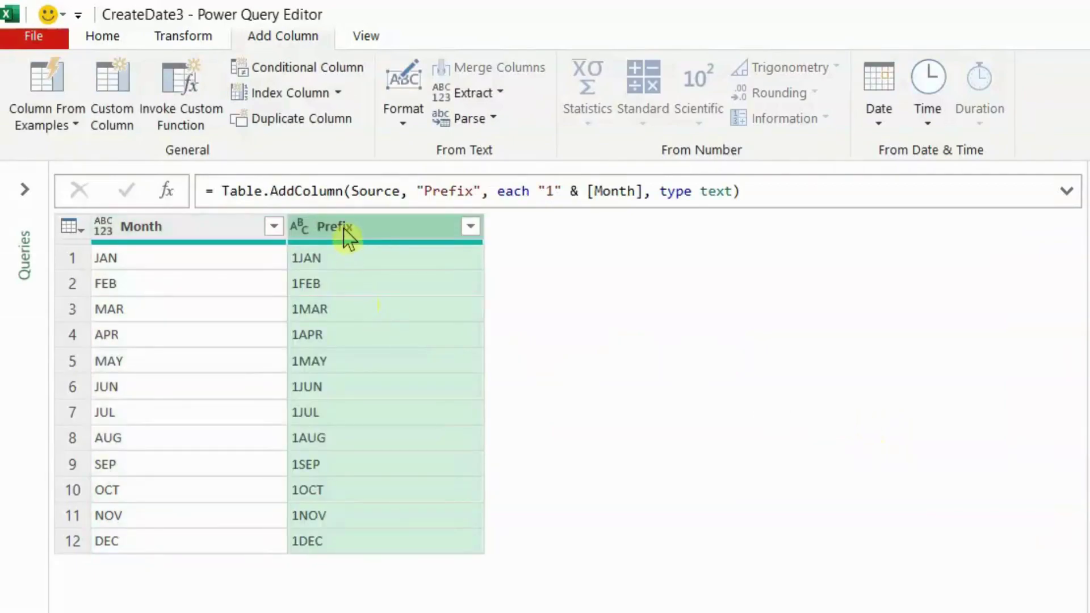
- Set the Prefix column to Date type, giving values like 01-Jan-24
{"action": "left_click", "coordinate": [300, 230]}
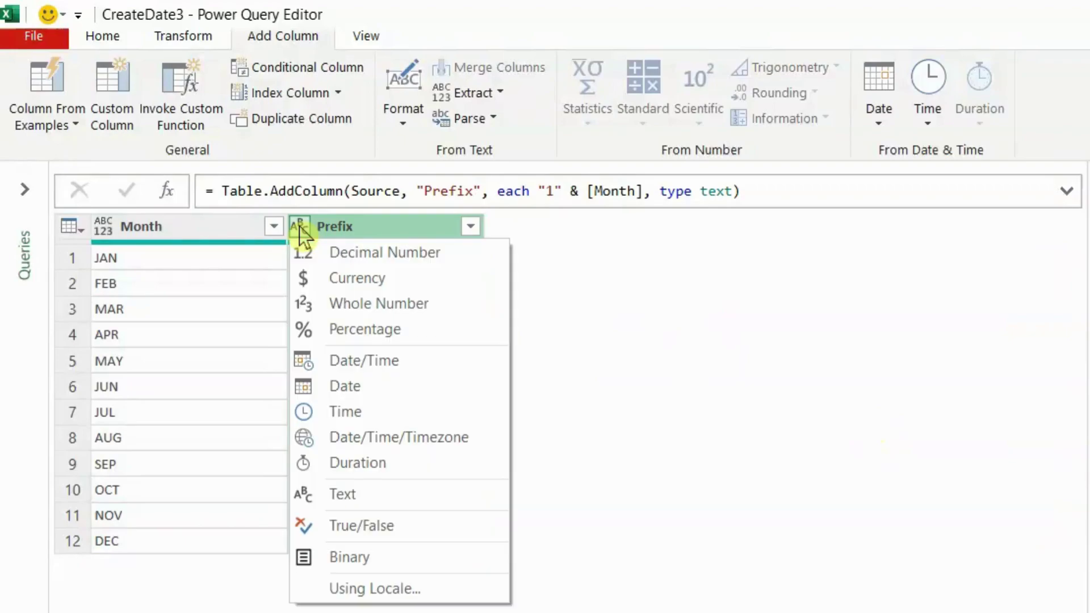
{"action": "left_click", "coordinate": [358, 387]}
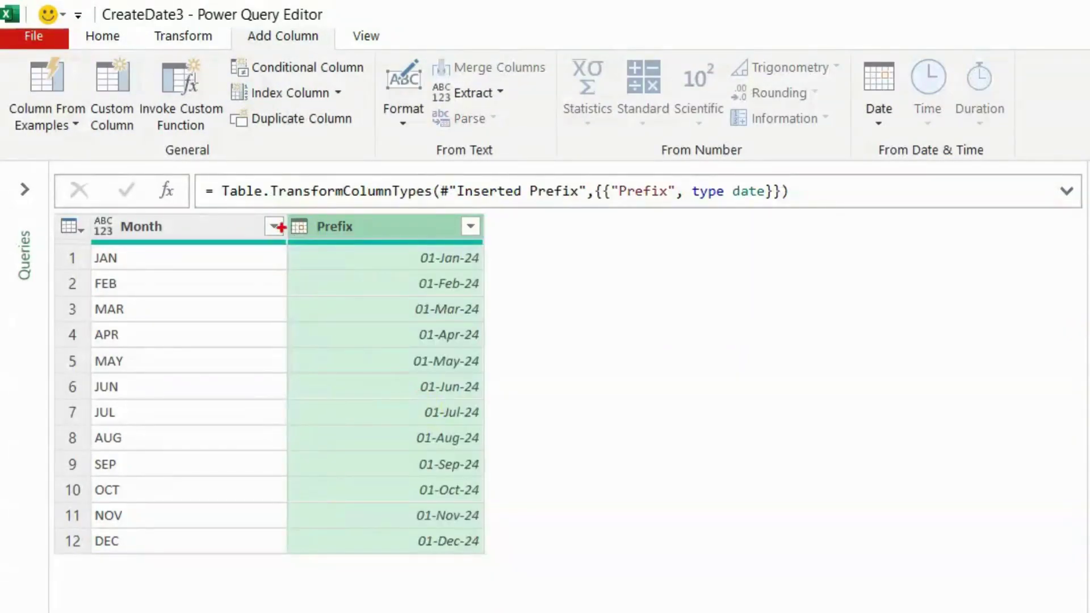
{"action": "left_click_drag", "start_coordinate": [282, 214], "coordinate": [494, 562]}
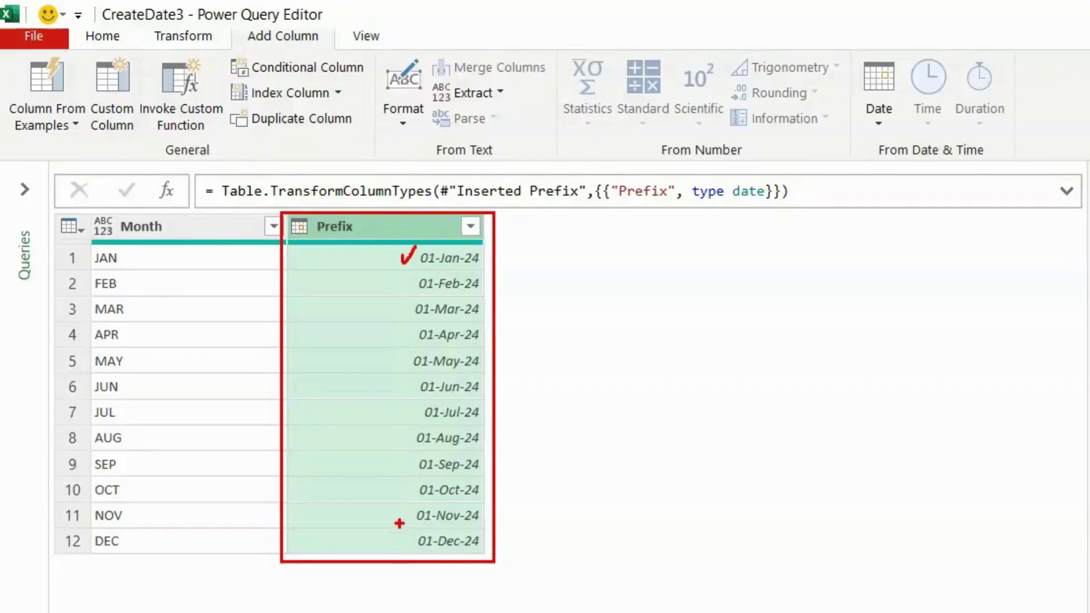
{"action": "key", "text": "Escape"}
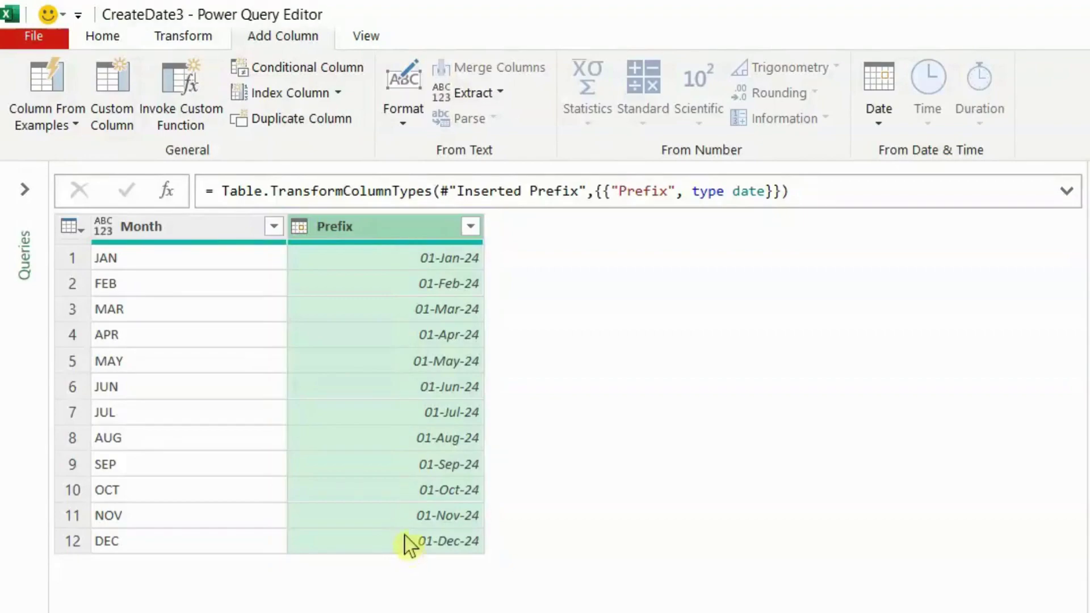
{"action": "left_click", "coordinate": [196, 231]}
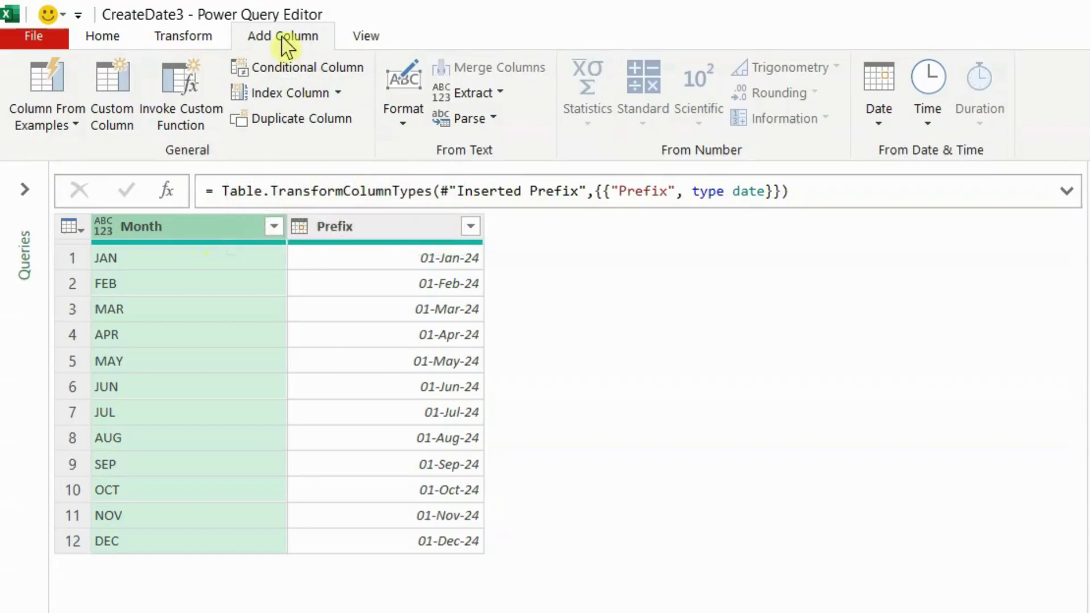
{"action": "left_click", "coordinate": [403, 123]}
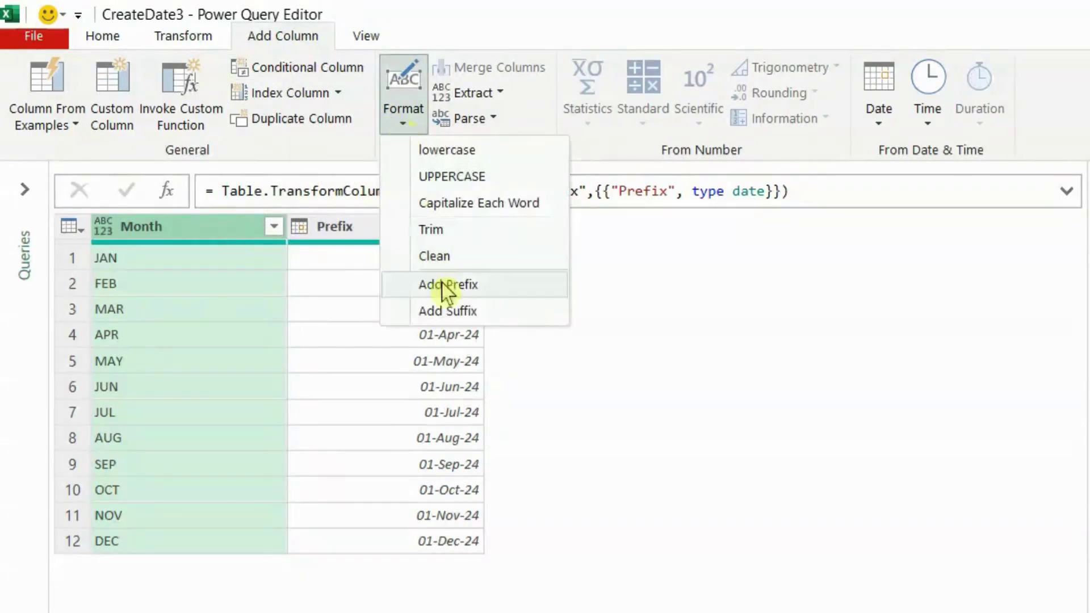
{"action": "left_click", "coordinate": [489, 313]}
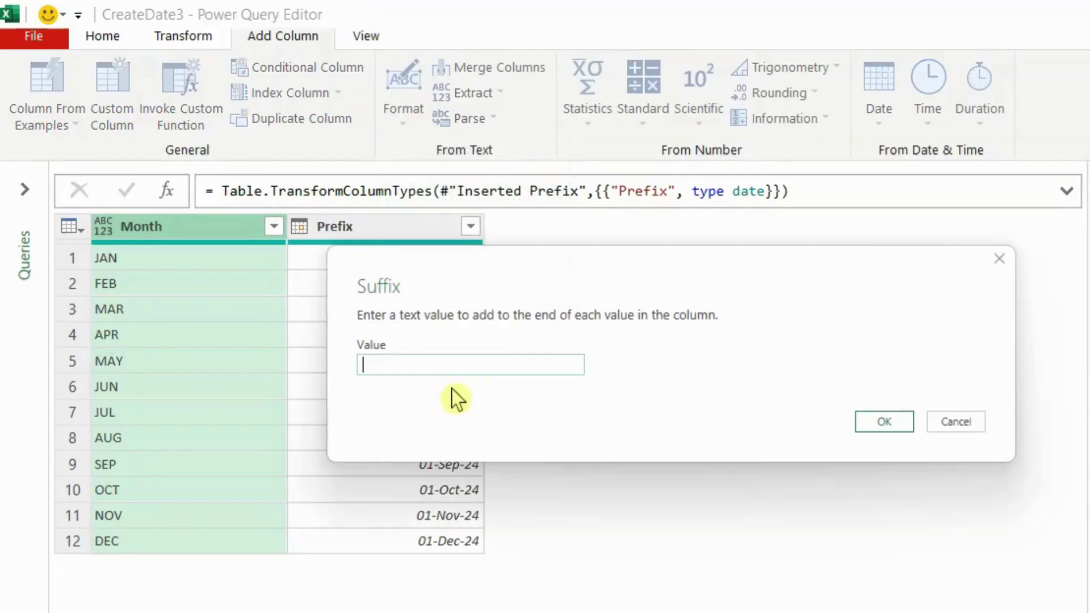
{"action": "type", "text": "2024"}
{"action": "left_click", "coordinate": [875, 430]}
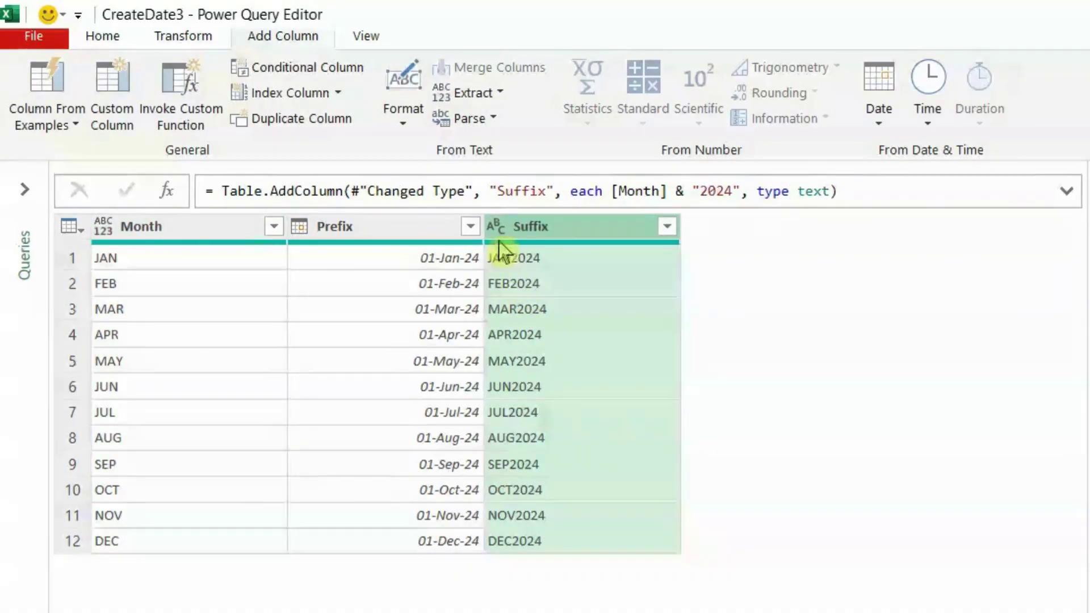
{"action": "left_click", "coordinate": [495, 227]}
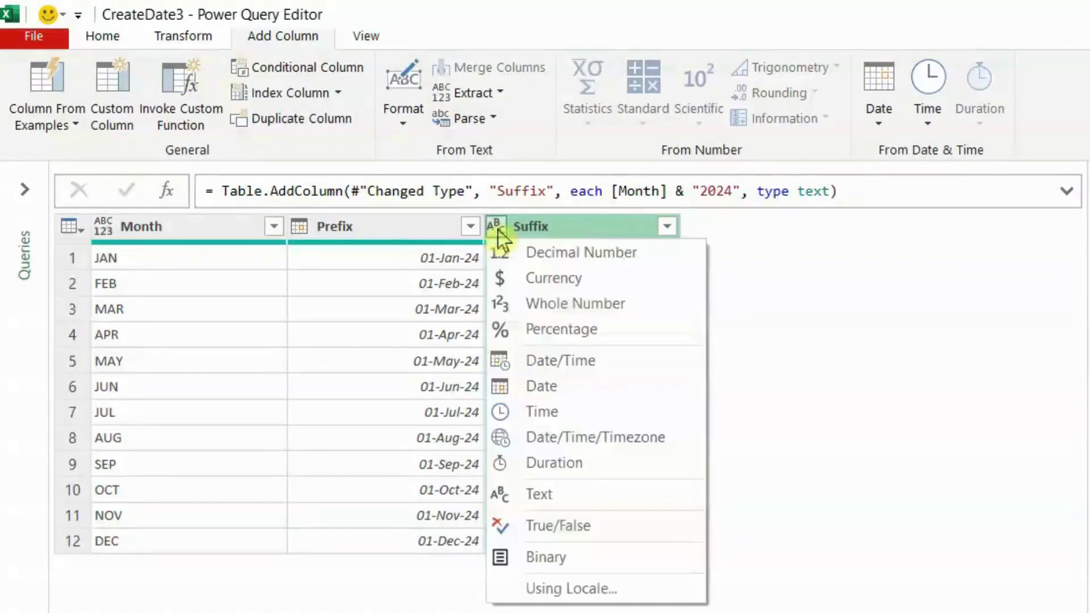
{"action": "left_click", "coordinate": [560, 385]}
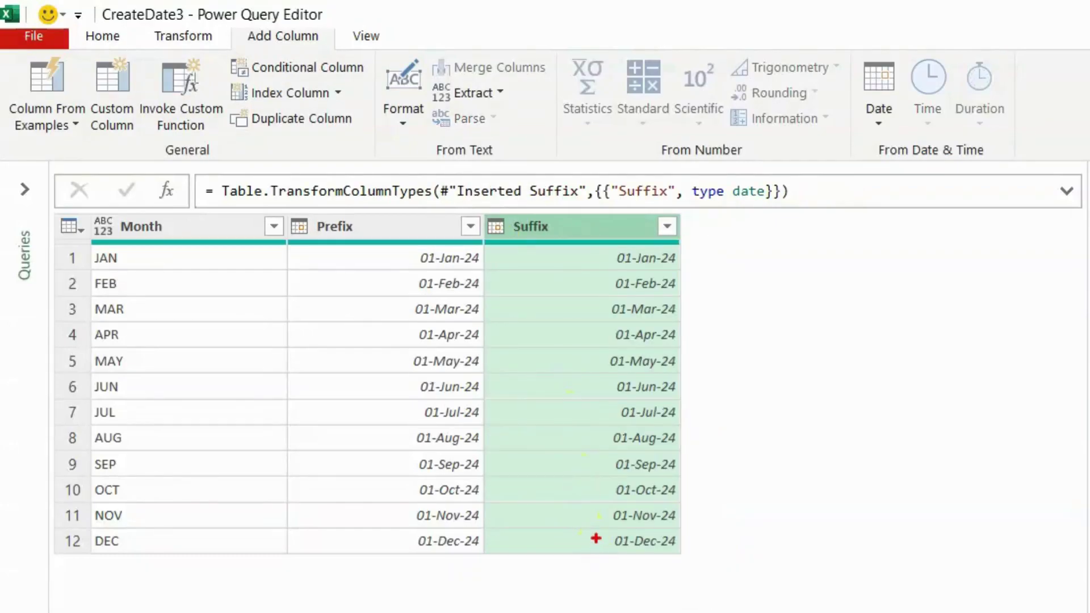
{"action": "left_click_drag", "start_coordinate": [484, 239], "coordinate": [683, 551]}
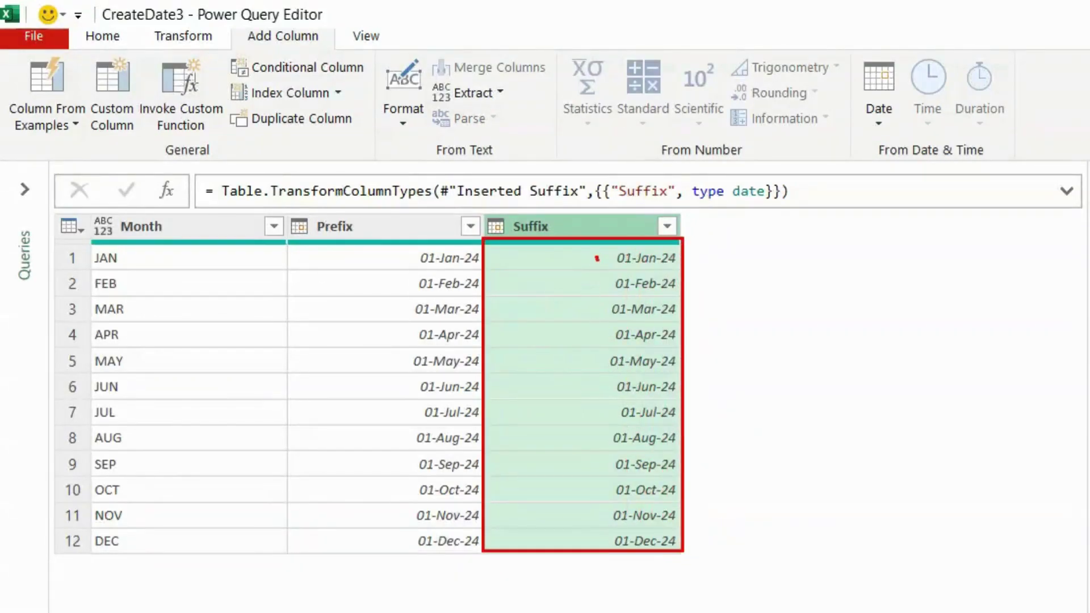
{"action": "left_click_drag", "start_coordinate": [597, 259], "coordinate": [608, 246]}
{"action": "left_click_drag", "start_coordinate": [691, 264], "coordinate": [710, 250]}
{"action": "key", "text": "Escape"}
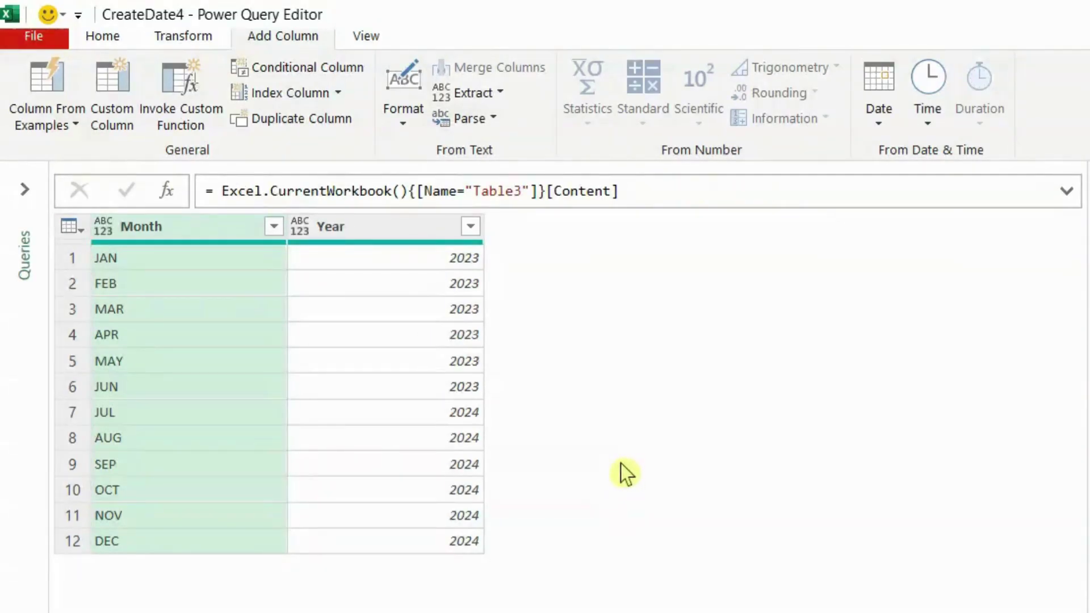
- Merge the Month and Year columns into a new Merged column
{"action": "left_click", "coordinate": [389, 230]}
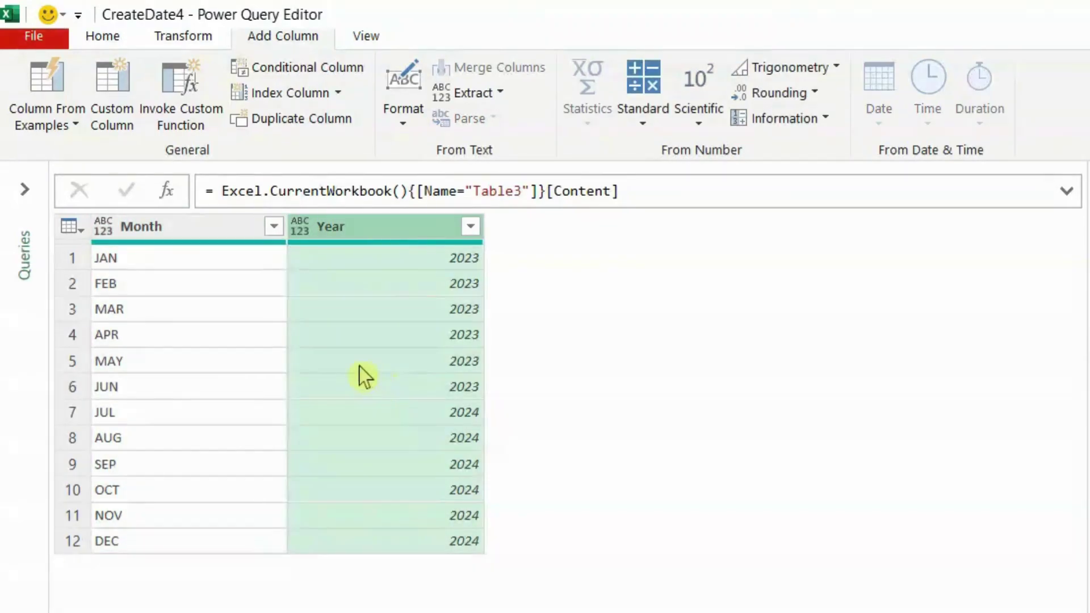
{"action": "left_click", "coordinate": [190, 230]}
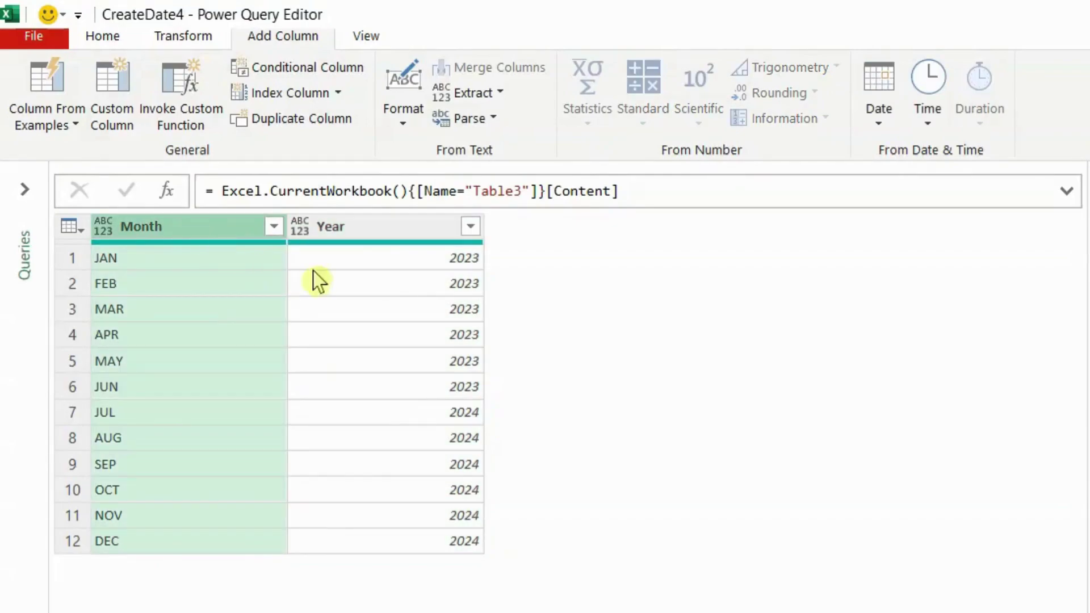
{"action": "left_click", "coordinate": [376, 230], "text": "ctrl"}
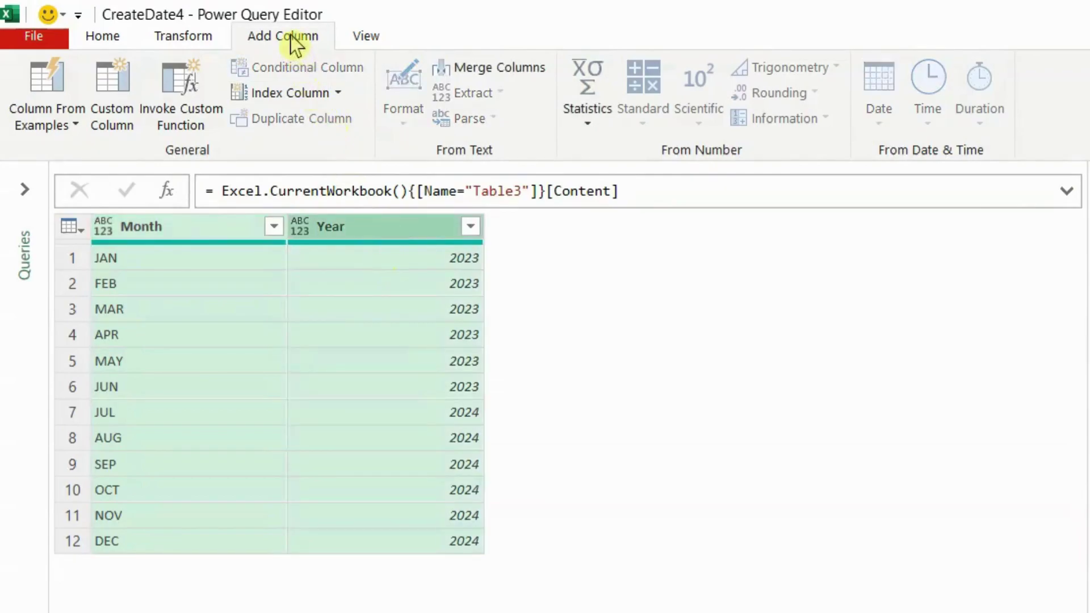
{"action": "left_click", "coordinate": [511, 77]}
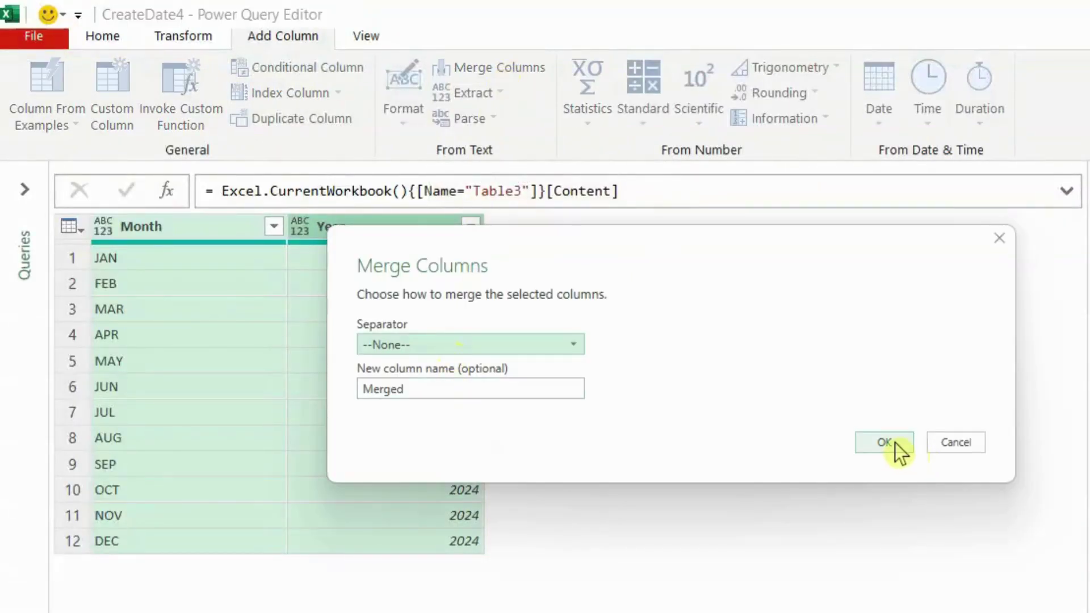
{"action": "left_click", "coordinate": [886, 443]}
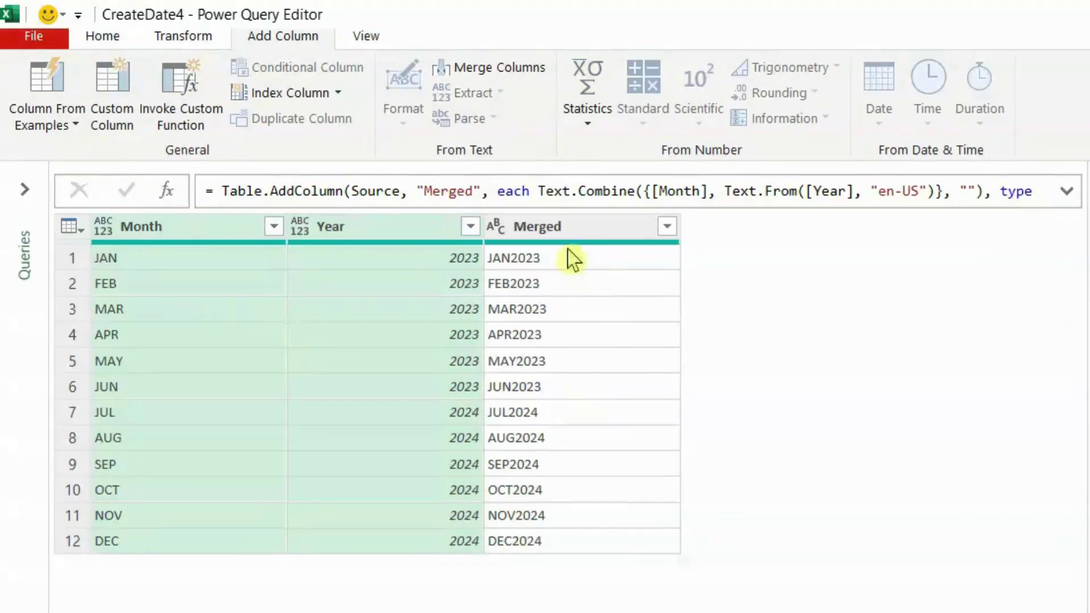
- Convert the Merged column's data type to Date
{"action": "left_click", "coordinate": [572, 230]}
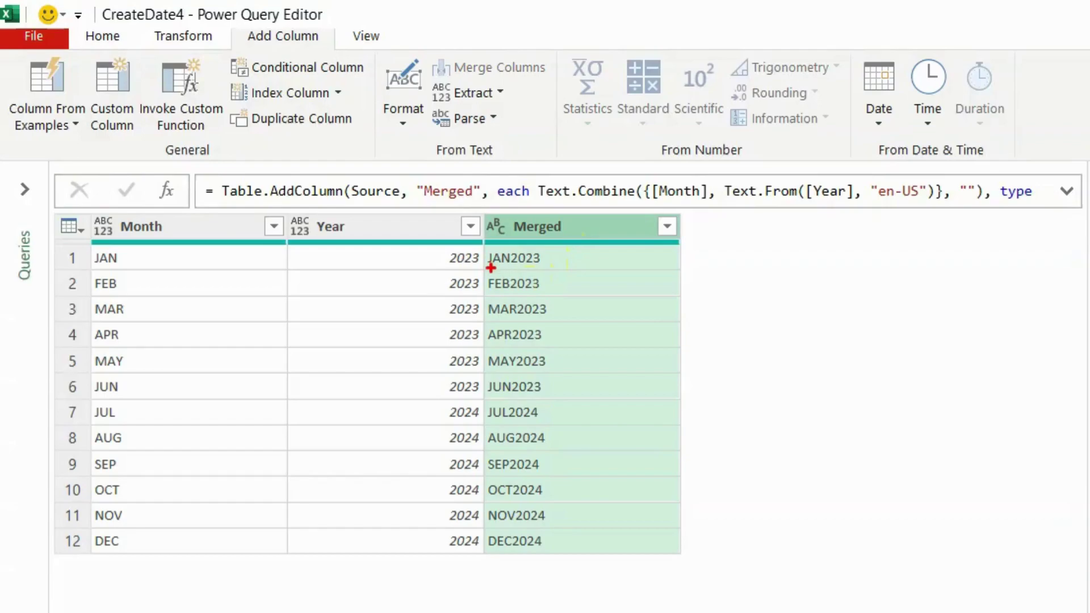
{"action": "left_click_drag", "start_coordinate": [516, 265], "coordinate": [542, 264]}
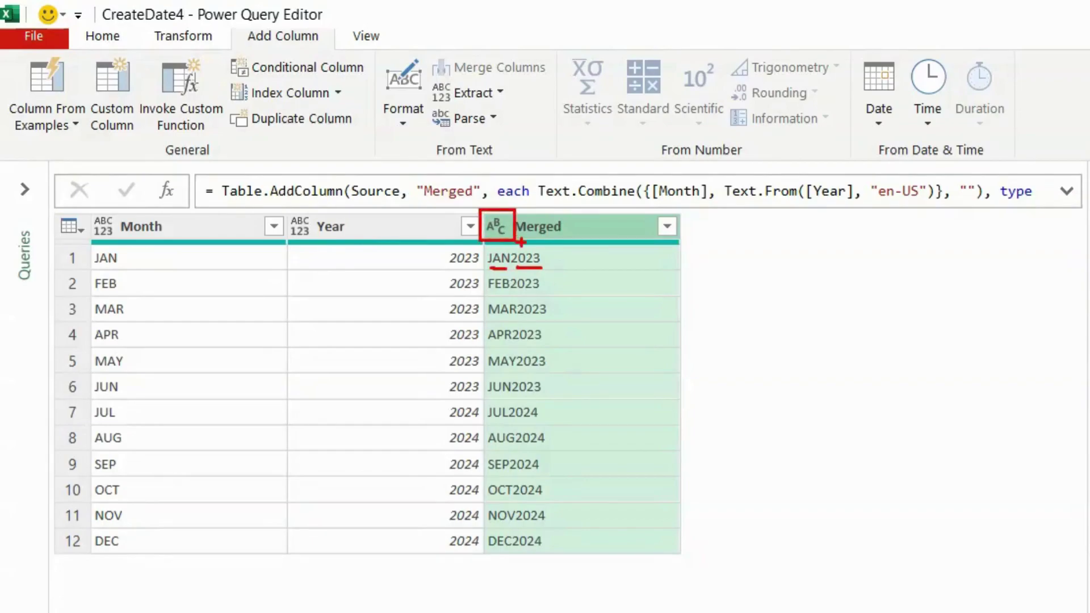
{"action": "key", "text": "Escape"}
{"action": "left_click", "coordinate": [497, 227]}
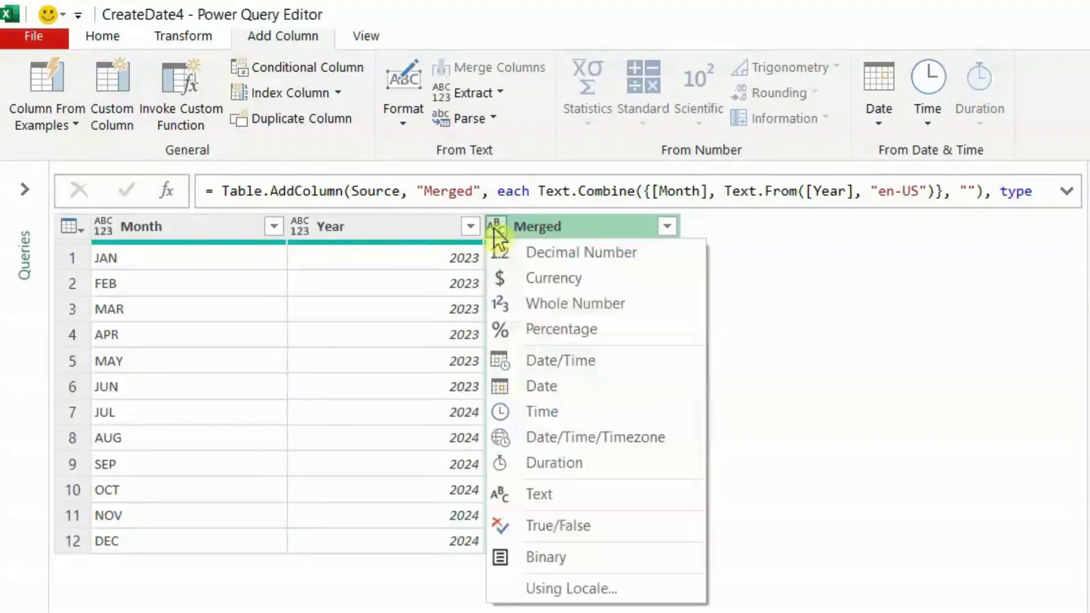
{"action": "left_click", "coordinate": [550, 390]}
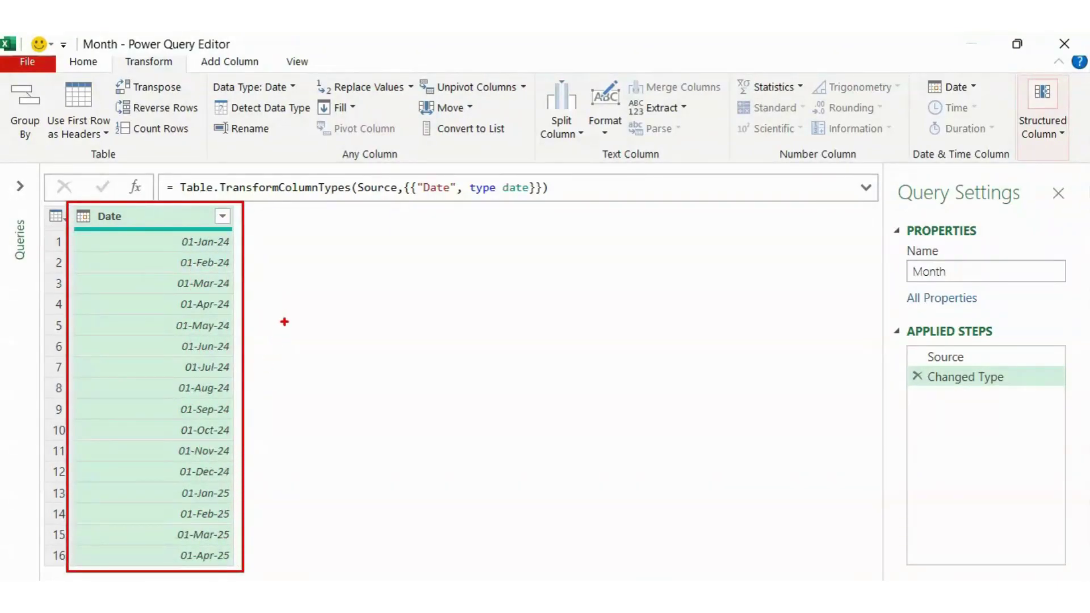
- Add a Month number column derived from the Date column
{"action": "key", "text": "Escape"}
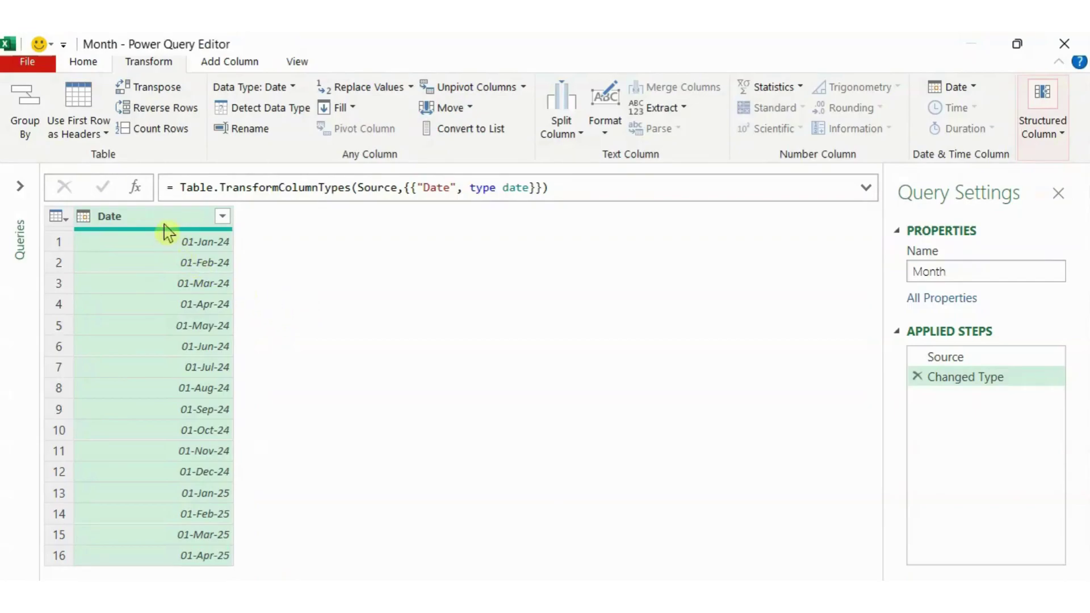
{"action": "left_click", "coordinate": [233, 64]}
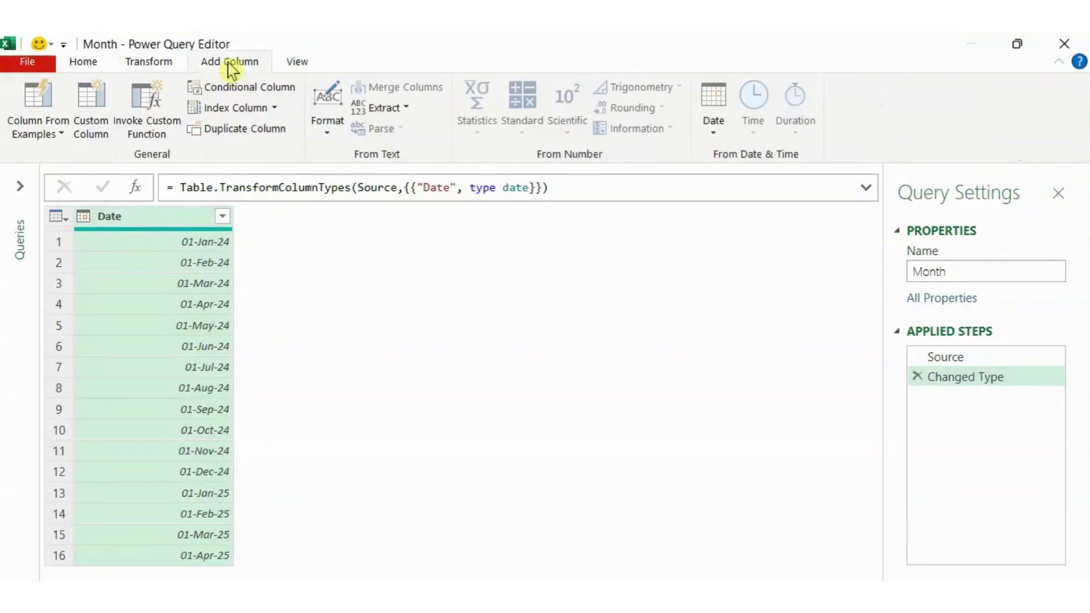
{"action": "left_click", "coordinate": [714, 136]}
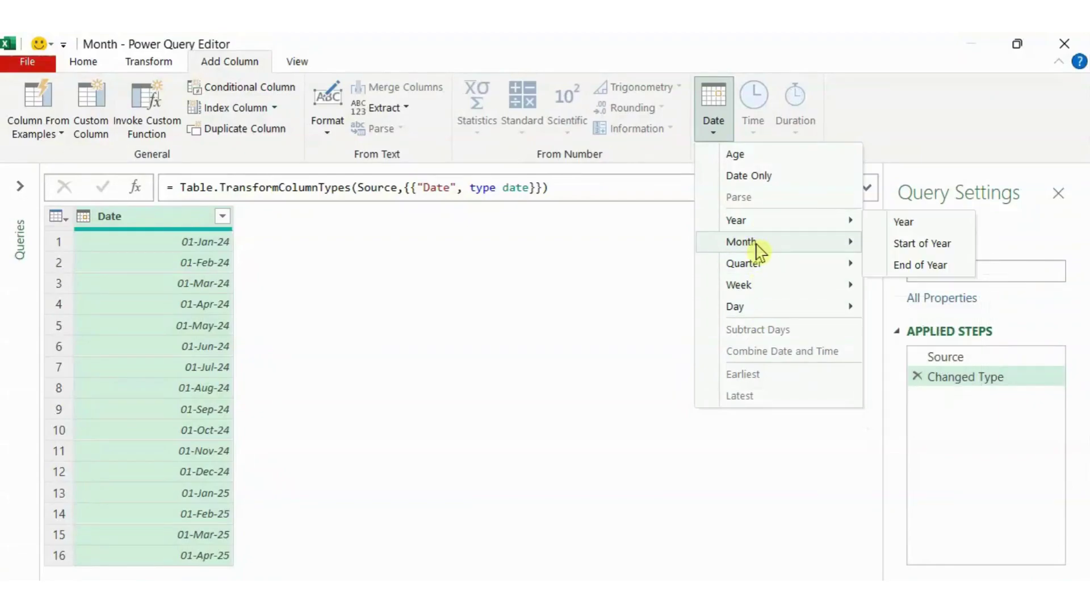
{"action": "mouse_move", "coordinate": [741, 242]}
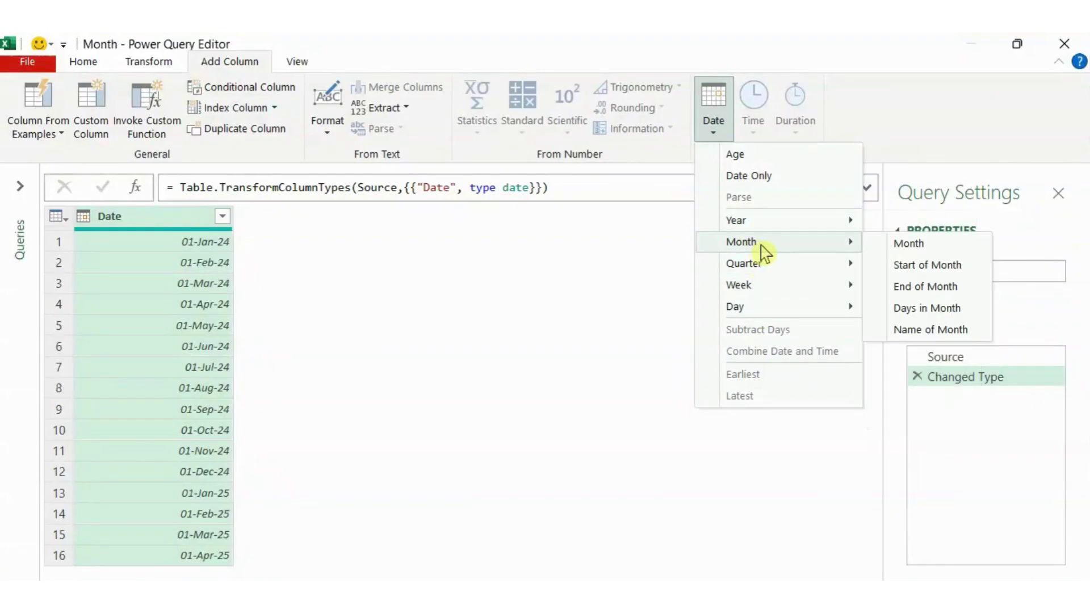
{"action": "left_click", "coordinate": [907, 245]}
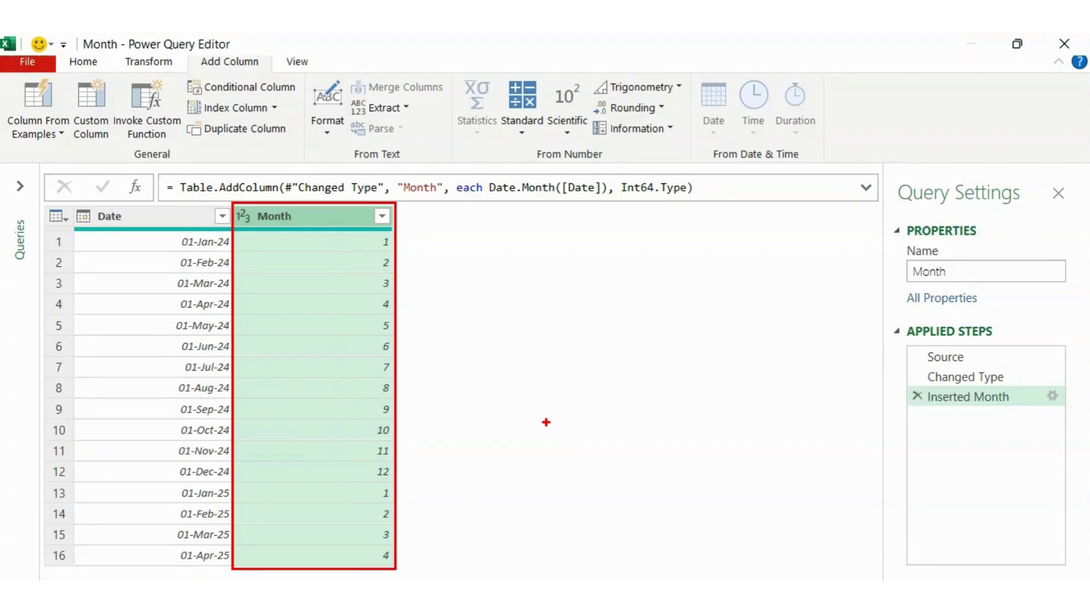
- Add a Month Name column from Date, January through April
{"action": "left_click", "coordinate": [144, 221]}
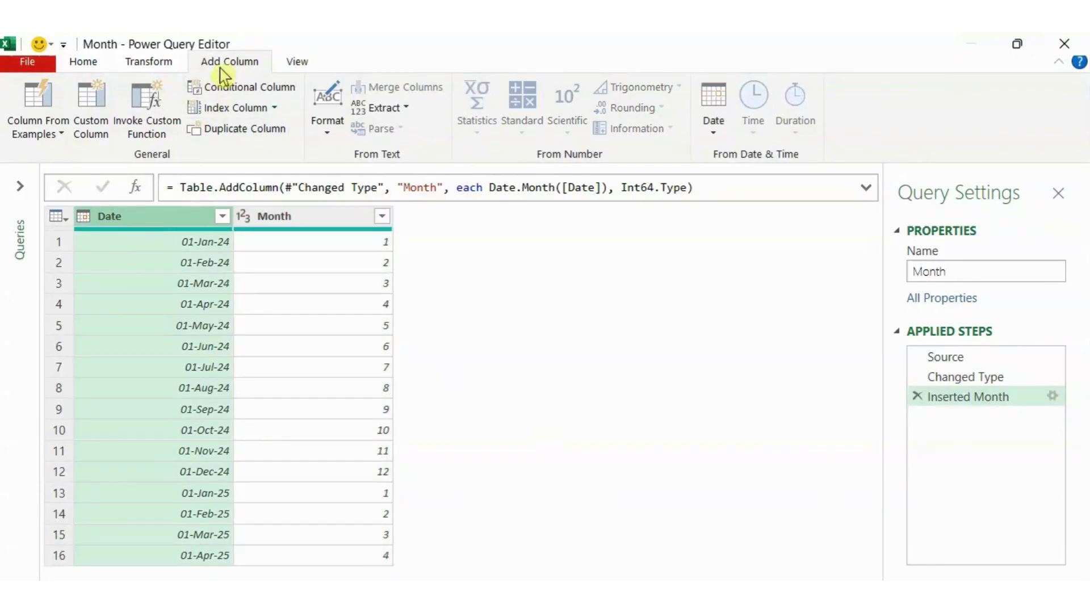
{"action": "left_click", "coordinate": [715, 136]}
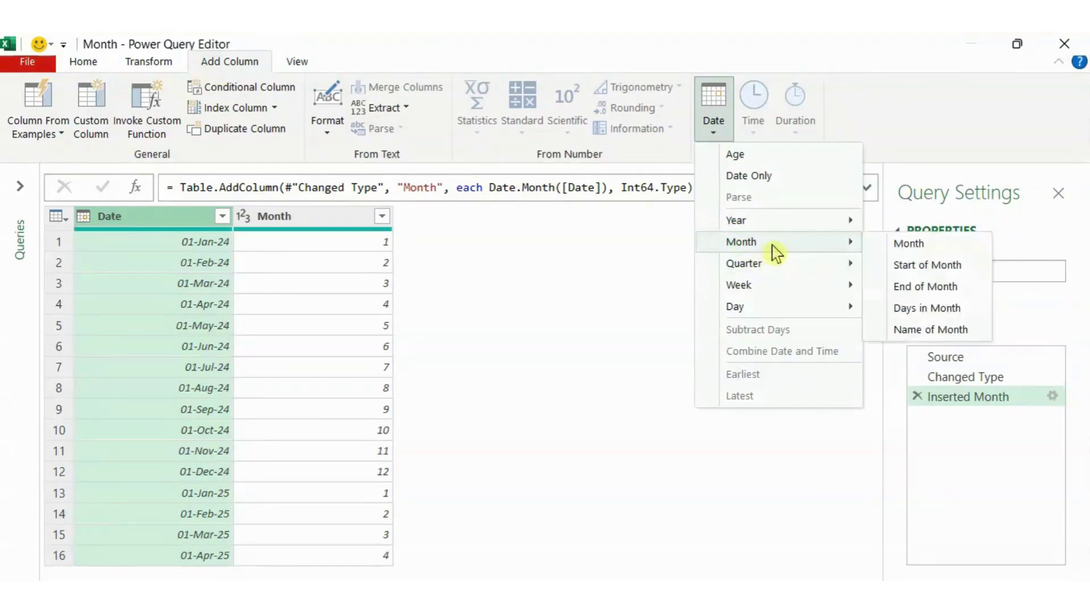
{"action": "mouse_move", "coordinate": [741, 242]}
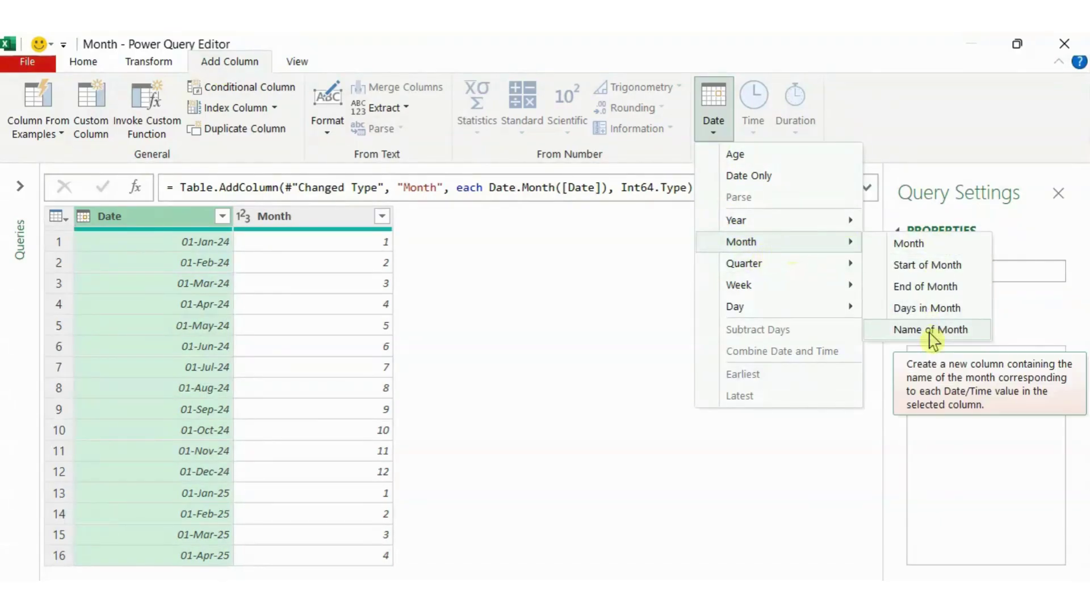
{"action": "left_click", "coordinate": [933, 330]}
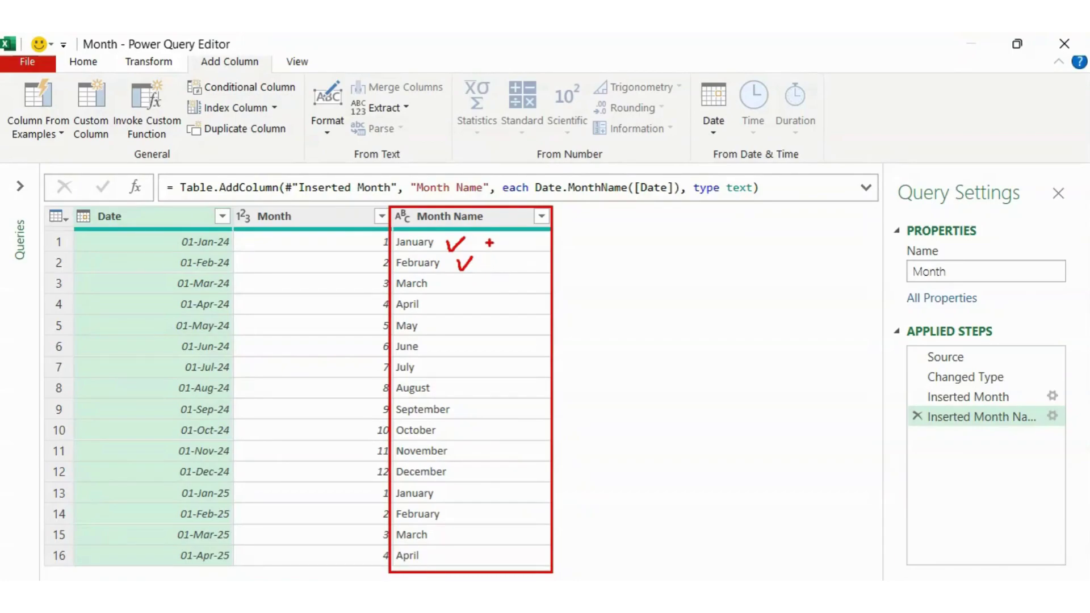
{"action": "key", "text": "Escape"}
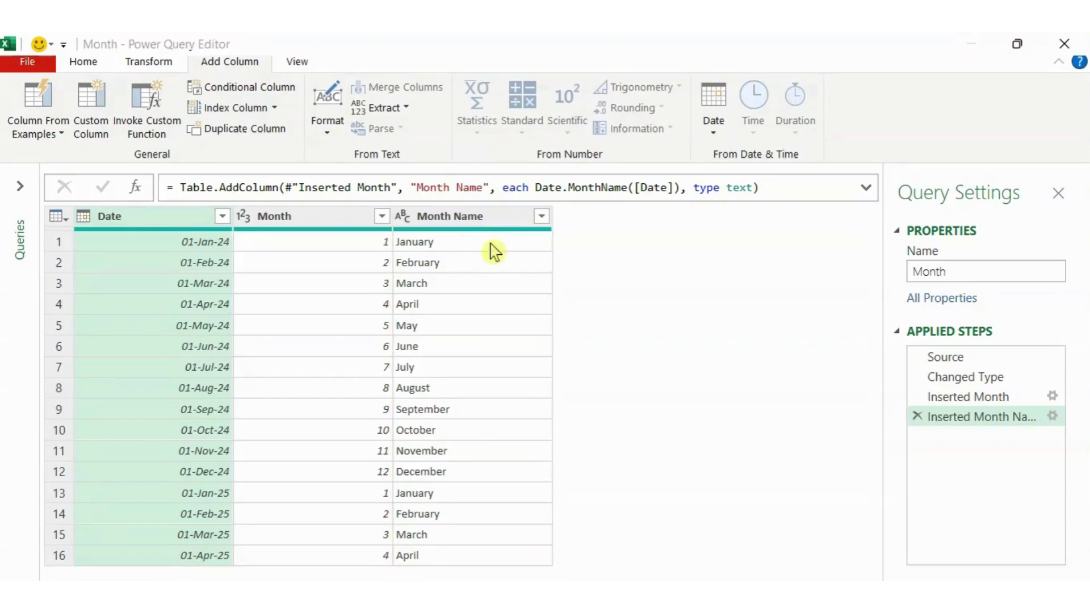
{"action": "left_click", "coordinate": [489, 218]}
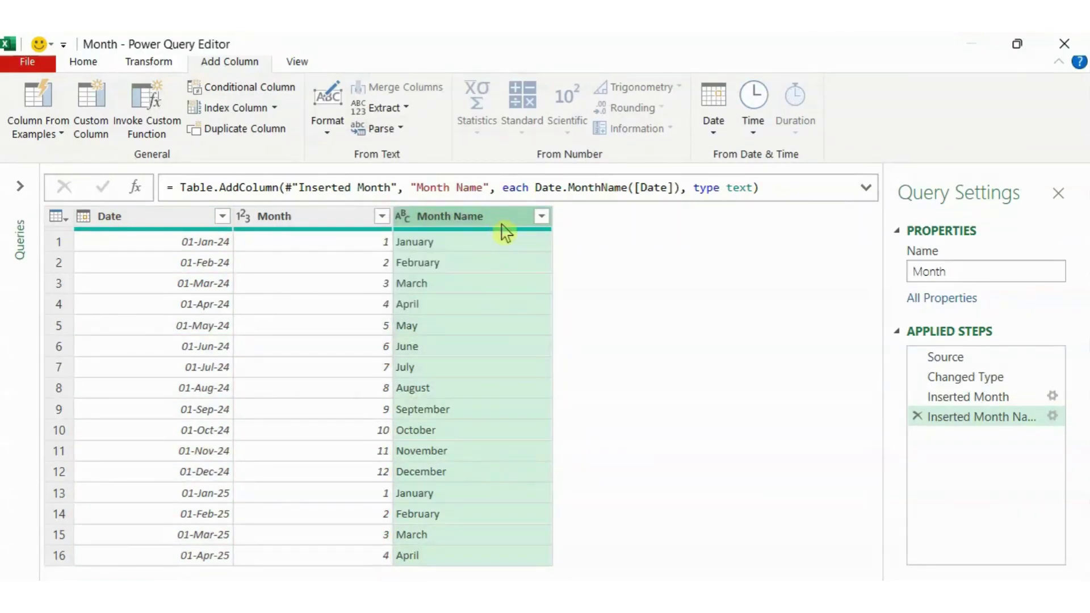
{"action": "left_click", "coordinate": [150, 61]}
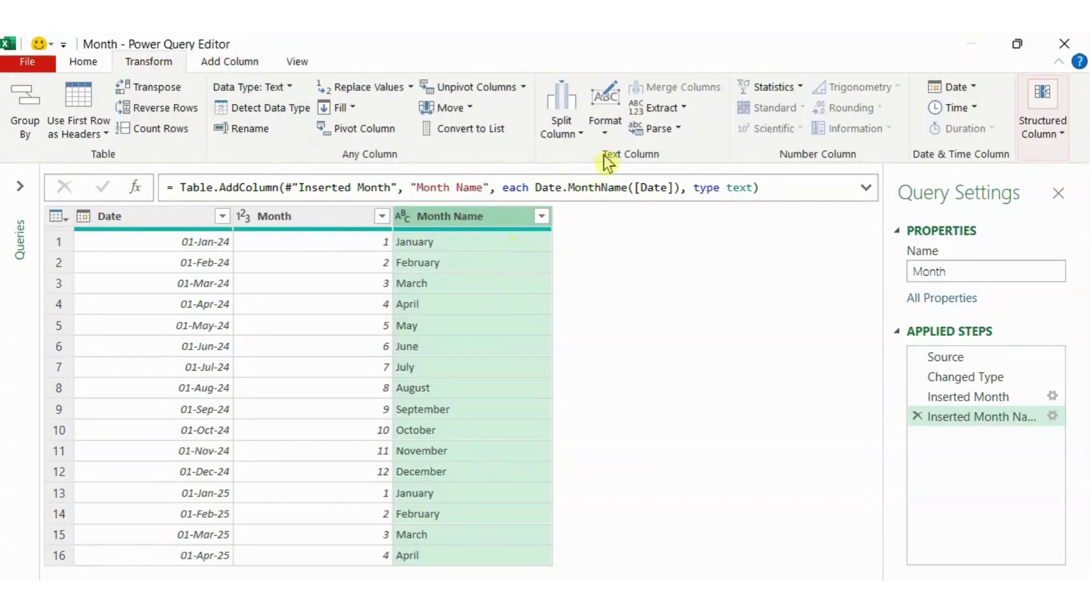
- Keep only the first 3 characters of Month Name, giving Jan, Feb, Mar
{"action": "left_click", "coordinate": [683, 108]}
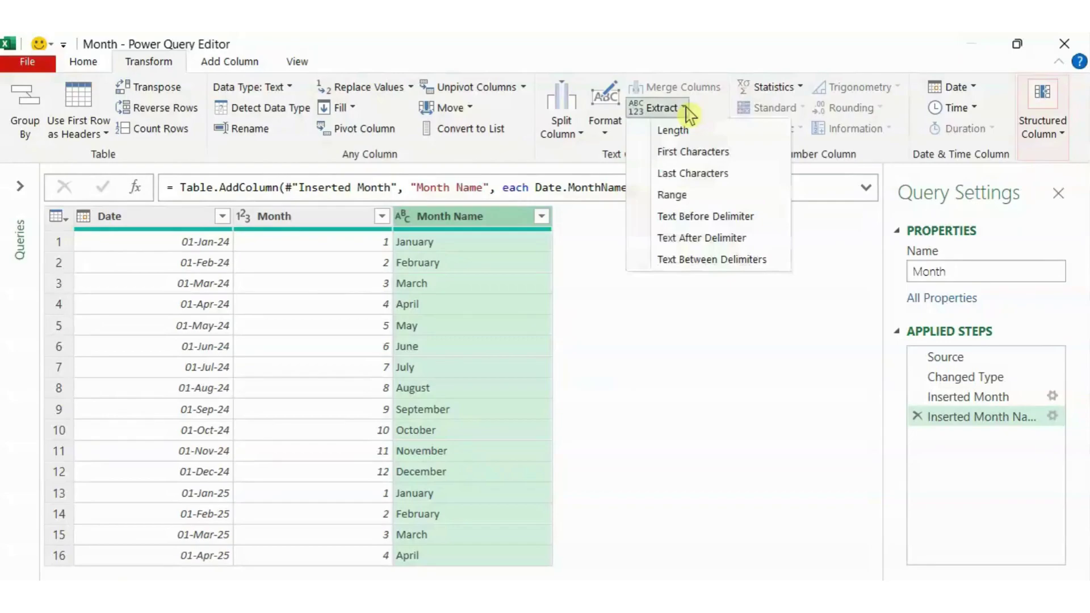
{"action": "left_click", "coordinate": [713, 155]}
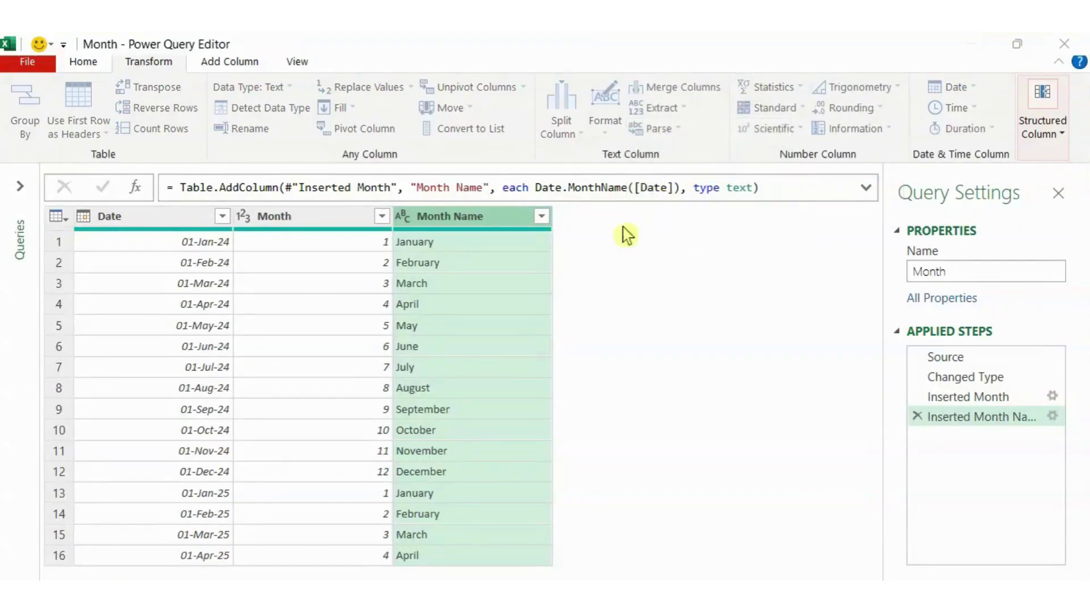
{"action": "type", "text": "3"}
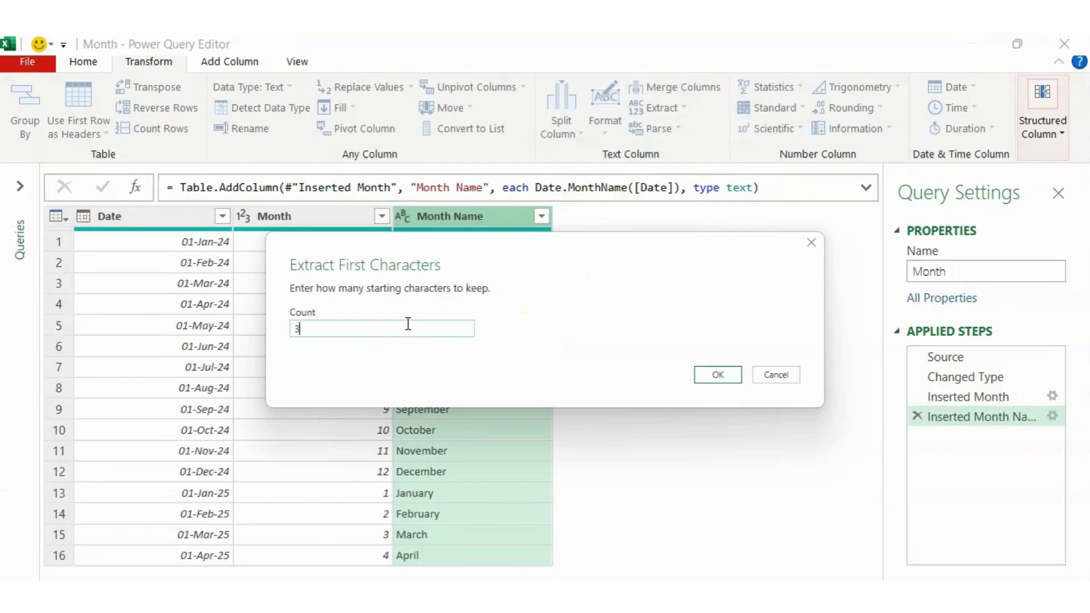
{"action": "left_click", "coordinate": [714, 378]}
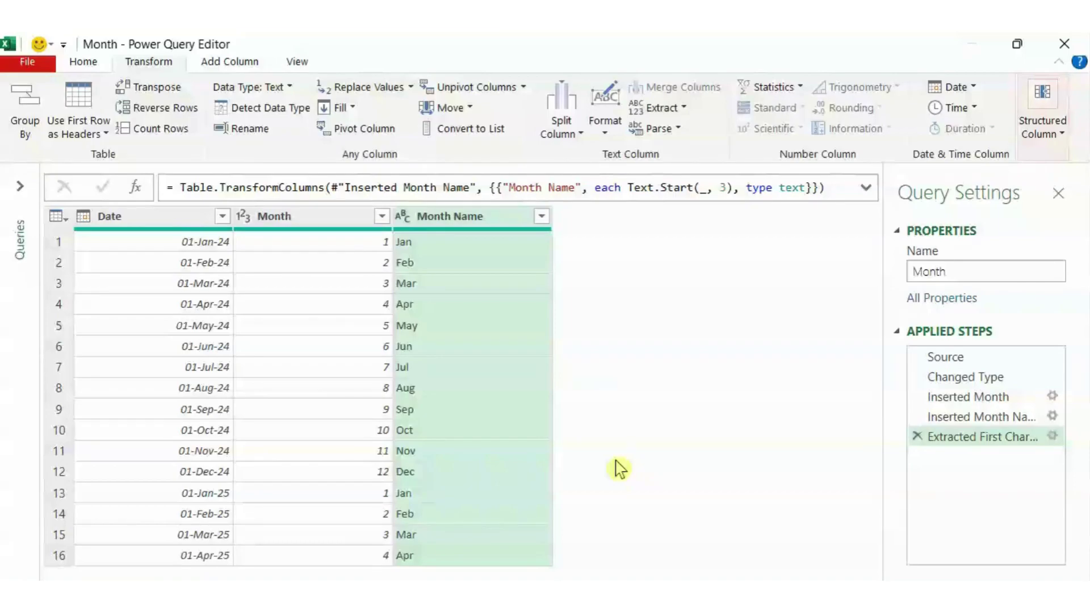
{"action": "left_click", "coordinate": [148, 226]}
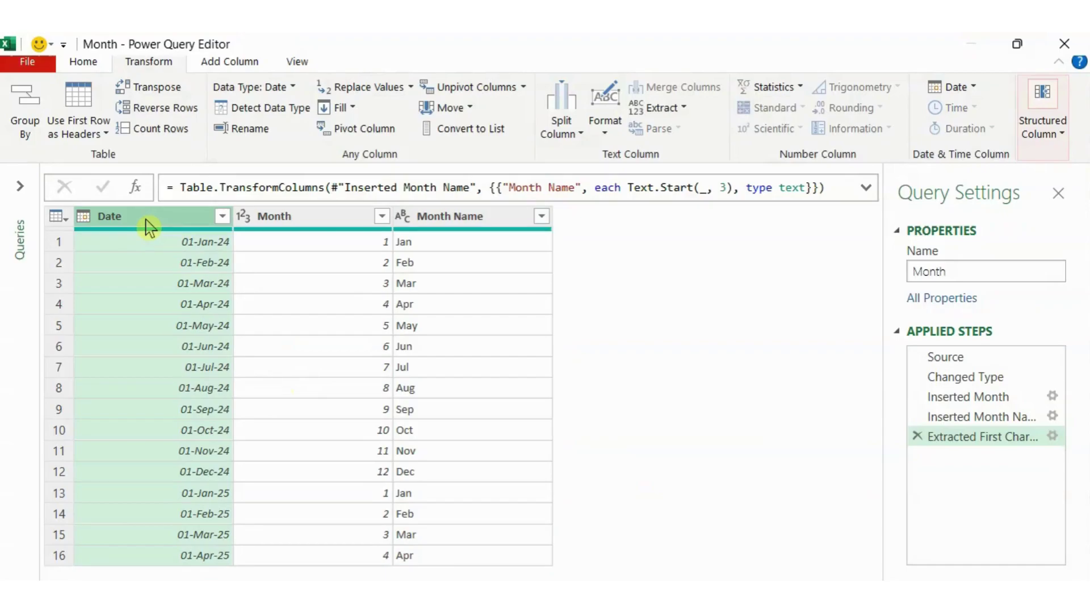
{"action": "left_click", "coordinate": [229, 63]}
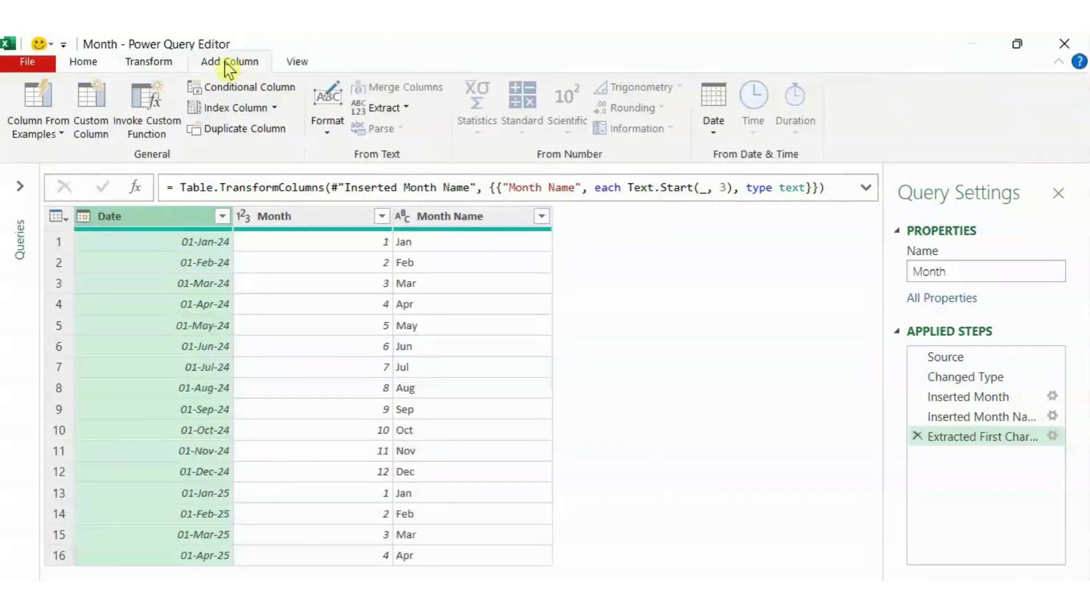
- Add a Custom column using Date.ToText([Date],"MMM") for three-letter month abbreviations
{"action": "left_click", "coordinate": [93, 114]}
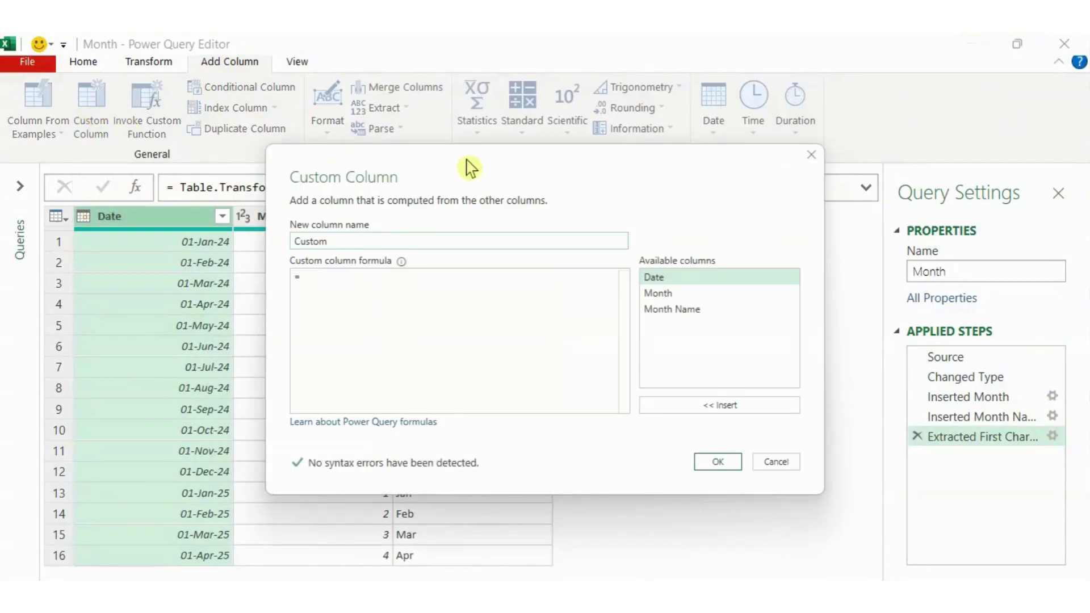
{"action": "left_click_drag", "start_coordinate": [463, 164], "coordinate": [421, 173]}
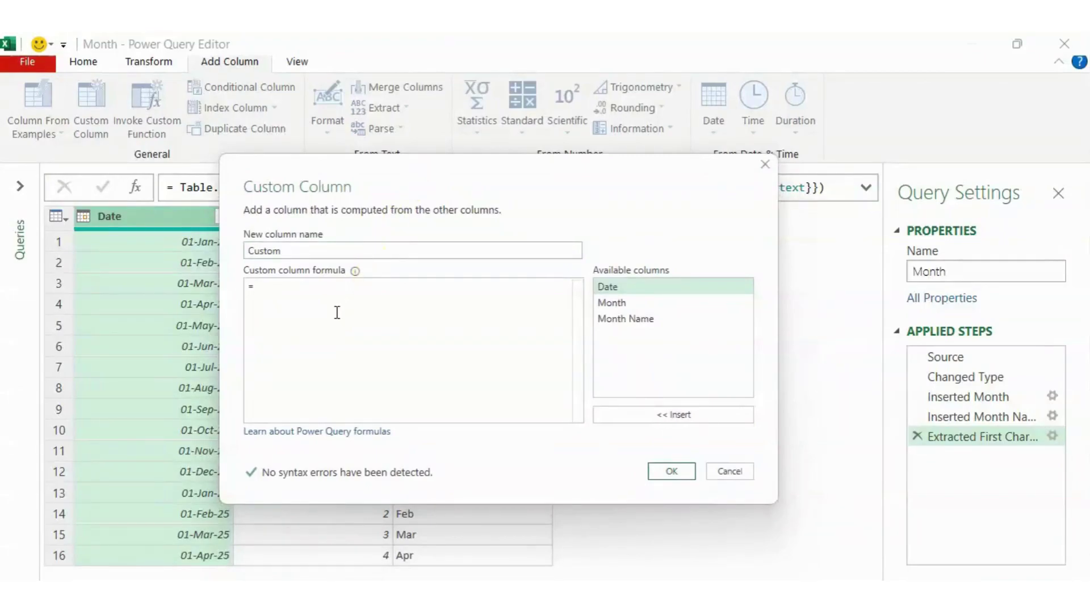
{"action": "left_click", "coordinate": [338, 310]}
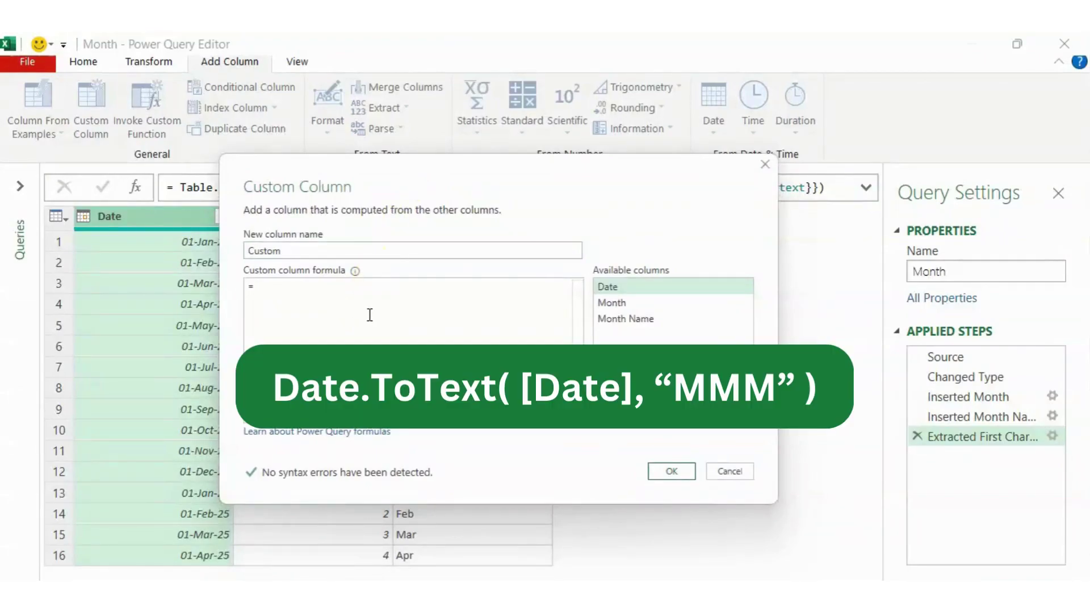
{"action": "type", "text": " Date"}
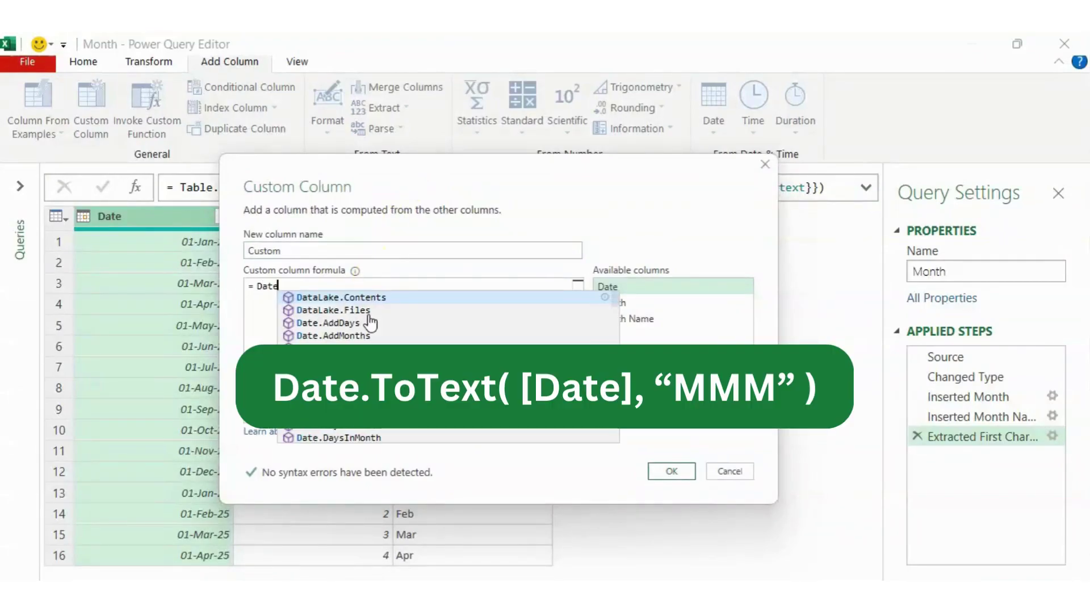
{"action": "type", "text": ".To"}
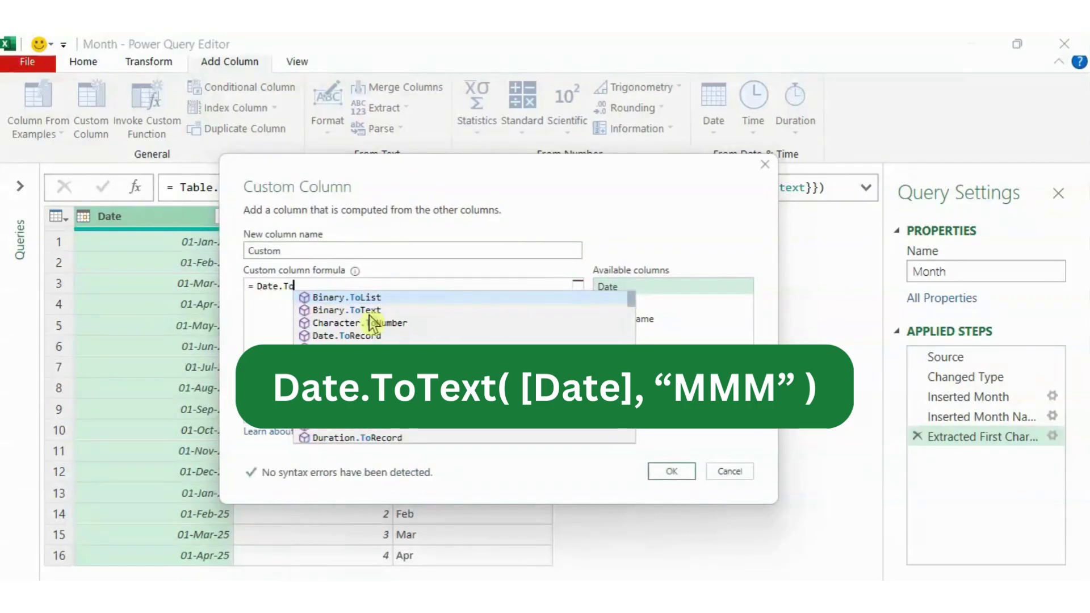
{"action": "type", "text": "Text("}
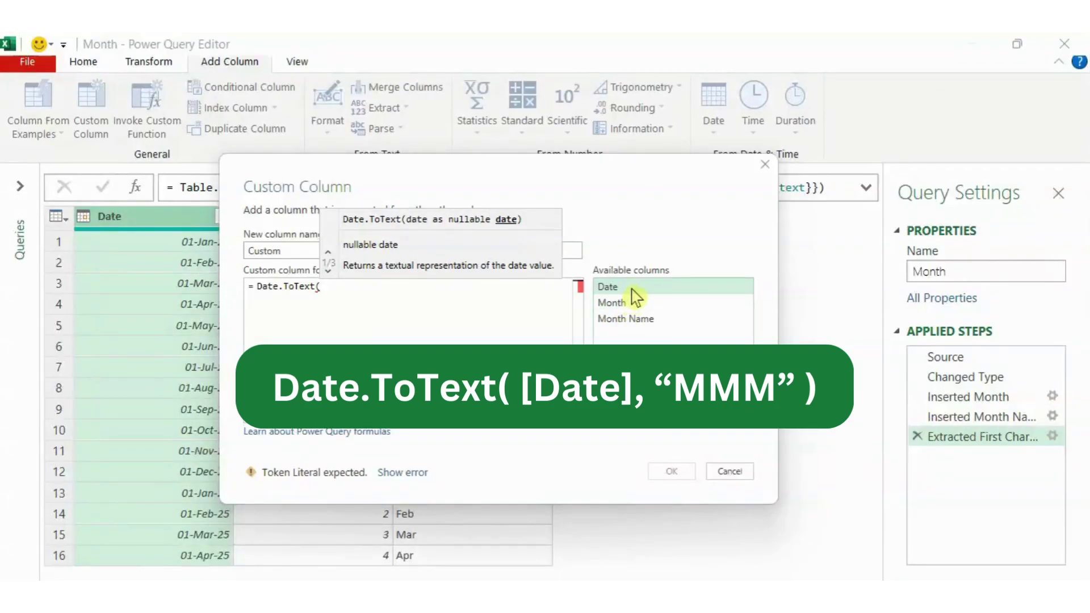
{"action": "double_click", "coordinate": [632, 290]}
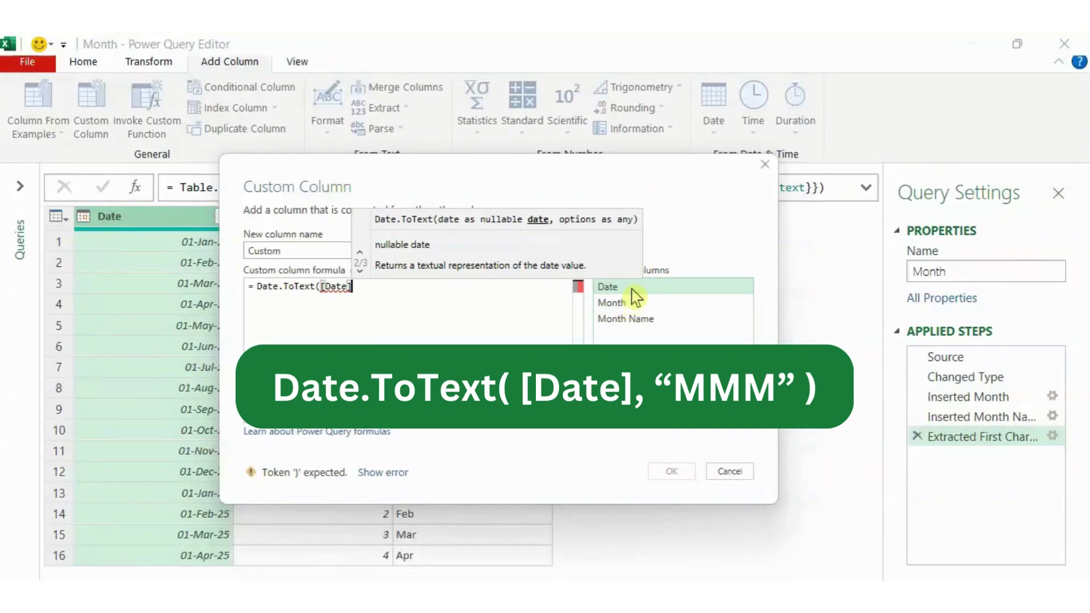
{"action": "type", "text": ","}
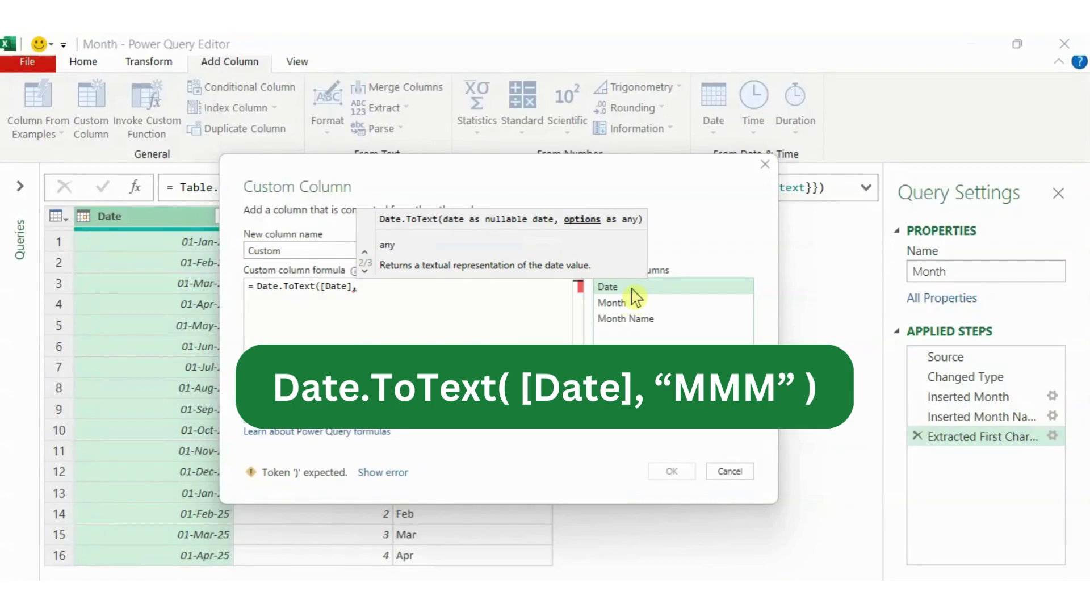
{"action": "type", "text": "\""}
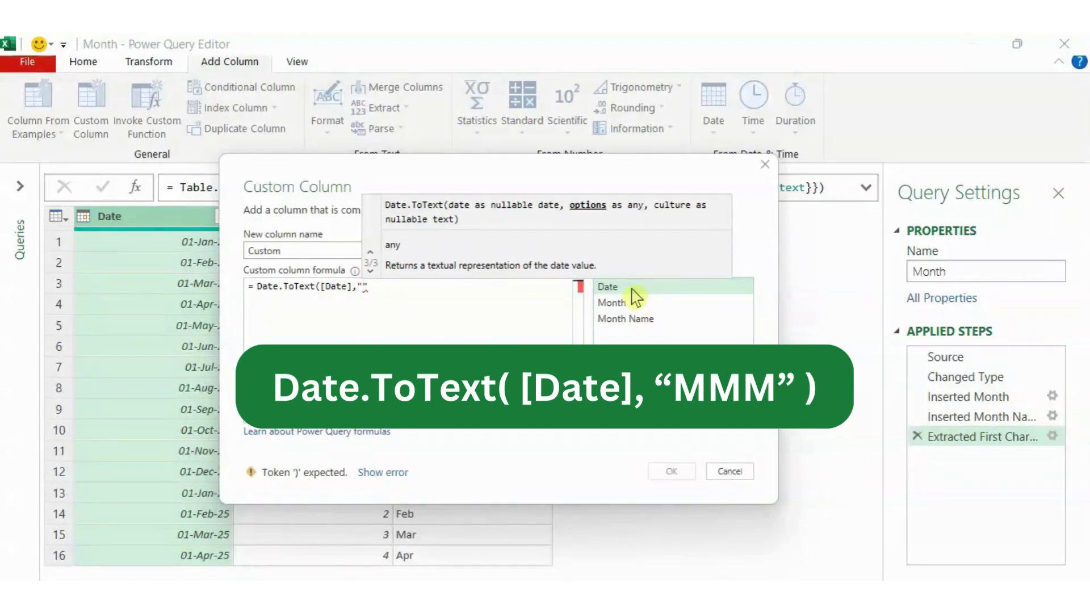
{"action": "type", "text": "MMM"}
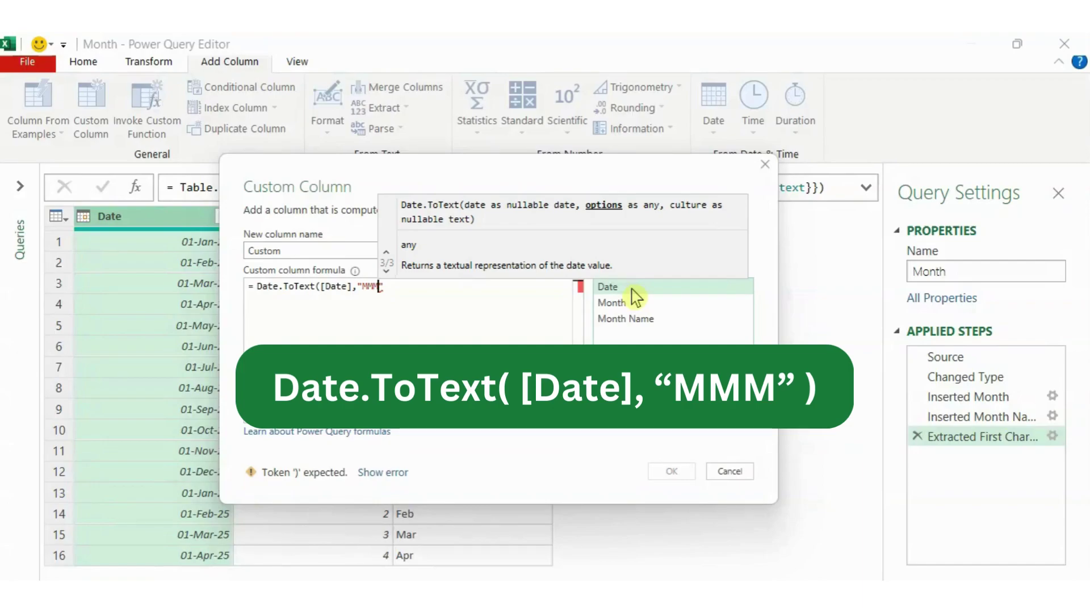
{"action": "type", "text": "\""}
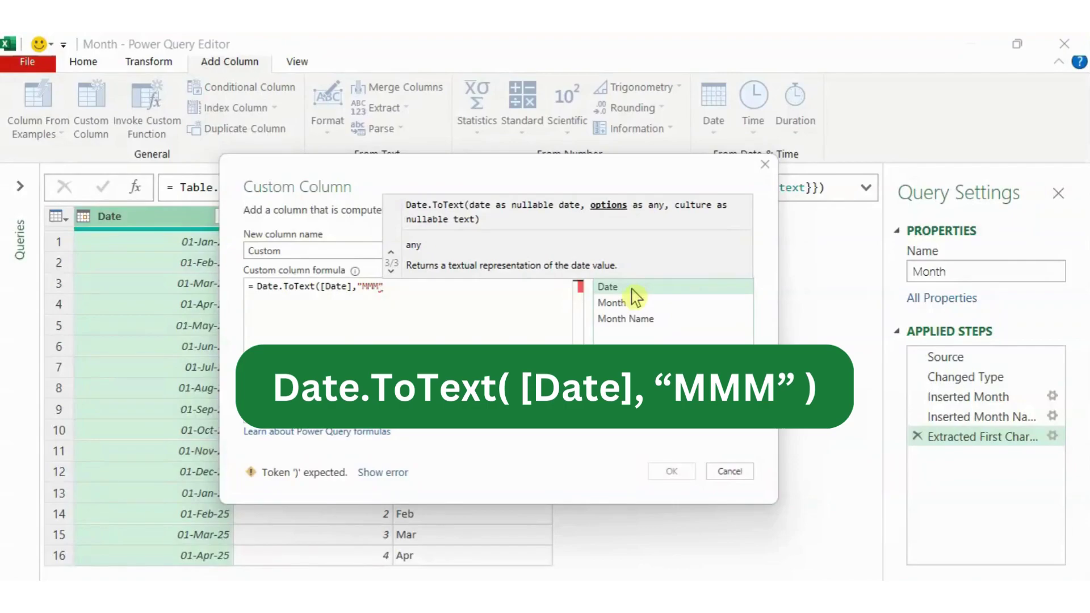
{"action": "type", "text": ")"}
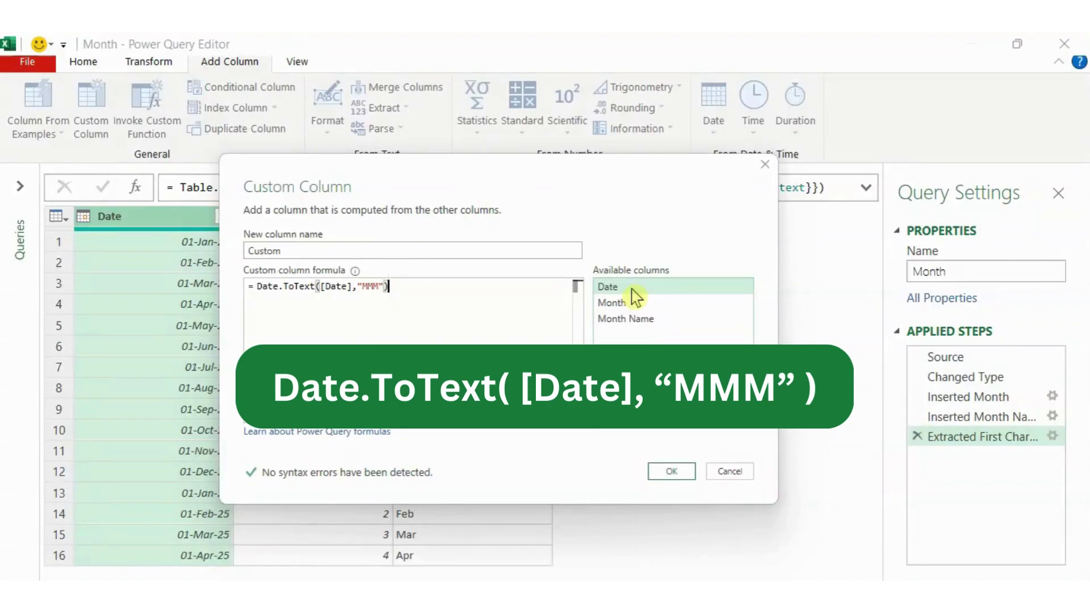
{"action": "left_click", "coordinate": [672, 472]}
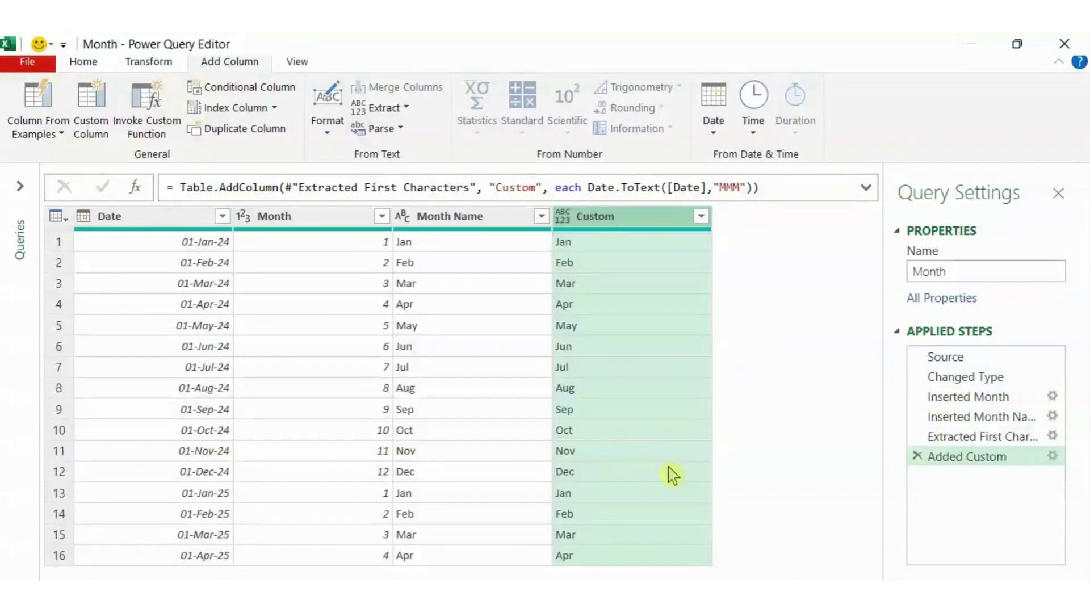
{"action": "left_click_drag", "start_coordinate": [549, 205], "coordinate": [716, 571]}
- Add the "en-US" culture to the Added Custom formula: Date.ToText([Date],"MMM","en-US")
{"action": "left_click", "coordinate": [1052, 455]}
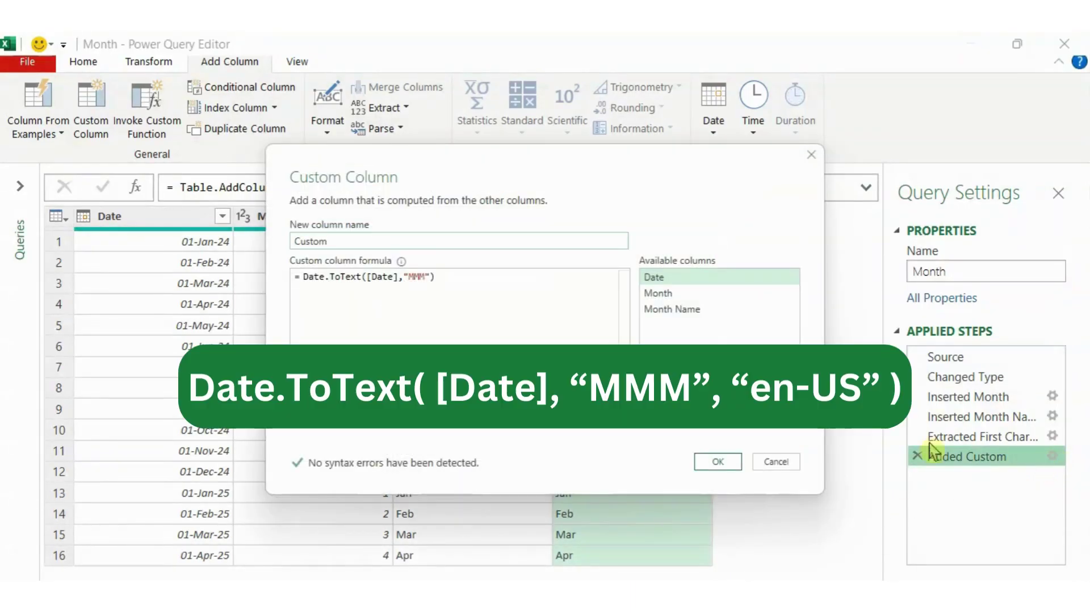
{"action": "left_click", "coordinate": [432, 277]}
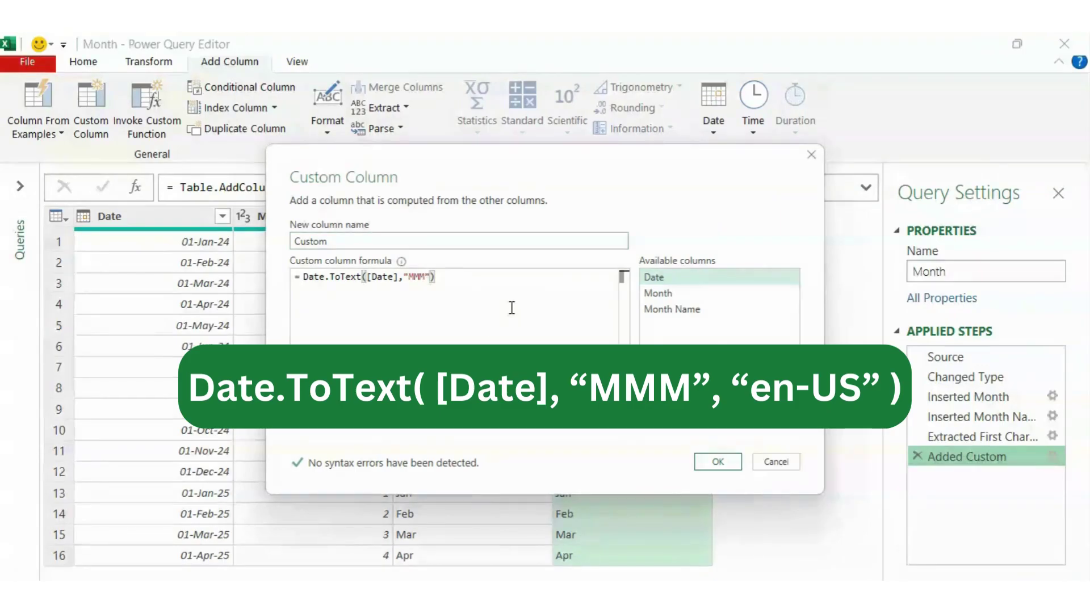
{"action": "type", "text": ","}
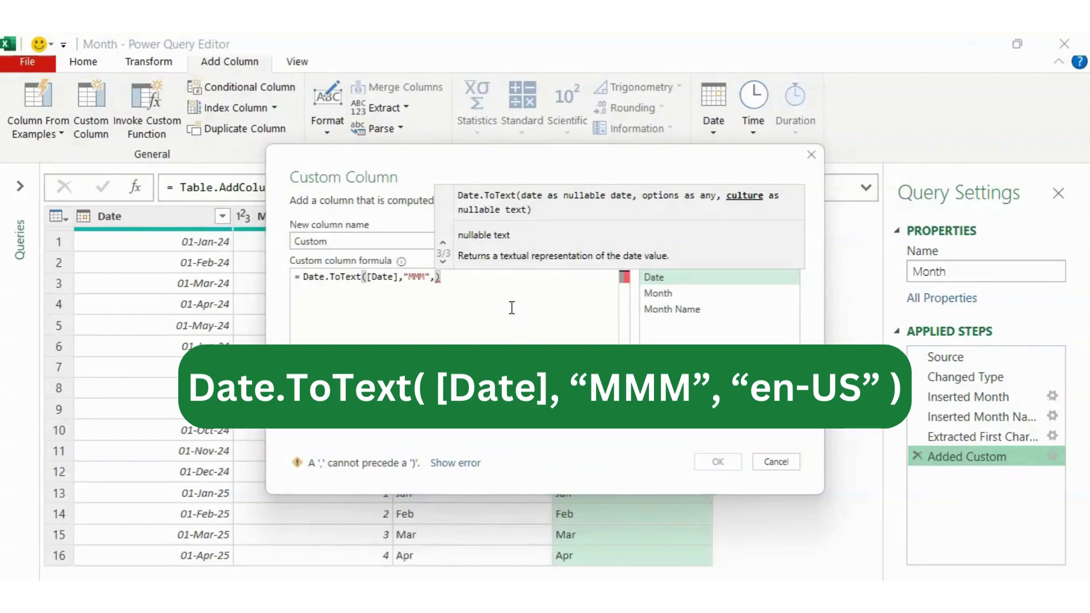
{"action": "type", "text": "\""}
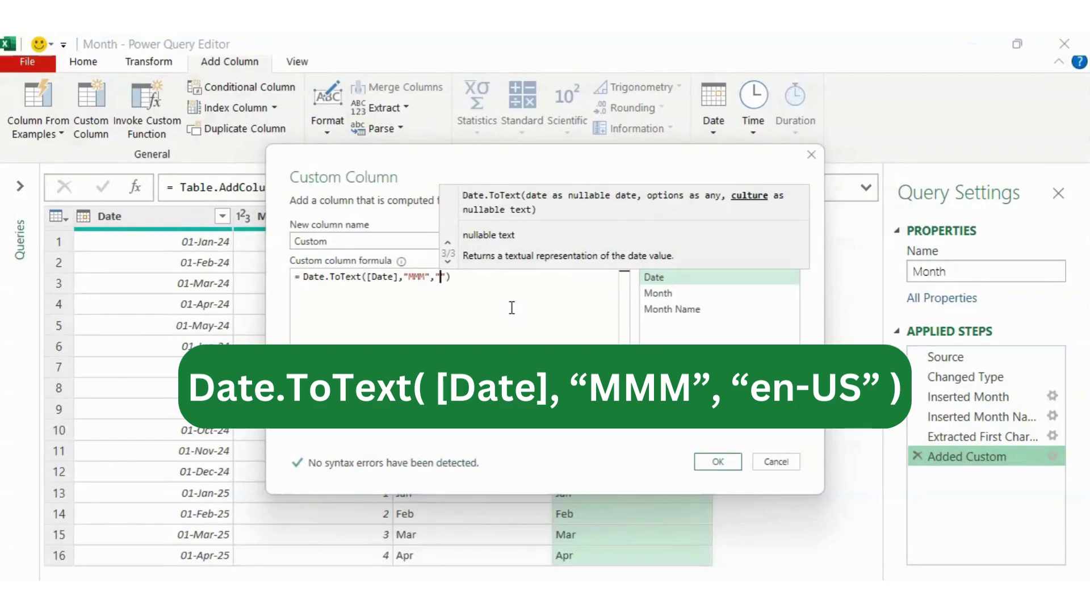
{"action": "type", "text": "en"}
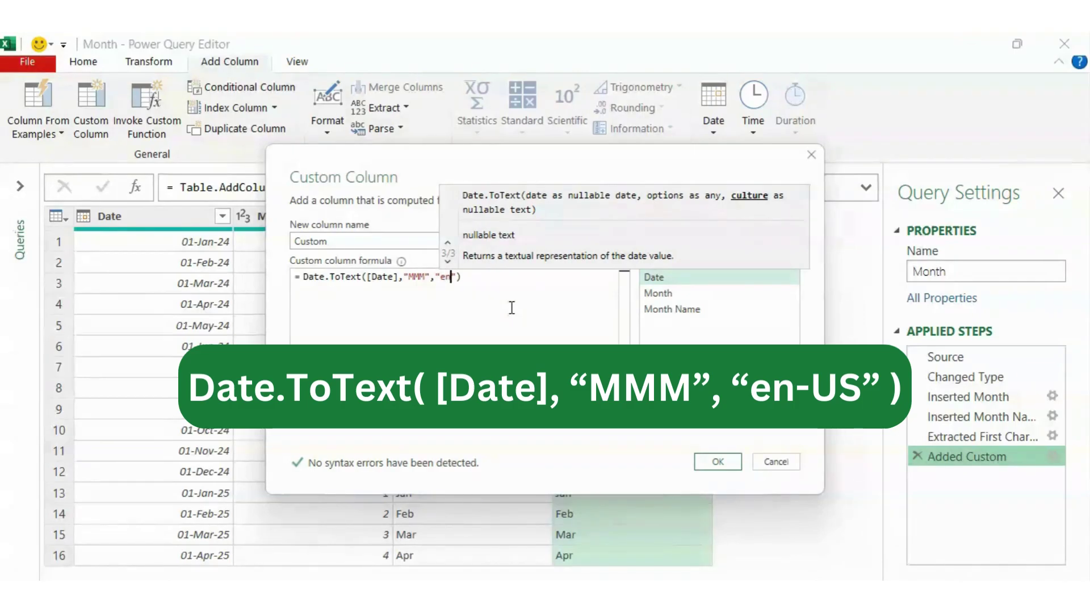
{"action": "type", "text": "-"}
{"action": "type", "text": "US"}
{"action": "left_click", "coordinate": [719, 462]}
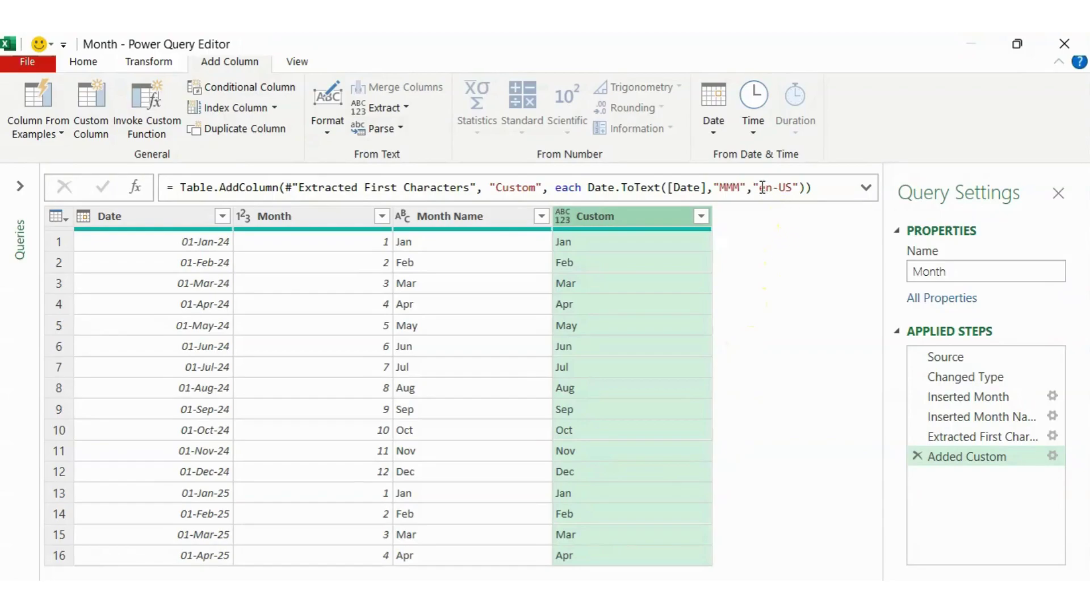
- Replace the en-US culture with th-TH in the formula so months show Thai abbreviations
{"action": "left_click_drag", "start_coordinate": [760, 188], "coordinate": [793, 189]}
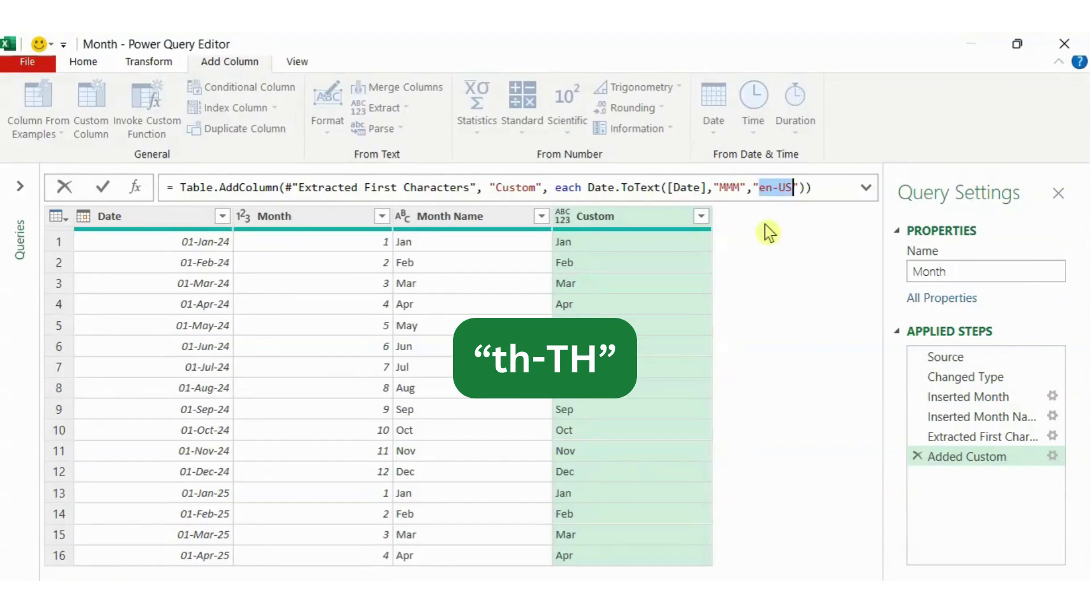
{"action": "type", "text": "th-"}
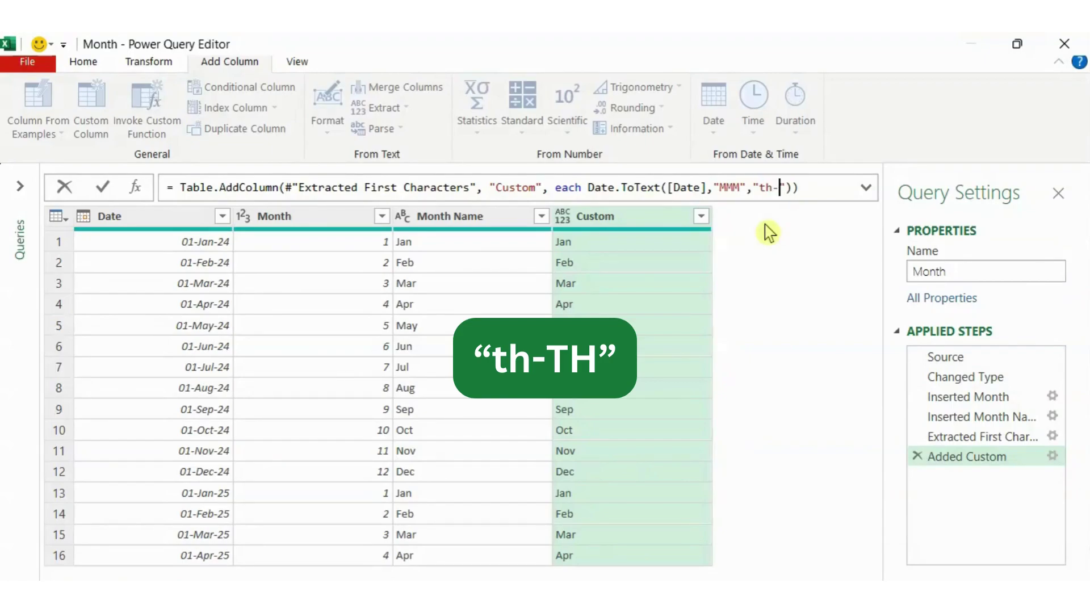
{"action": "type", "text": "TH"}
{"action": "key", "text": "End"}
{"action": "key", "text": "Return"}
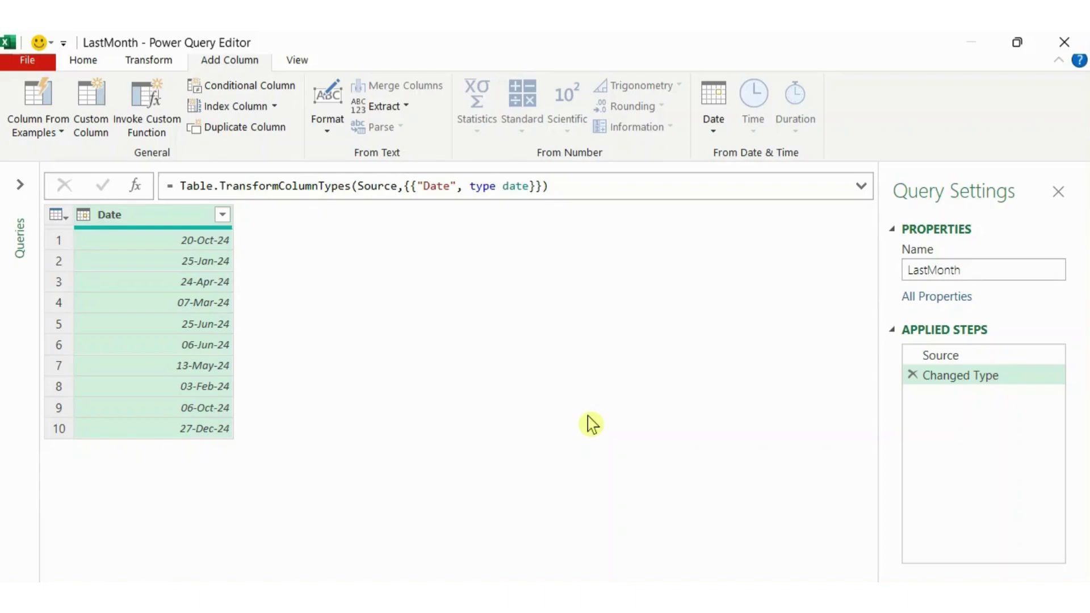
- Add an End of Month column from the Date column using Date.EndOfMonth
{"action": "left_click", "coordinate": [149, 220]}
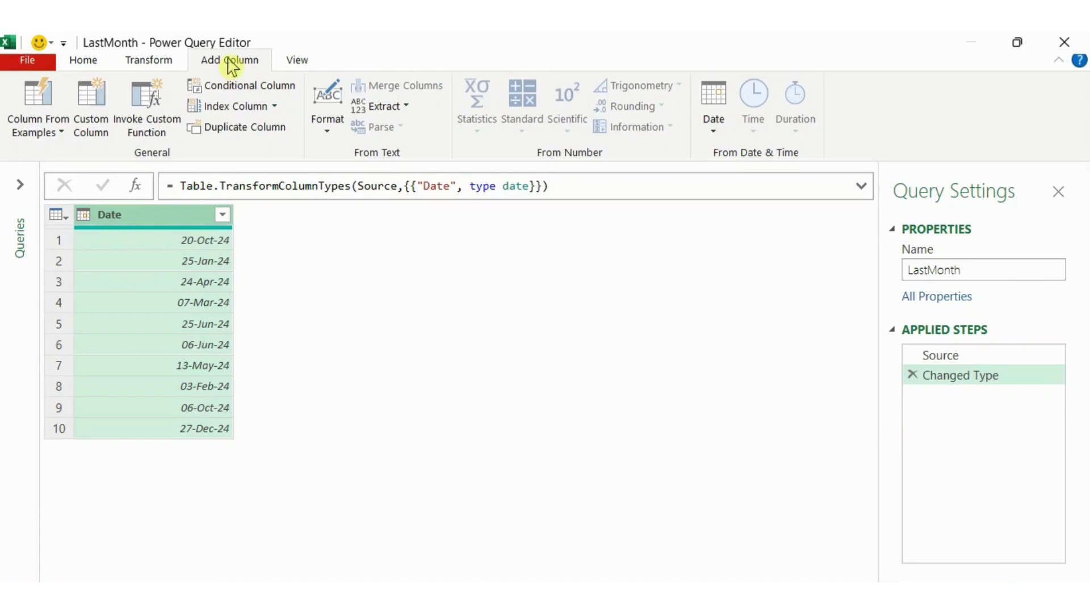
{"action": "left_click", "coordinate": [714, 131]}
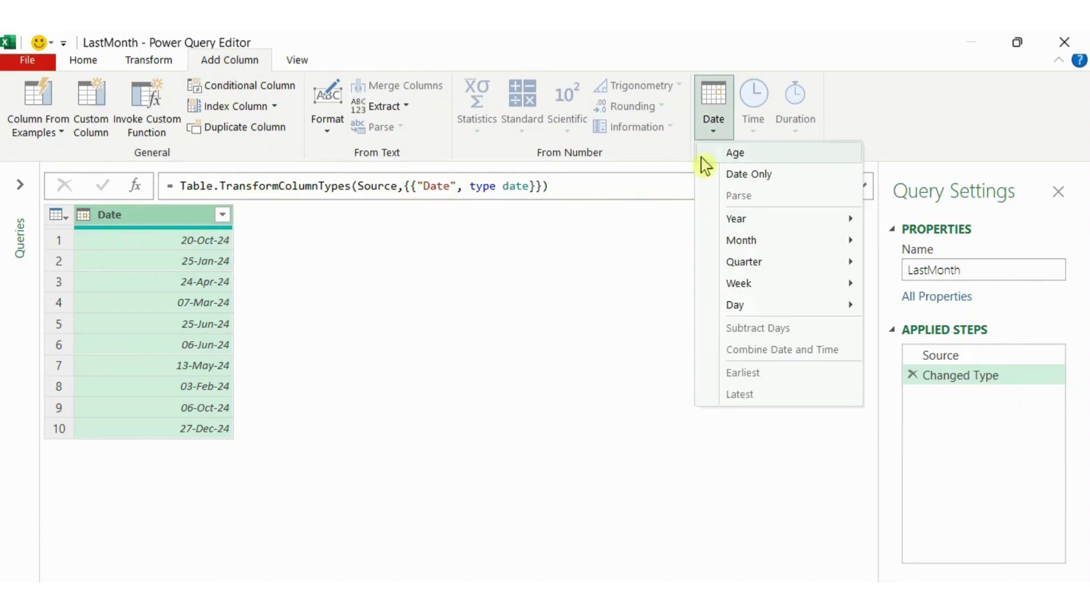
{"action": "mouse_move", "coordinate": [741, 240]}
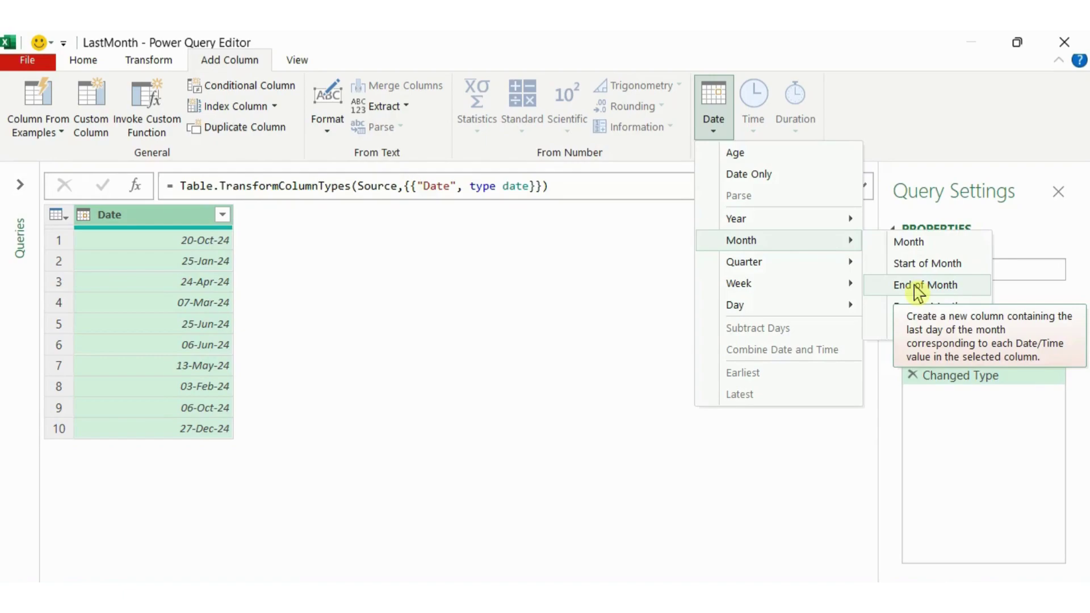
{"action": "left_click", "coordinate": [916, 287]}
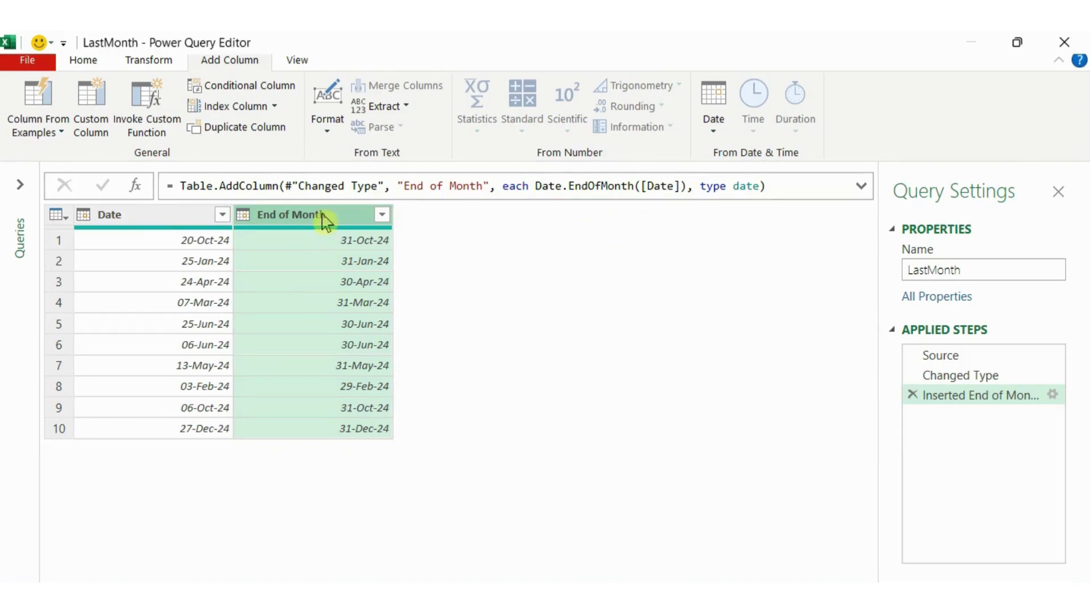
- Add a Start of Month column from Date, giving dates like 01-Oct-24
{"action": "left_click", "coordinate": [177, 221]}
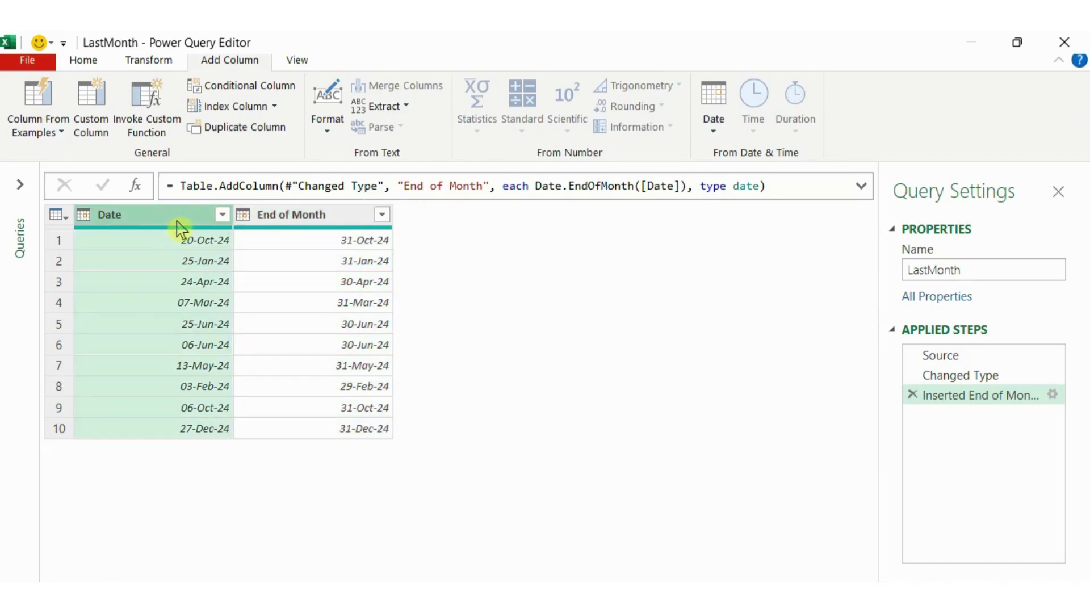
{"action": "left_click", "coordinate": [714, 136]}
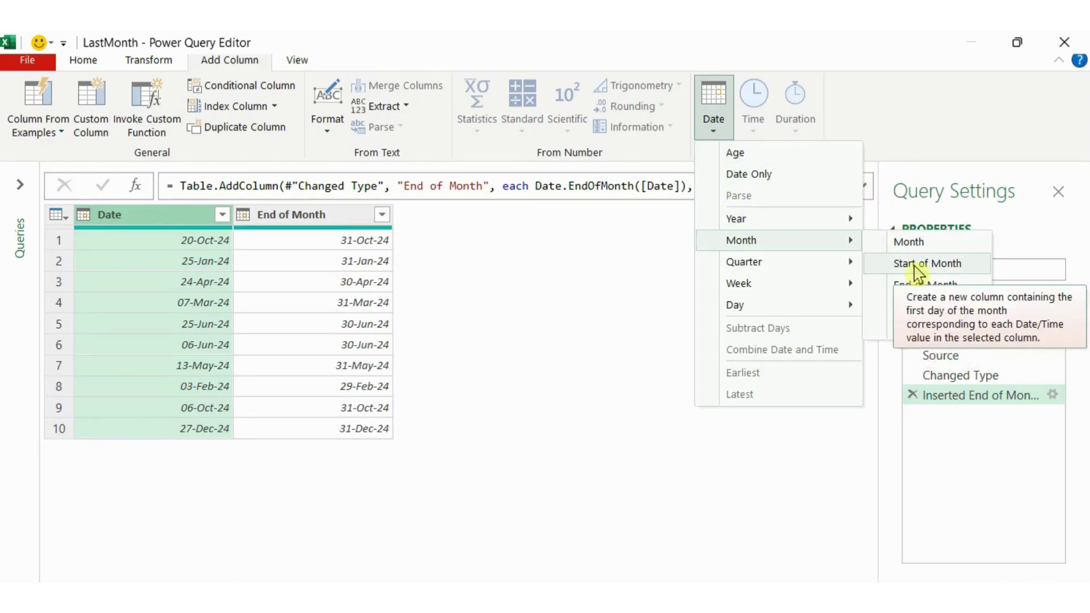
{"action": "left_click", "coordinate": [916, 267]}
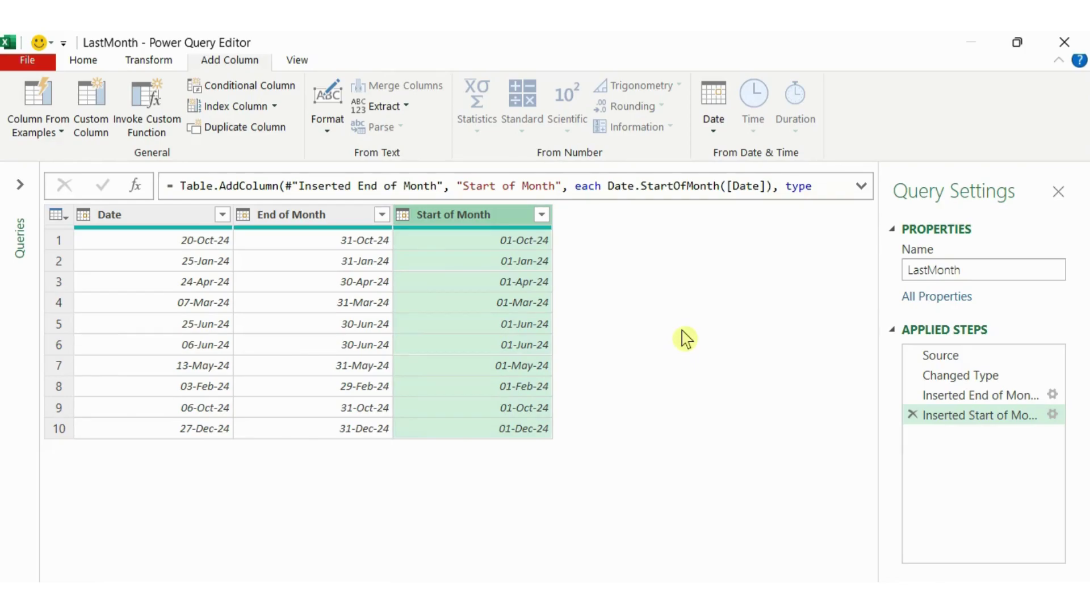
- Delete the Start of Month and End of Month steps and open the Custom Column dialog
{"action": "left_click", "coordinate": [716, 122]}
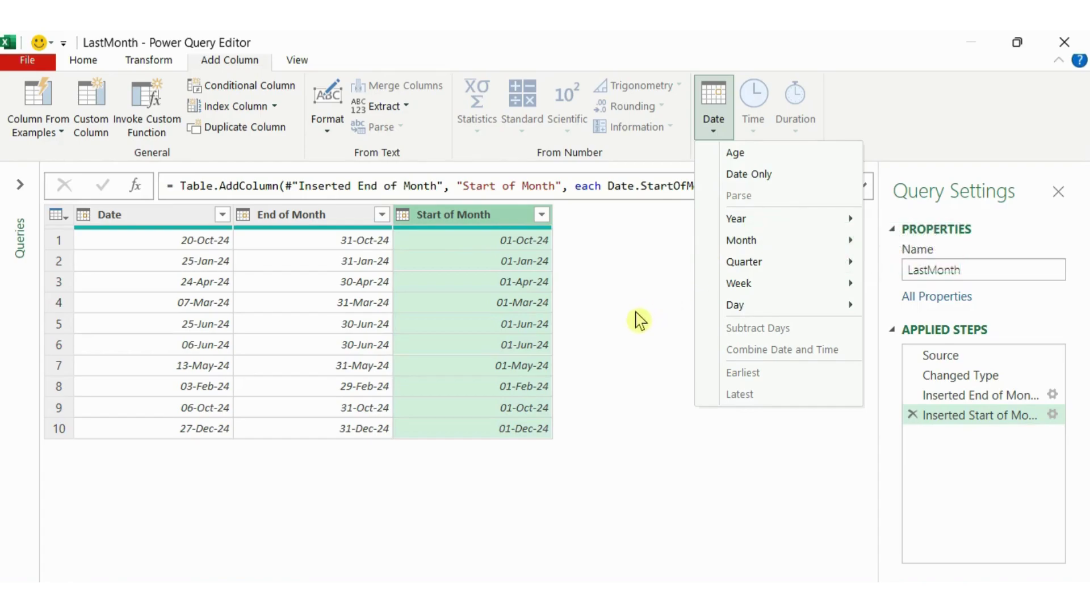
{"action": "left_click", "coordinate": [640, 321]}
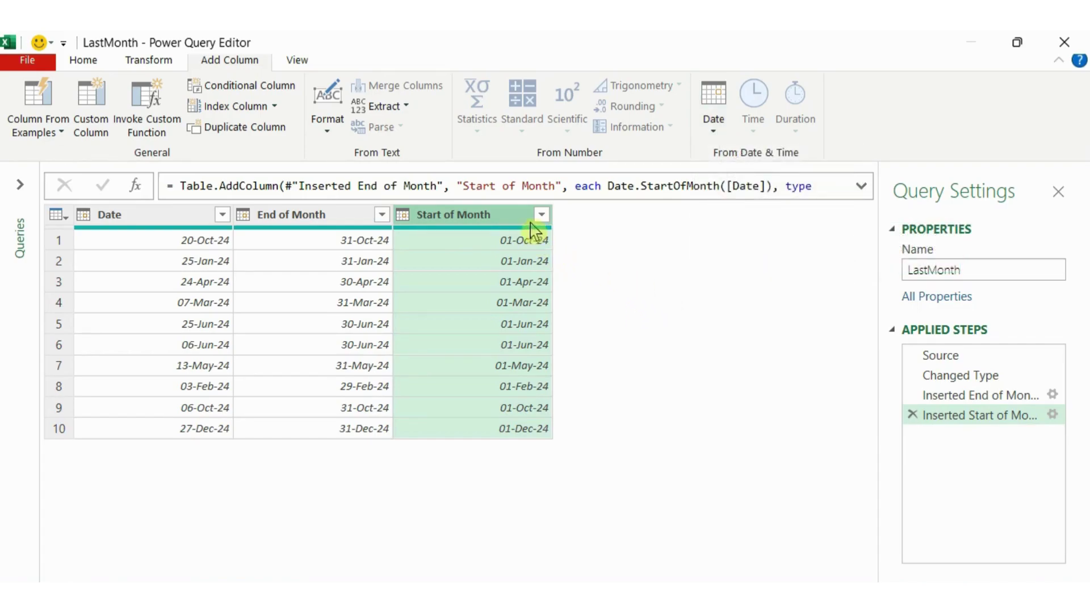
{"action": "left_click", "coordinate": [912, 415]}
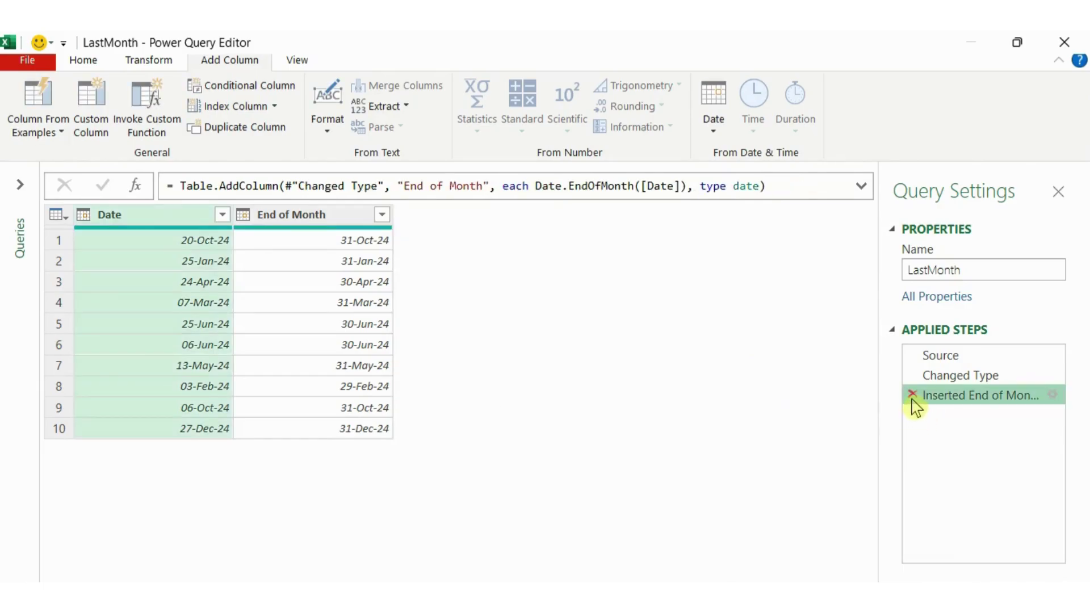
{"action": "left_click", "coordinate": [912, 396]}
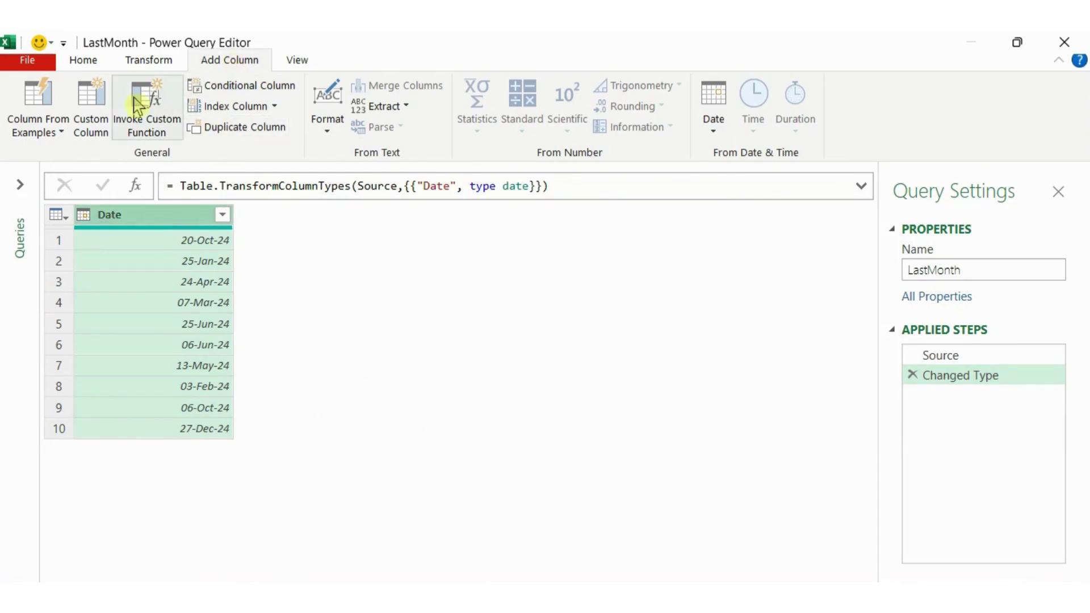
{"action": "left_click", "coordinate": [93, 112]}
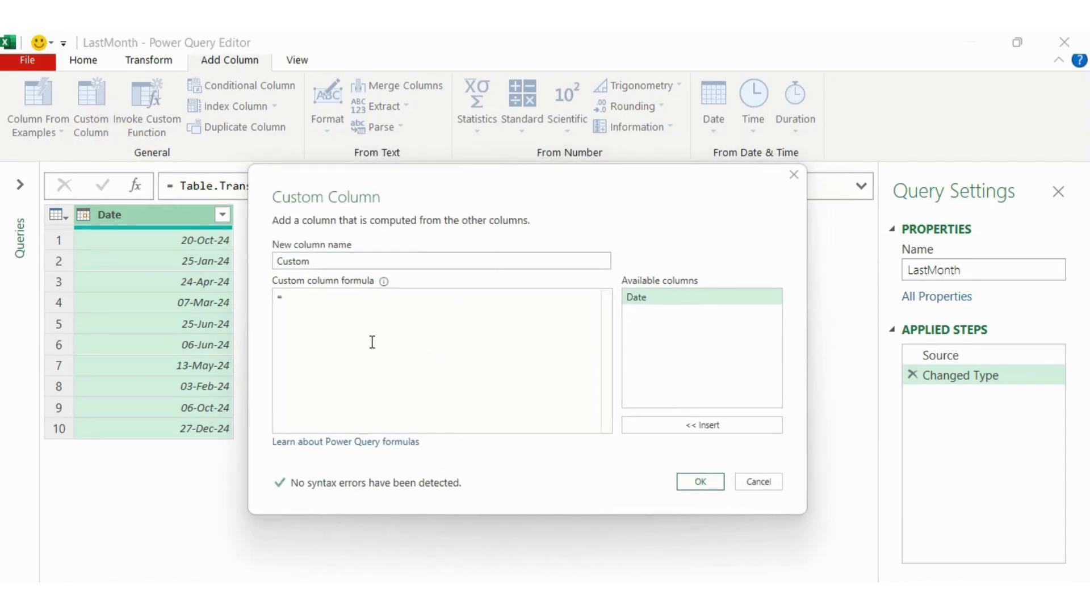
- Create a Custom column with the formula Date.Addmonths([Date],-1)
{"action": "left_click", "coordinate": [352, 312]}
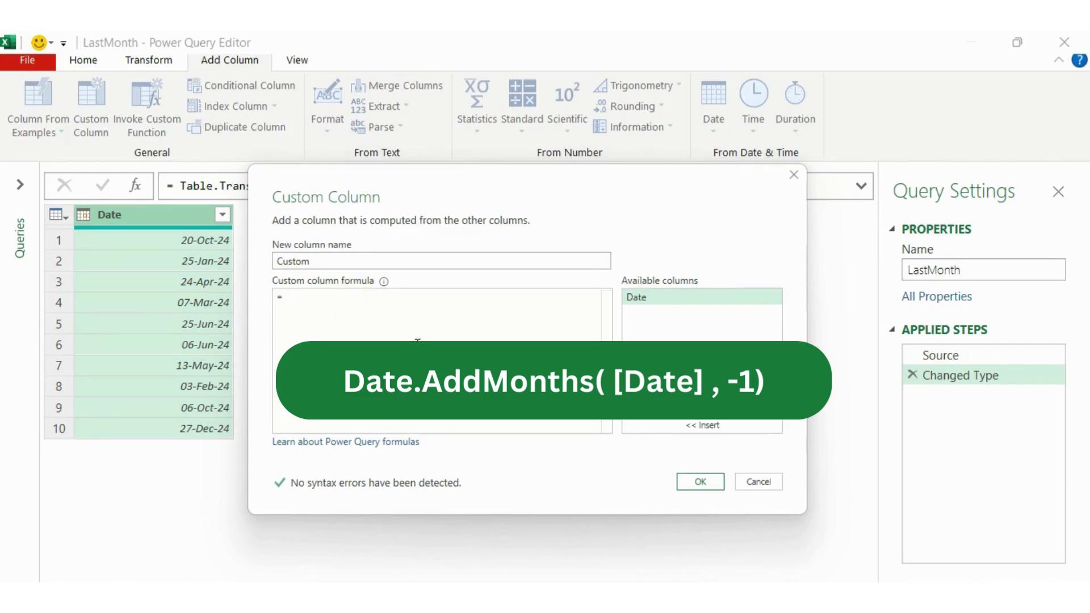
{"action": "type", "text": " Da"}
{"action": "type", "text": "te."}
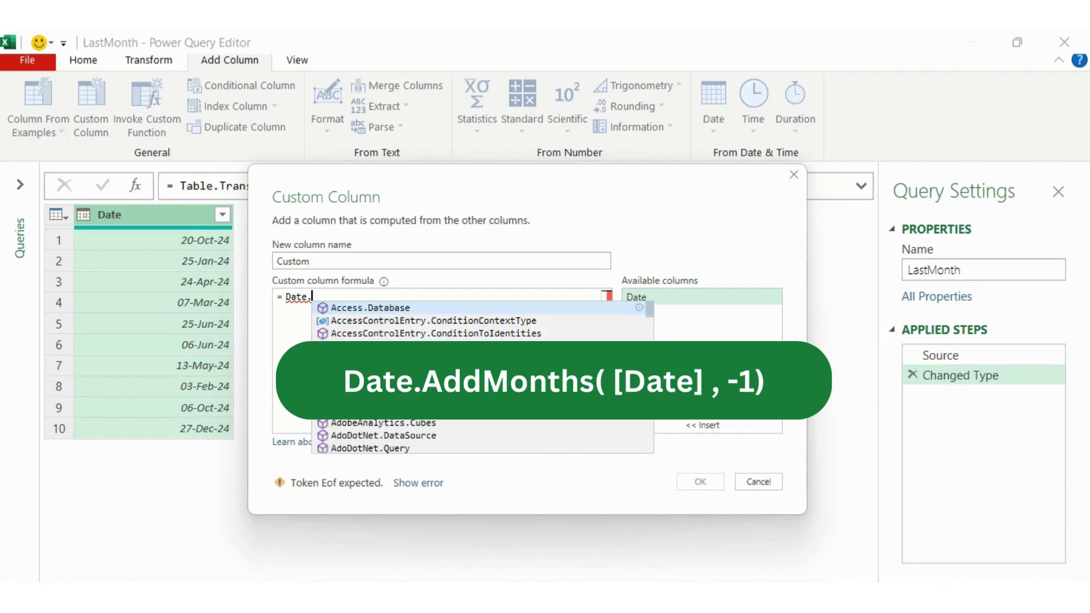
{"action": "type", "text": "Add"}
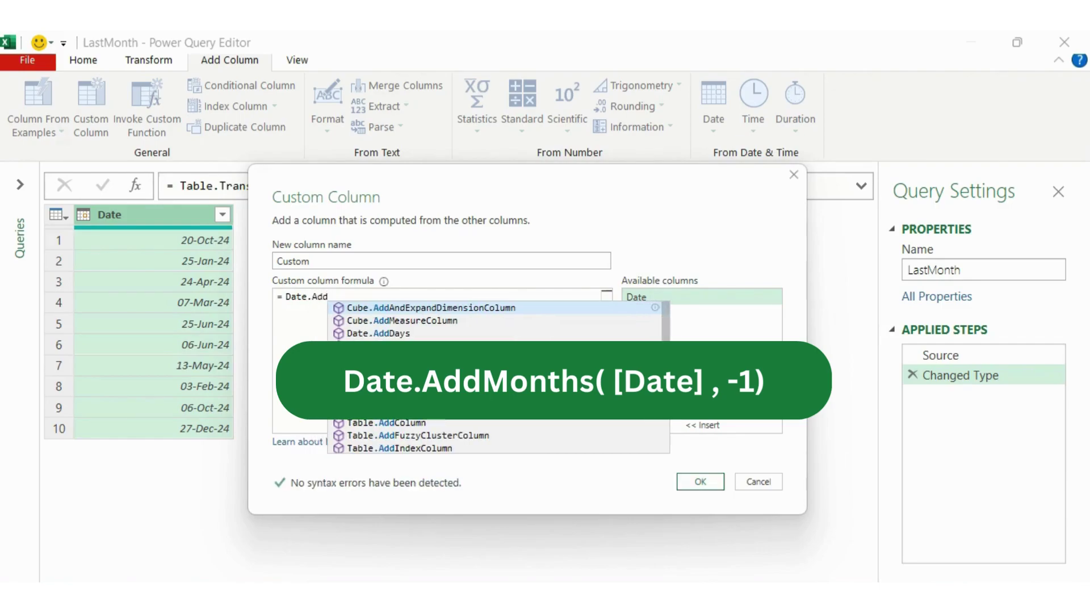
{"action": "type", "text": "m"}
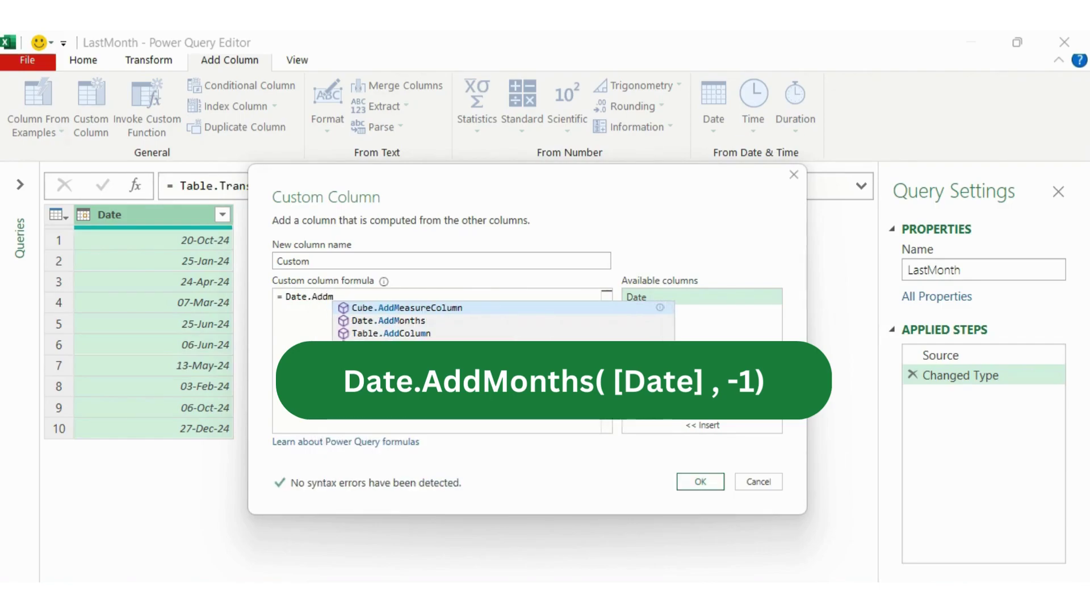
{"action": "type", "text": "ont"}
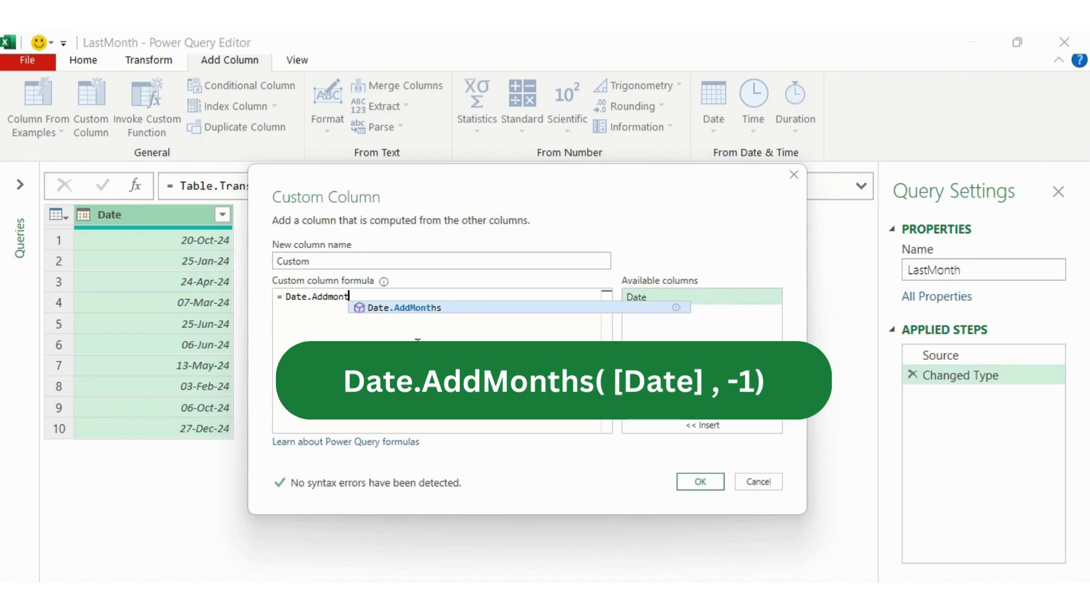
{"action": "type", "text": "hs("}
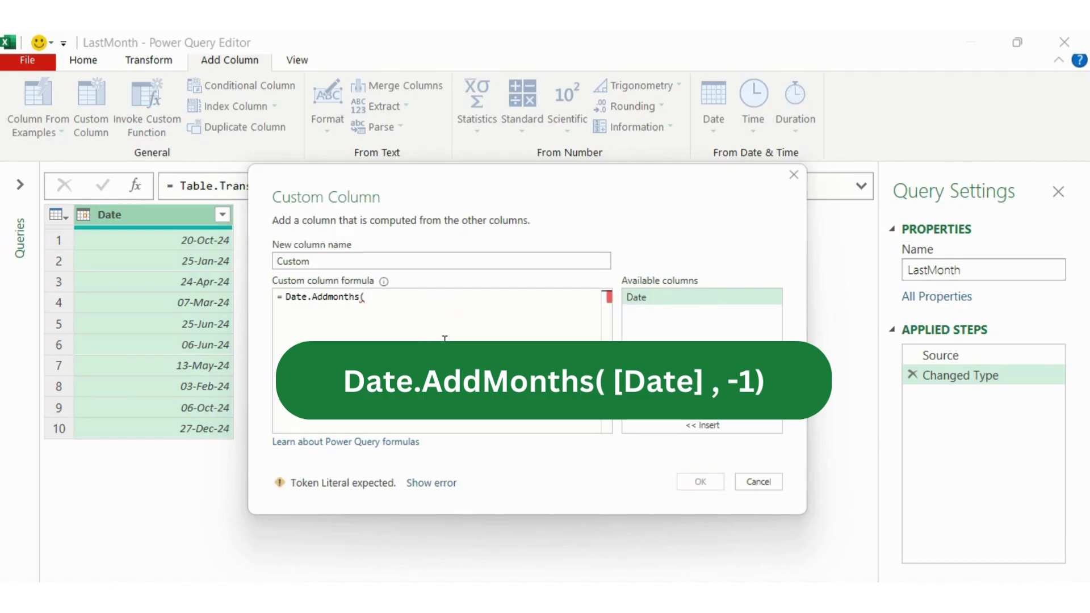
{"action": "left_click", "coordinate": [664, 300]}
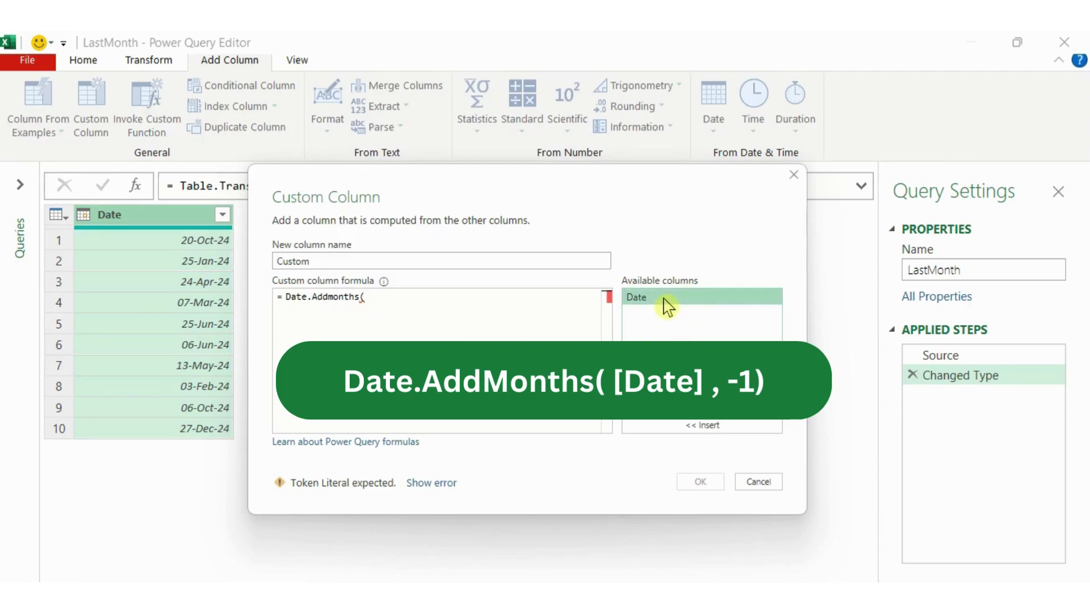
{"action": "double_click", "coordinate": [665, 302]}
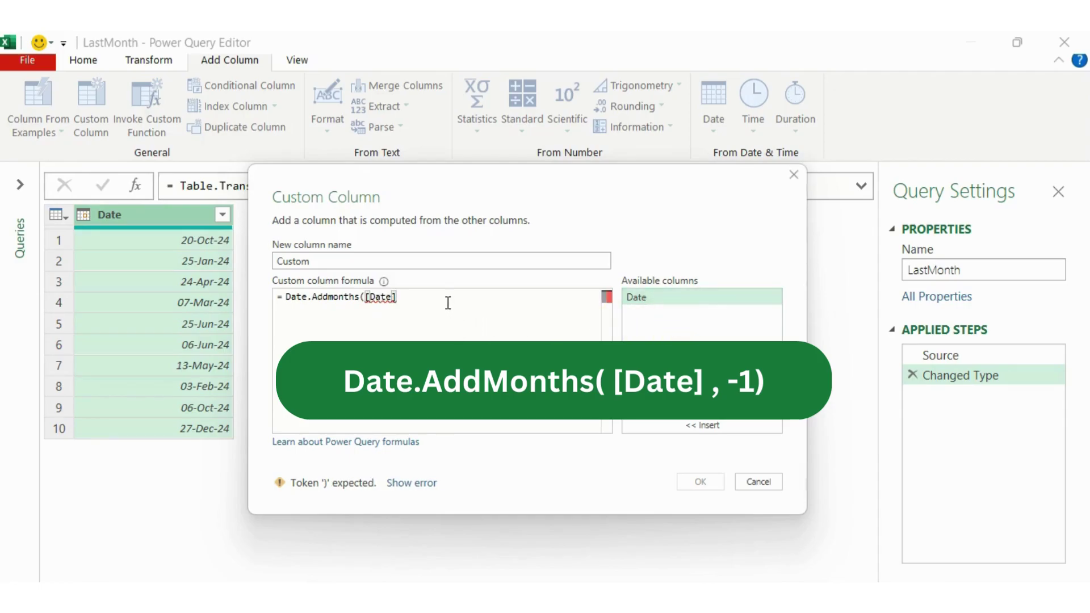
{"action": "type", "text": ","}
{"action": "type", "text": "-"}
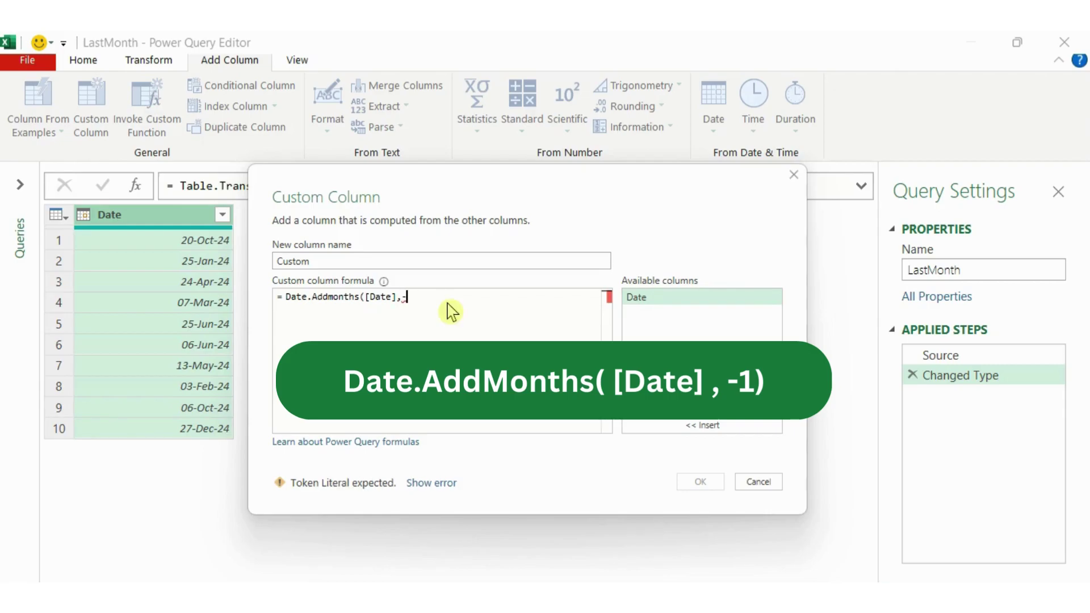
{"action": "type", "text": "1"}
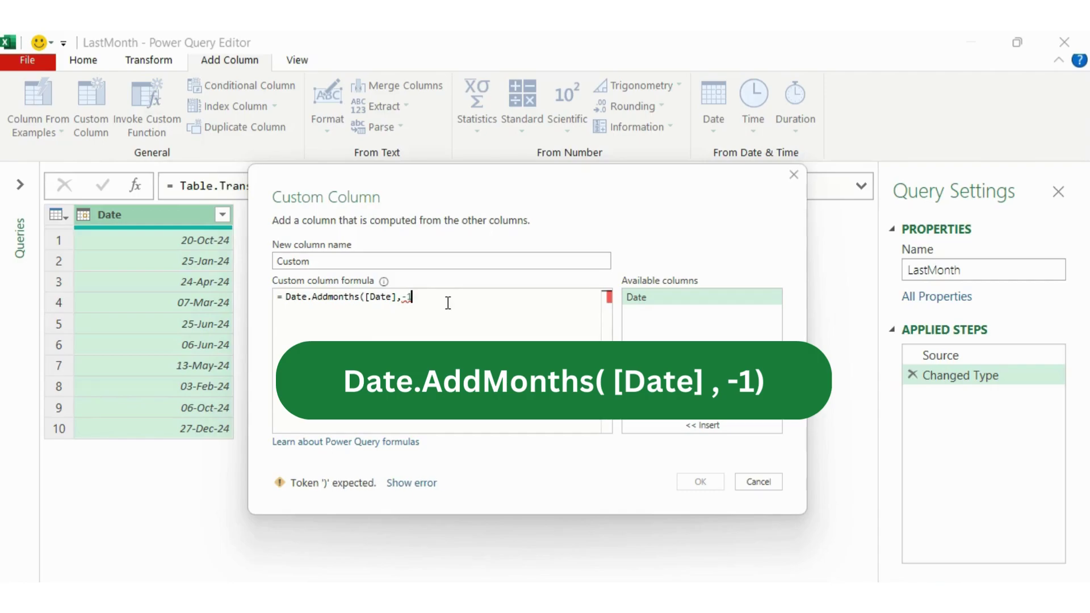
{"action": "type", "text": ")"}
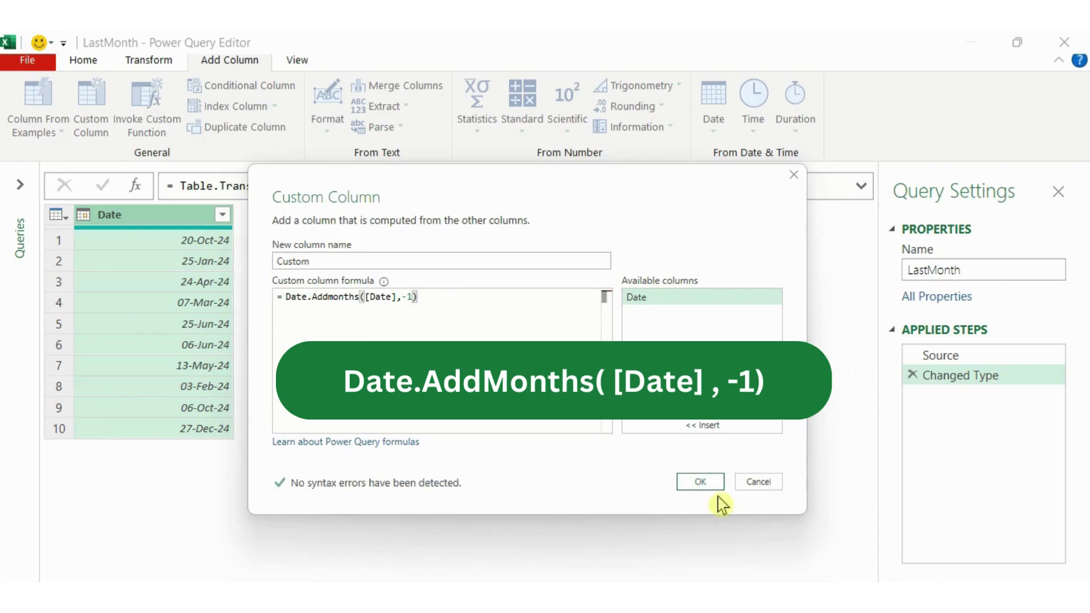
{"action": "left_click", "coordinate": [702, 482]}
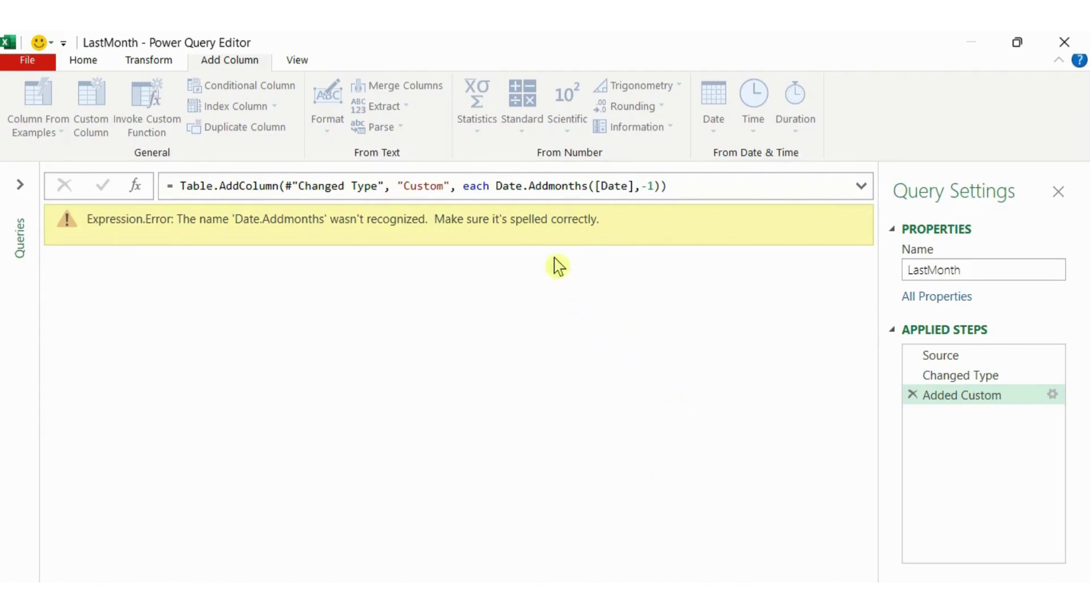
- Correct the function name to Date.AddMonths so 20-Oct-24 becomes 20-Sep-24
{"action": "left_click", "coordinate": [555, 185]}
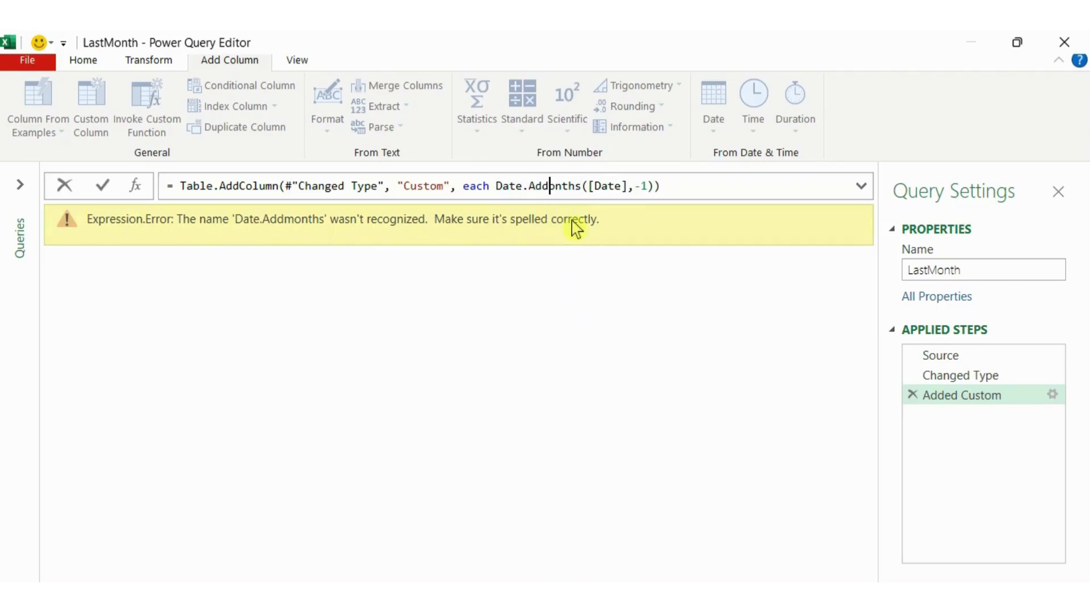
{"action": "key", "text": "BackSpace"}
{"action": "type", "text": "M"}
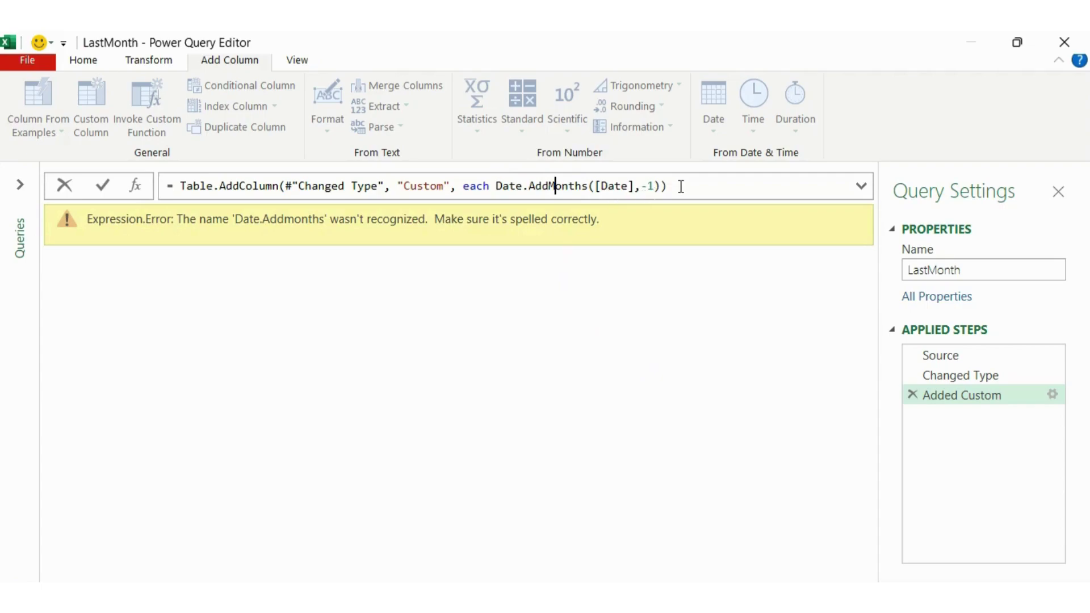
{"action": "left_click", "coordinate": [681, 186]}
{"action": "key", "text": "Return"}
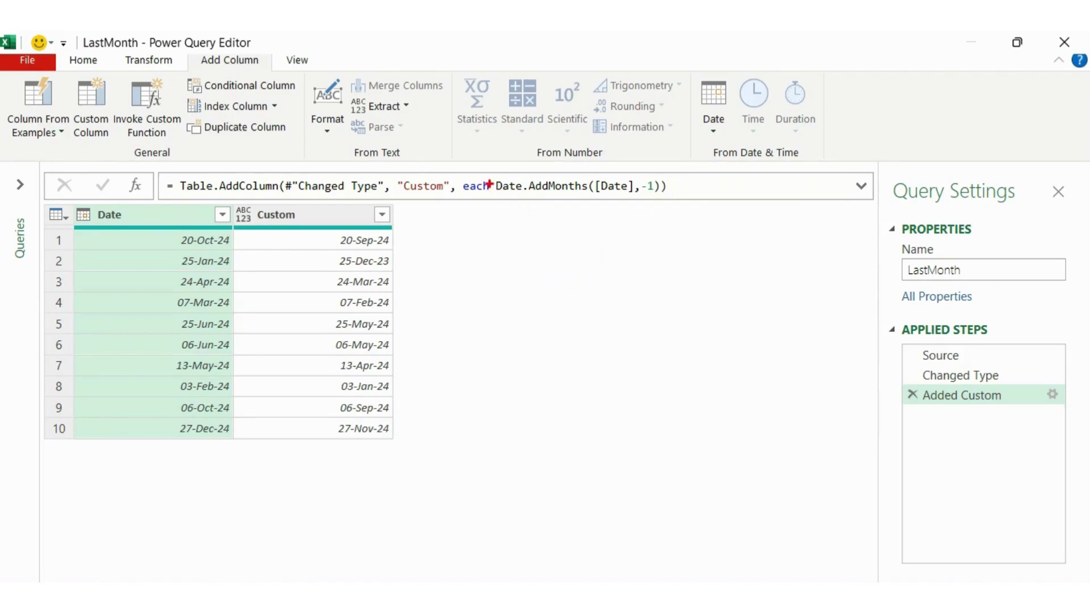
{"action": "mouse_move", "coordinate": [491, 170]}
{"action": "left_mouse_down"}
{"action": "mouse_move", "coordinate": [509, 199]}
{"action": "mouse_move", "coordinate": [705, 210]}
{"action": "mouse_move", "coordinate": [687, 202]}
{"action": "left_mouse_up"}
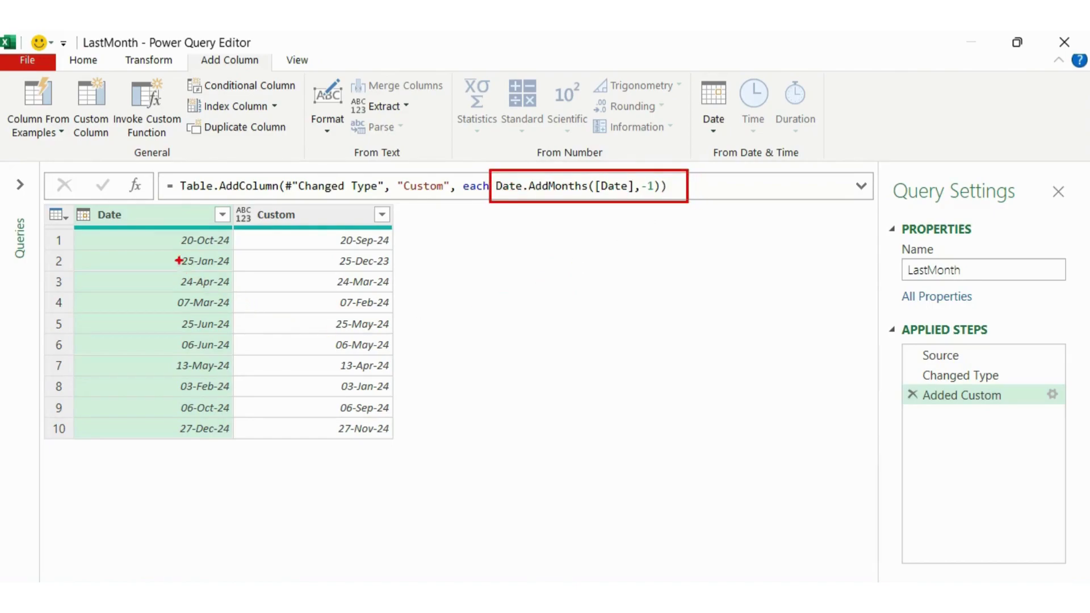
{"action": "left_click_drag", "start_coordinate": [161, 240], "coordinate": [177, 227]}
{"action": "left_click_drag", "start_coordinate": [318, 248], "coordinate": [339, 228]}
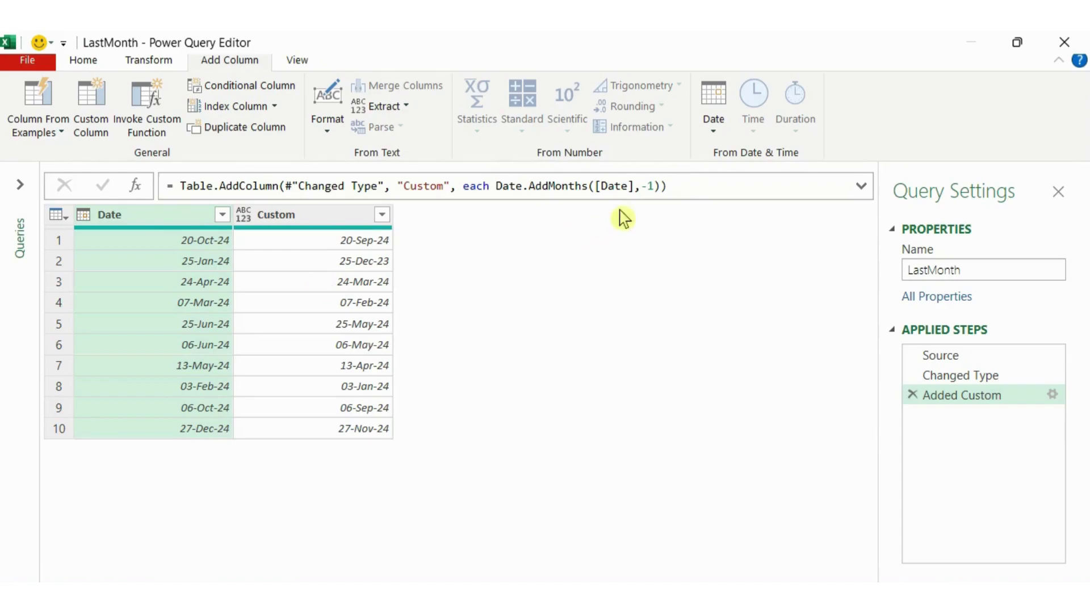
- Change the Custom formula's month offset to -2 and select the Custom column
{"action": "left_click", "coordinate": [648, 185]}
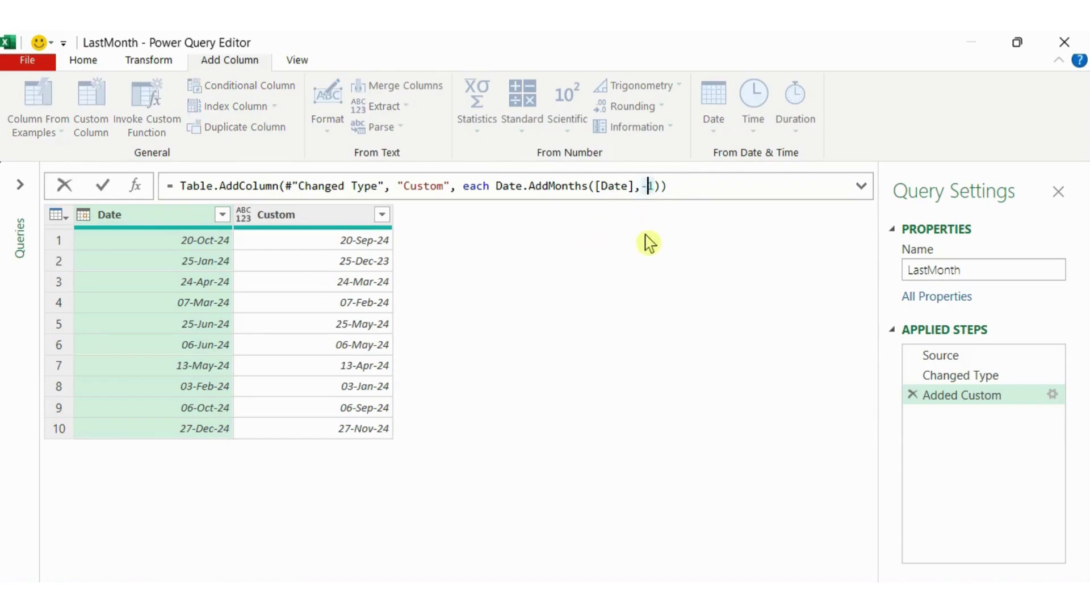
{"action": "key", "text": "Delete"}
{"action": "type", "text": "2"}
{"action": "key", "text": "End"}
{"action": "key", "text": "Return"}
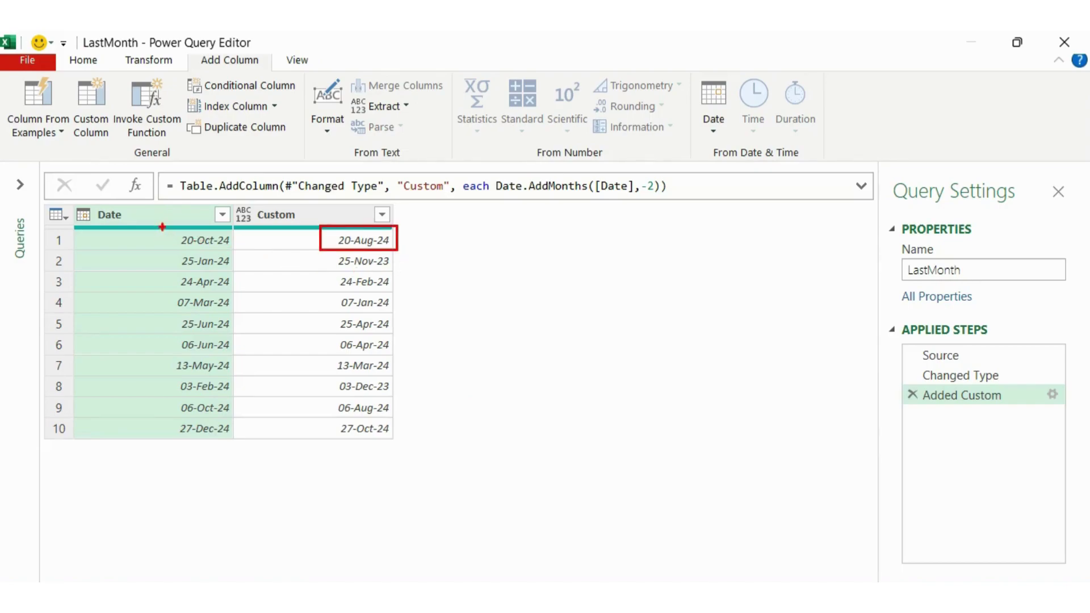
{"action": "mouse_move", "coordinate": [164, 226]}
{"action": "left_mouse_down"}
{"action": "mouse_move", "coordinate": [191, 250]}
{"action": "mouse_move", "coordinate": [237, 252]}
{"action": "left_mouse_up"}
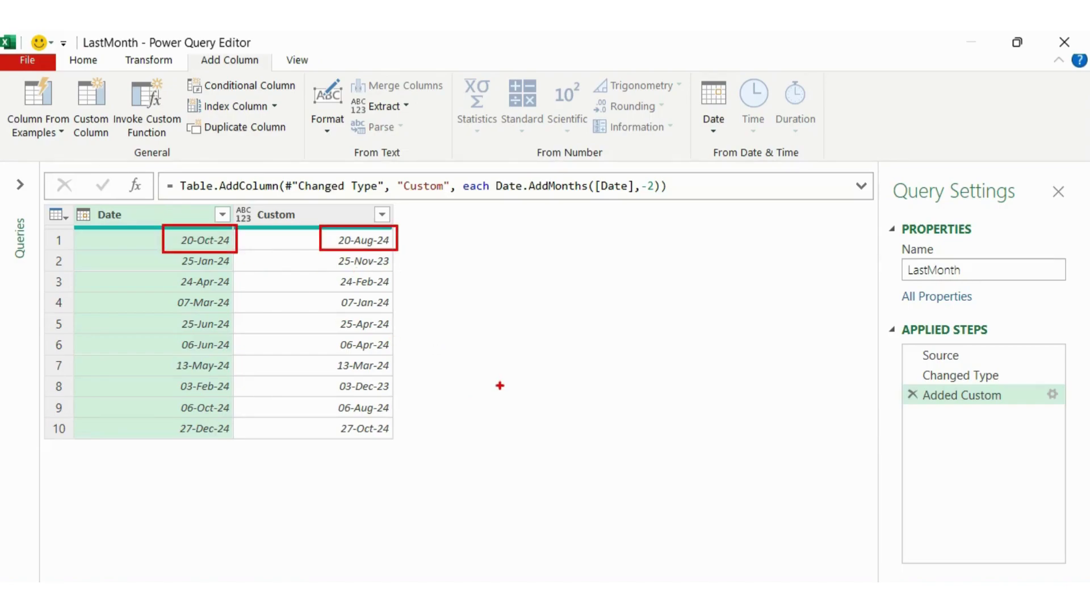
{"action": "key", "text": "Escape"}
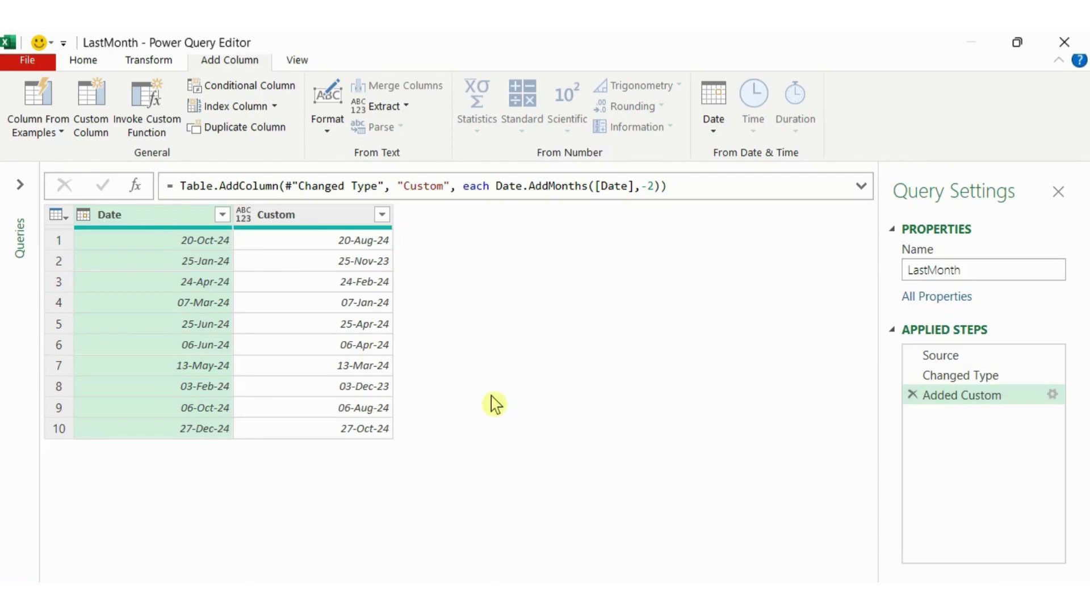
{"action": "left_click", "coordinate": [318, 219]}
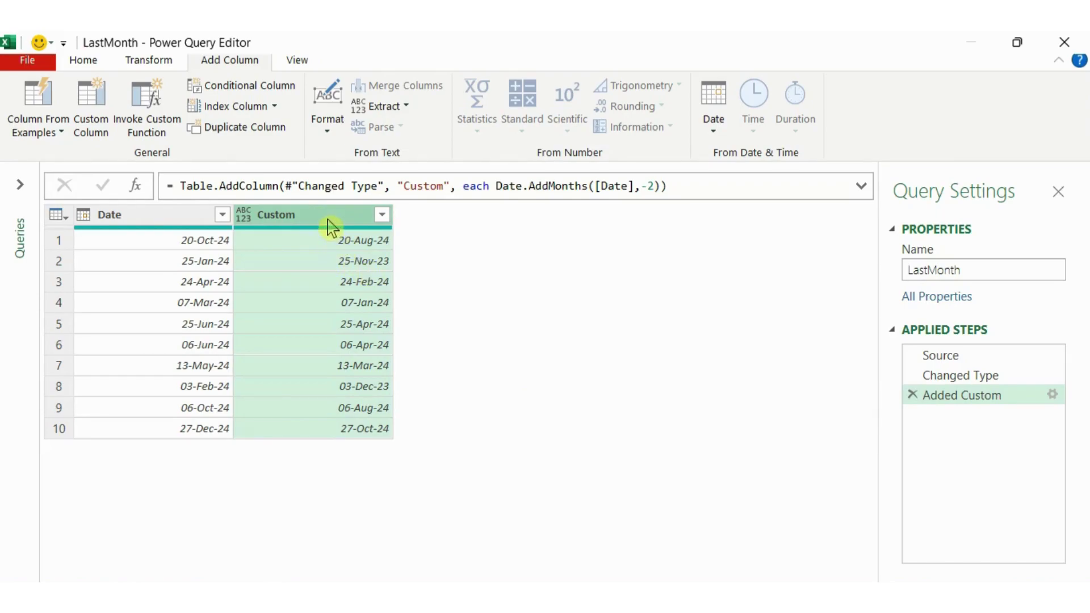
{"action": "left_click", "coordinate": [147, 61]}
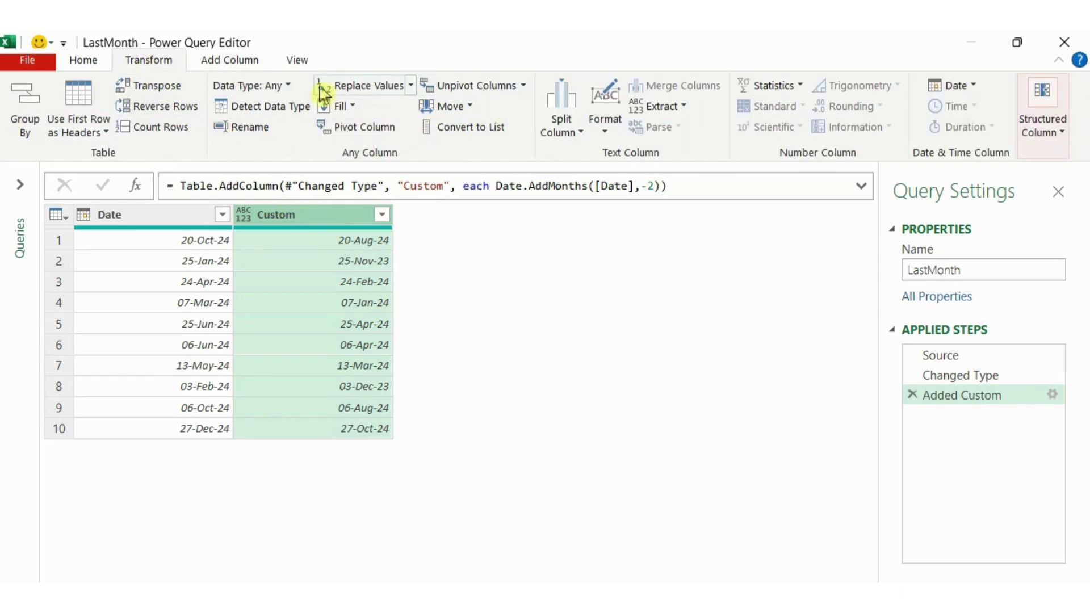
{"action": "left_click", "coordinate": [966, 86]}
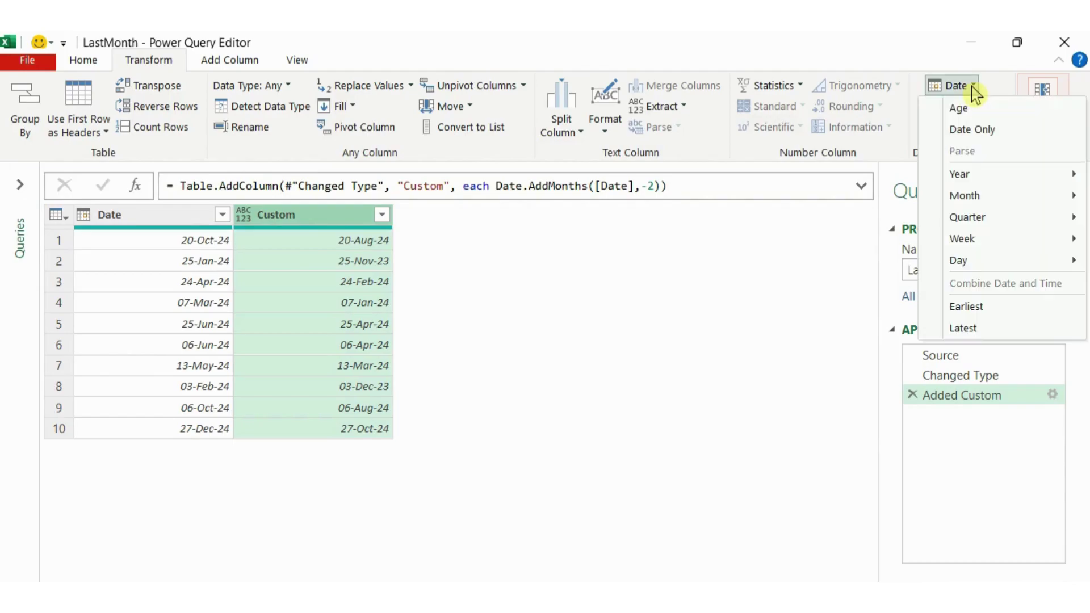
{"action": "mouse_move", "coordinate": [965, 195]}
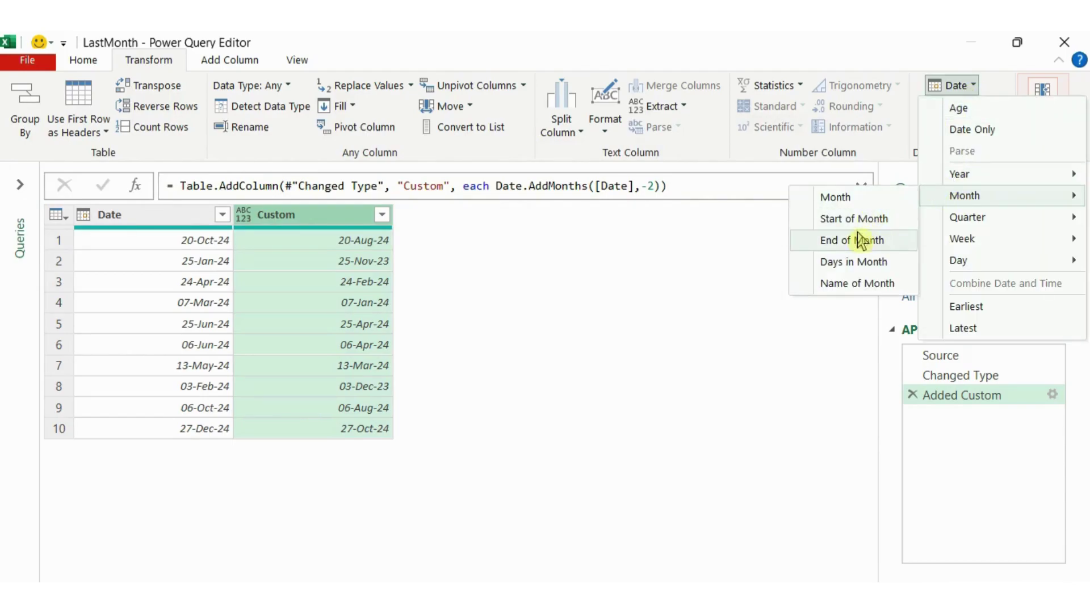
{"action": "left_click", "coordinate": [859, 247]}
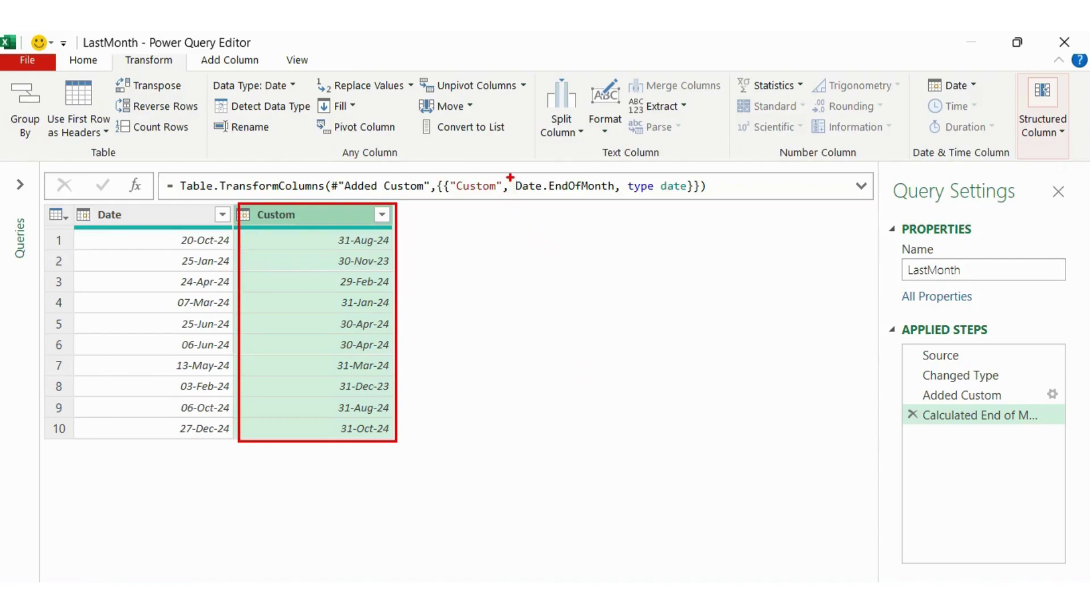
{"action": "left_click_drag", "start_coordinate": [523, 195], "coordinate": [620, 199]}
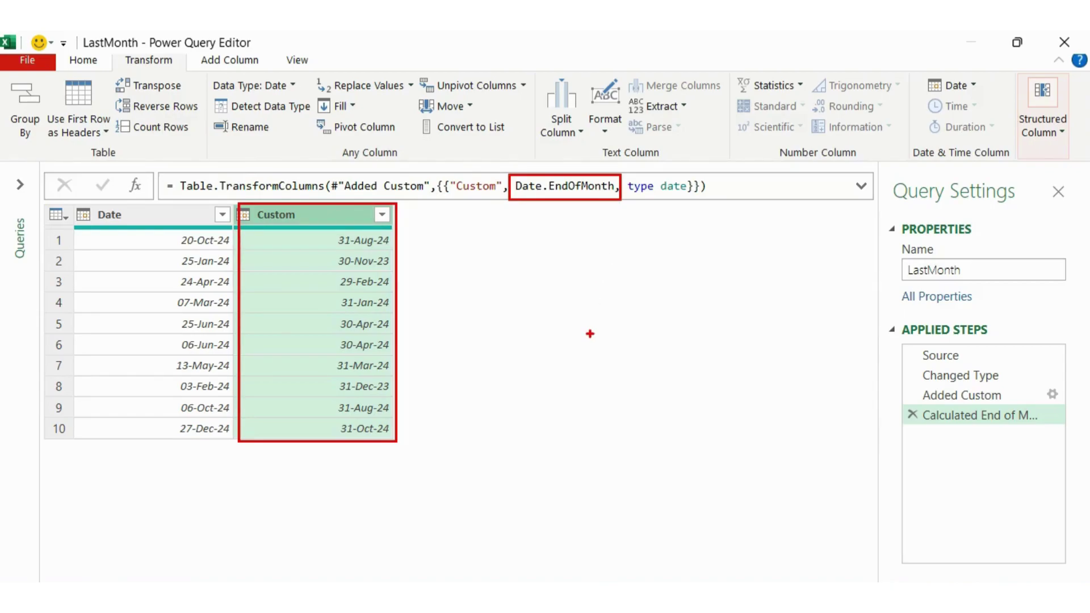
{"action": "key", "text": "Escape"}
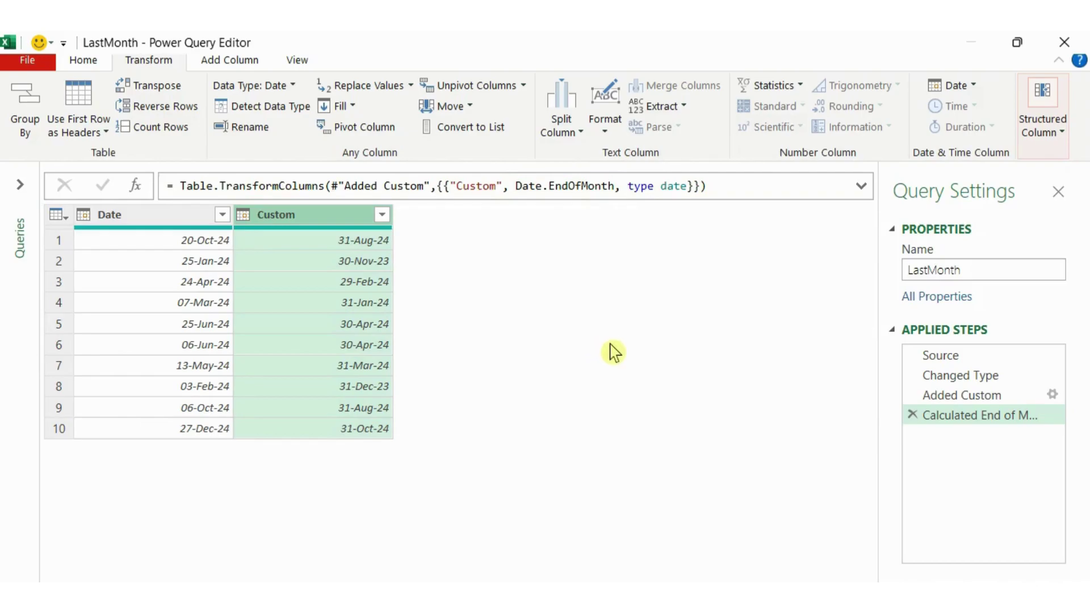
{"action": "left_click", "coordinate": [912, 415]}
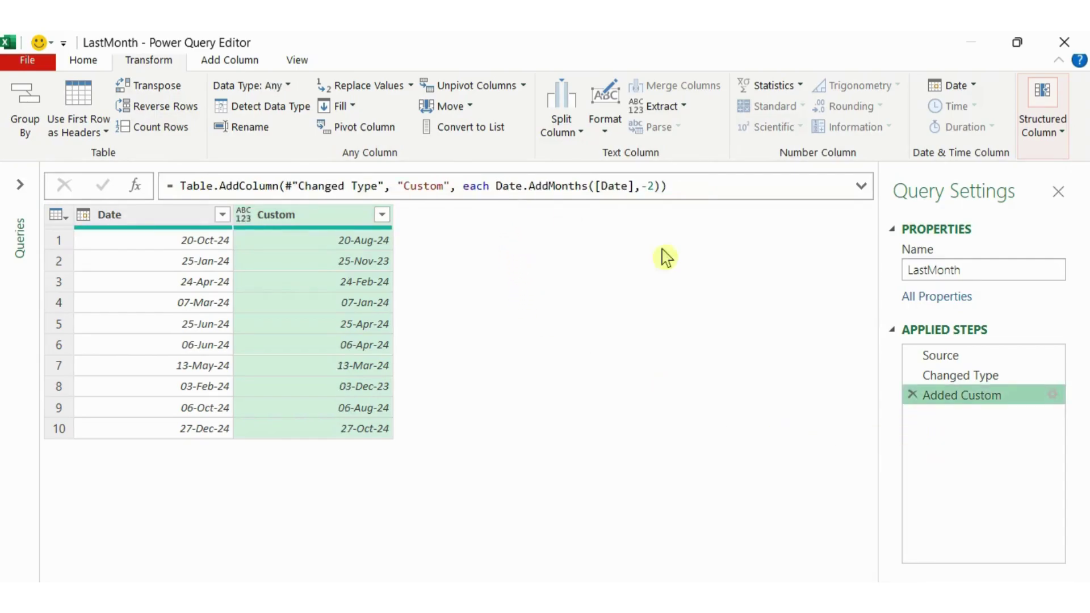
- Wrap the Custom formula as Date.EndOfMonth(Date.AddMonths([Date],-2)), so 20-Oct-24 gives 31-Aug-24
{"action": "left_click", "coordinate": [1052, 394]}
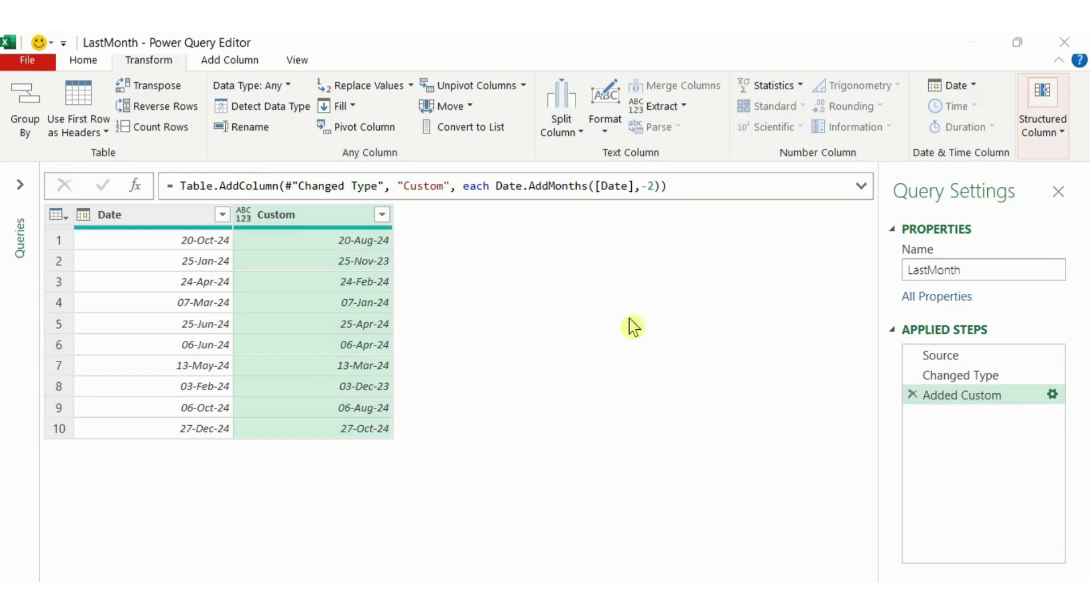
{"action": "left_click_drag", "start_coordinate": [516, 152], "coordinate": [489, 156]}
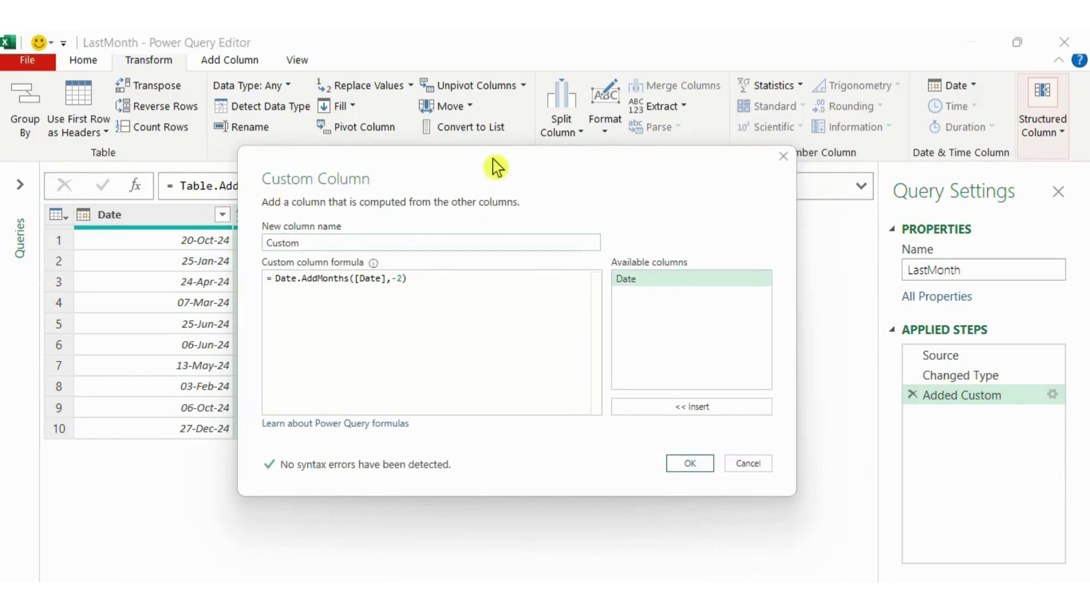
{"action": "left_click", "coordinate": [276, 278]}
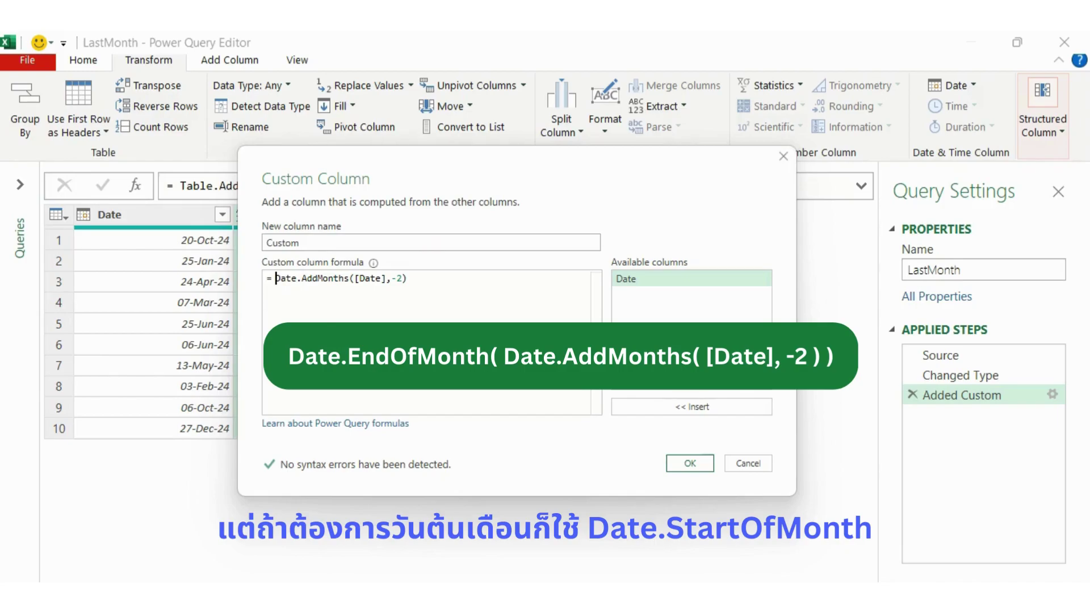
{"action": "type", "text": "Dat"}
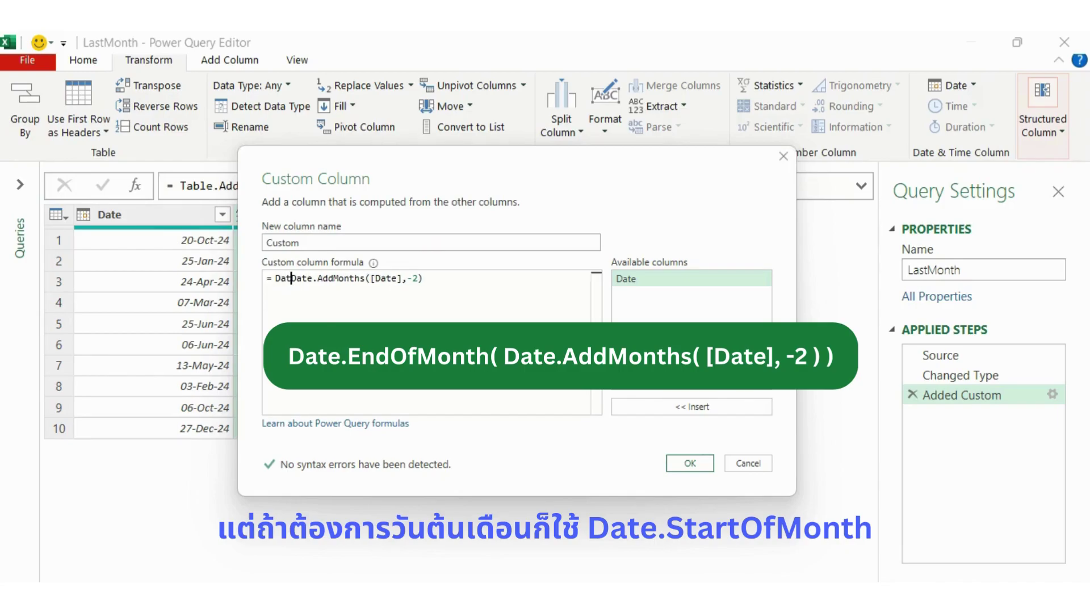
{"action": "type", "text": "e.End"}
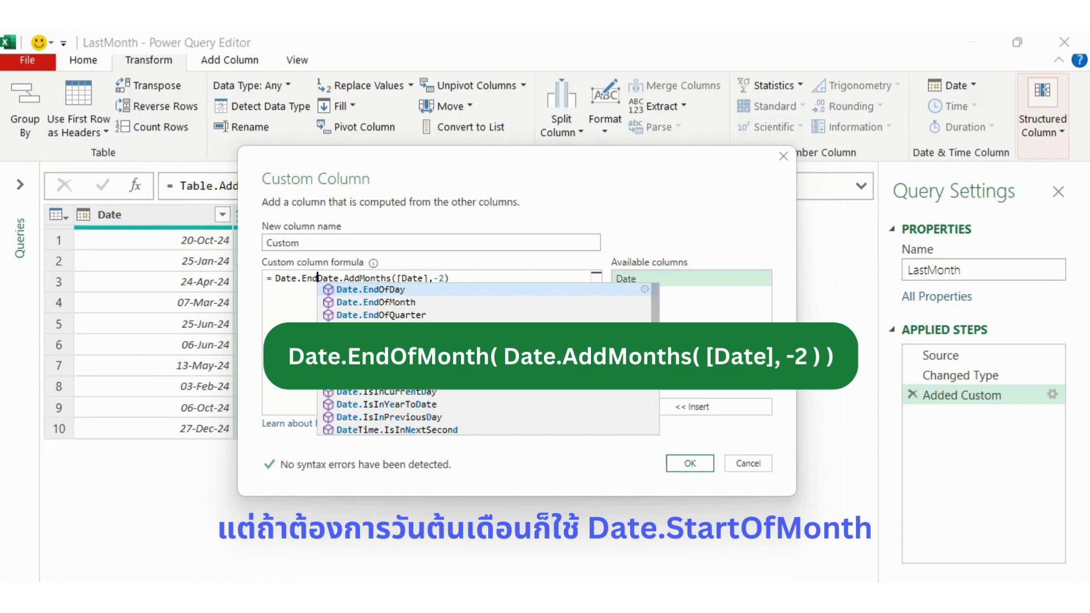
{"action": "type", "text": "Of"}
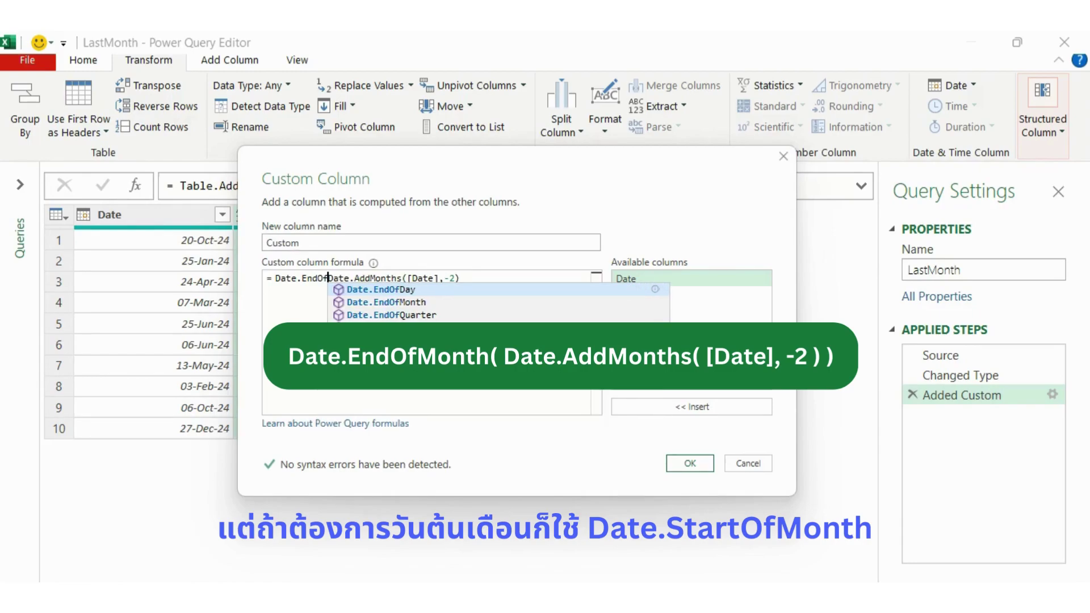
{"action": "type", "text": "Month"}
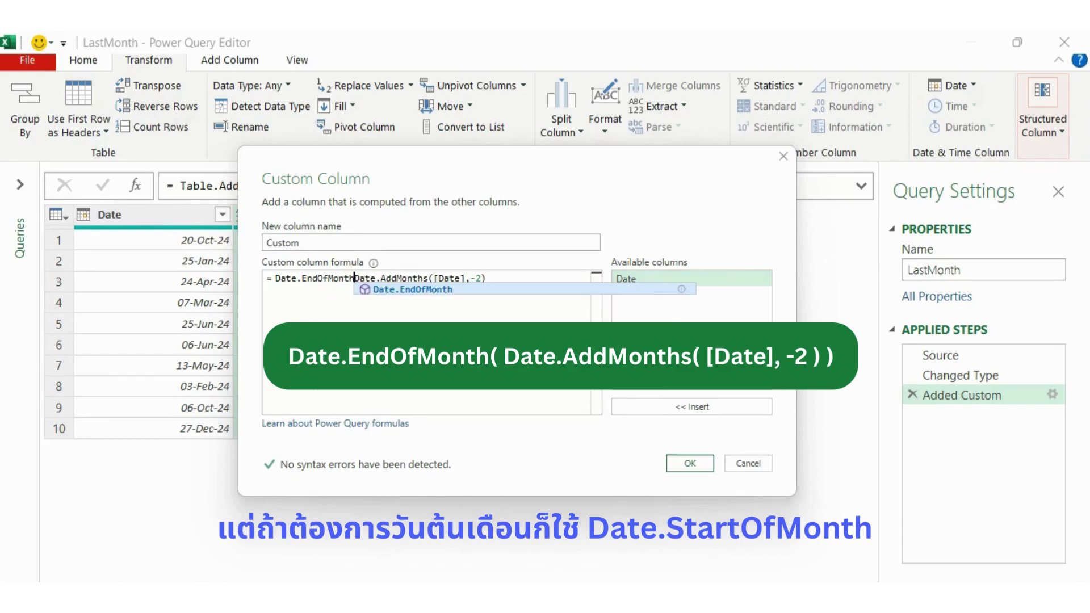
{"action": "type", "text": "("}
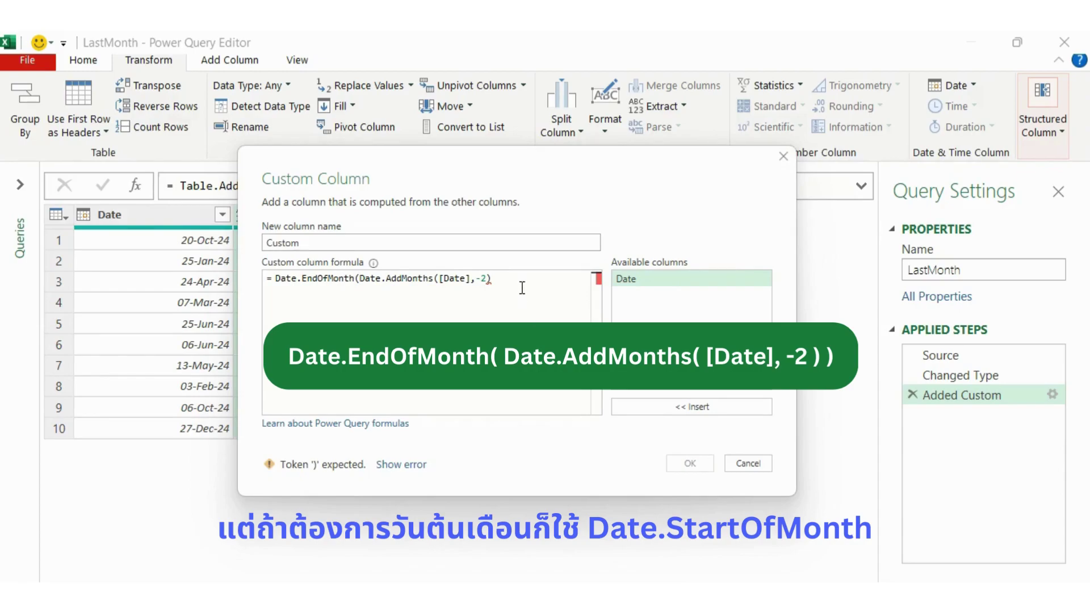
{"action": "left_click", "coordinate": [520, 282]}
{"action": "type", "text": ")"}
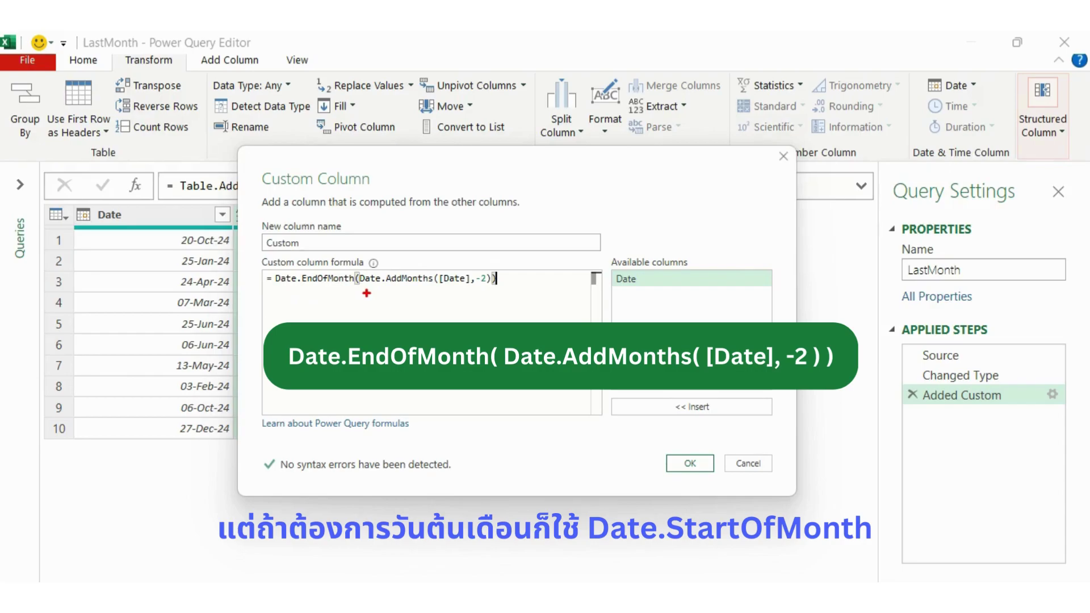
{"action": "left_click", "coordinate": [691, 463]}
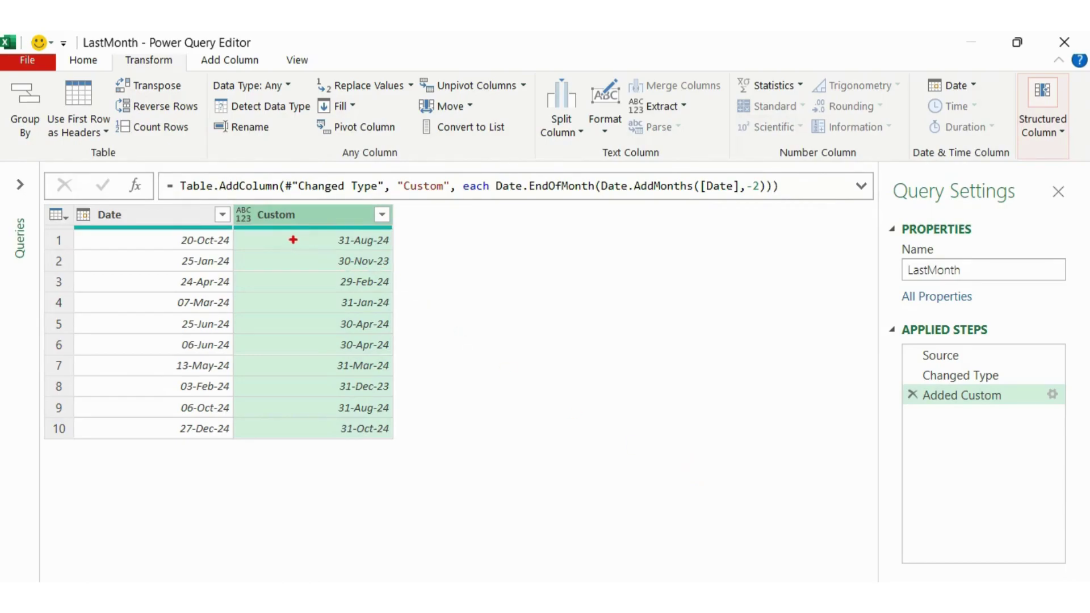
{"action": "left_click_drag", "start_coordinate": [304, 228], "coordinate": [411, 446]}
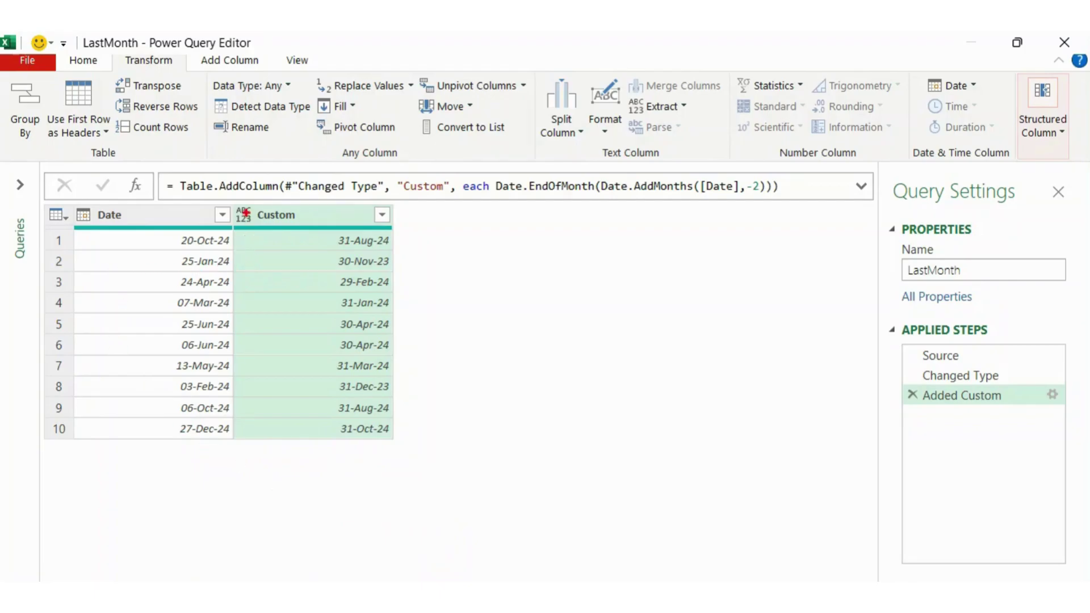
{"action": "mouse_move", "coordinate": [238, 203]}
{"action": "left_mouse_down"}
{"action": "mouse_move", "coordinate": [253, 255]}
{"action": "mouse_move", "coordinate": [393, 439]}
{"action": "left_mouse_up"}
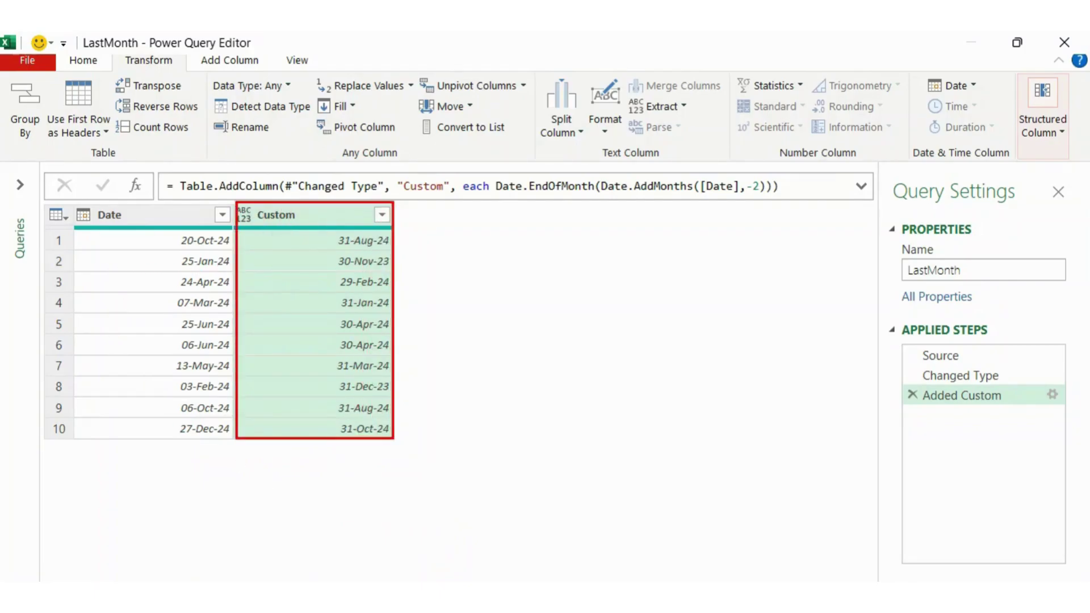
{"action": "left_click_drag", "start_coordinate": [75, 202], "coordinate": [233, 441]}
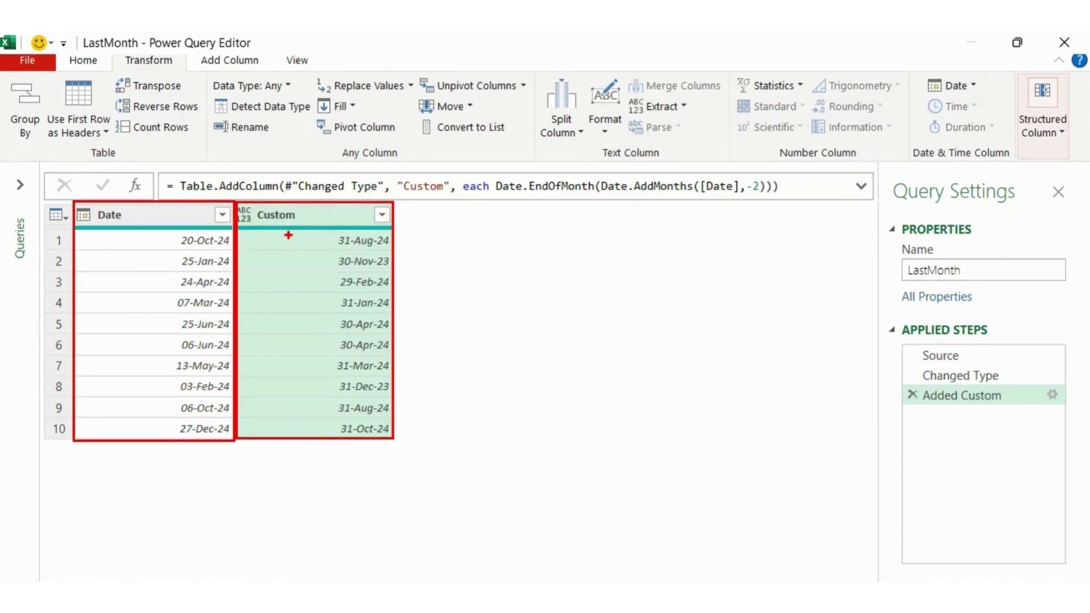
{"action": "key", "text": "Escape"}
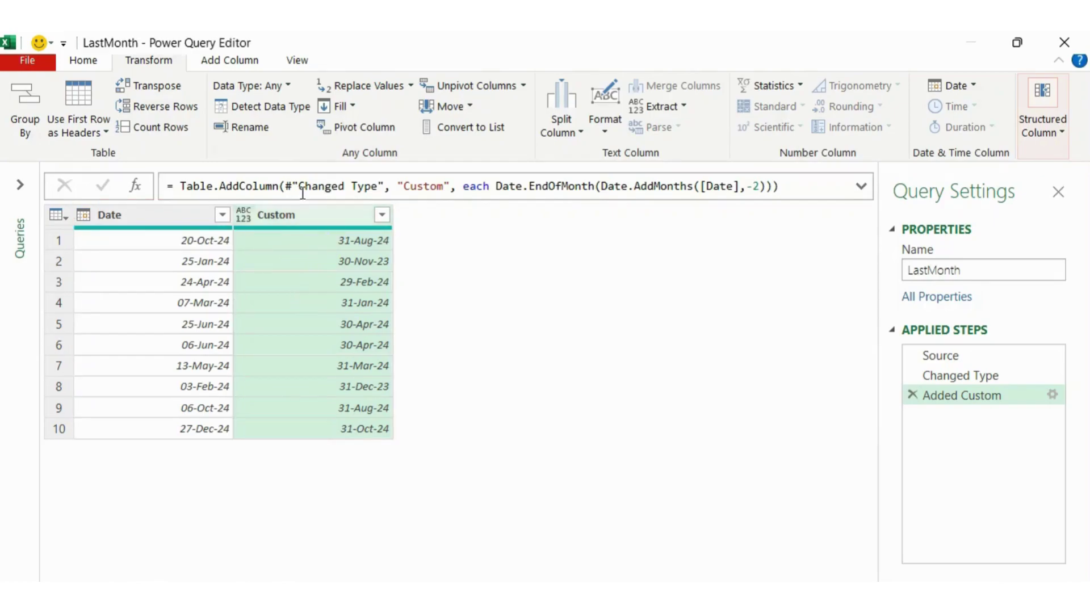
- Add a custom column named DateDiff with the formula Duration.Days([Date]-[Custom])
{"action": "left_click", "coordinate": [238, 63]}
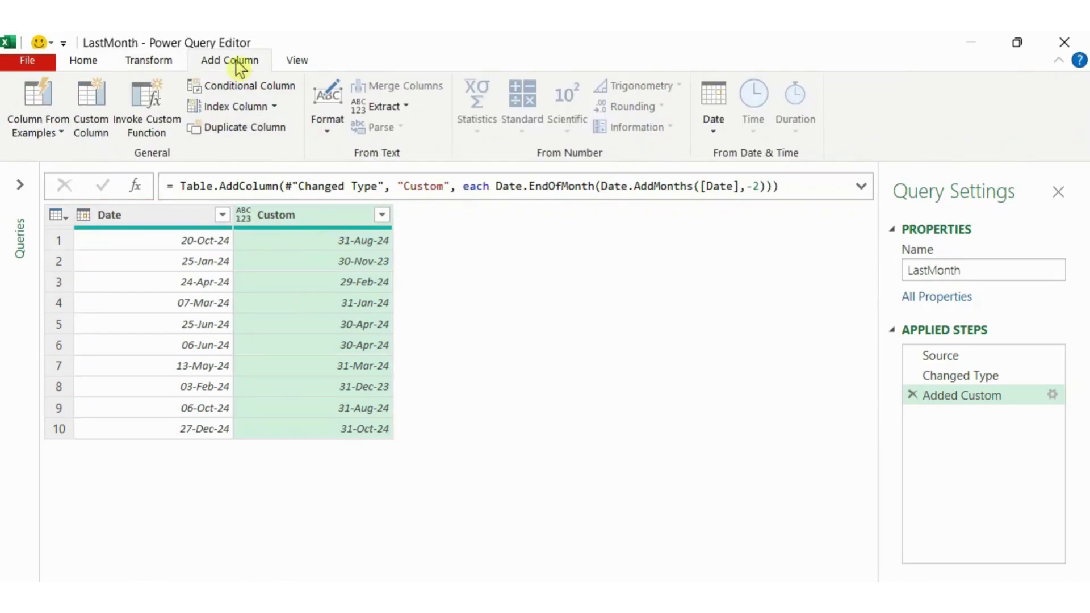
{"action": "left_click", "coordinate": [92, 109]}
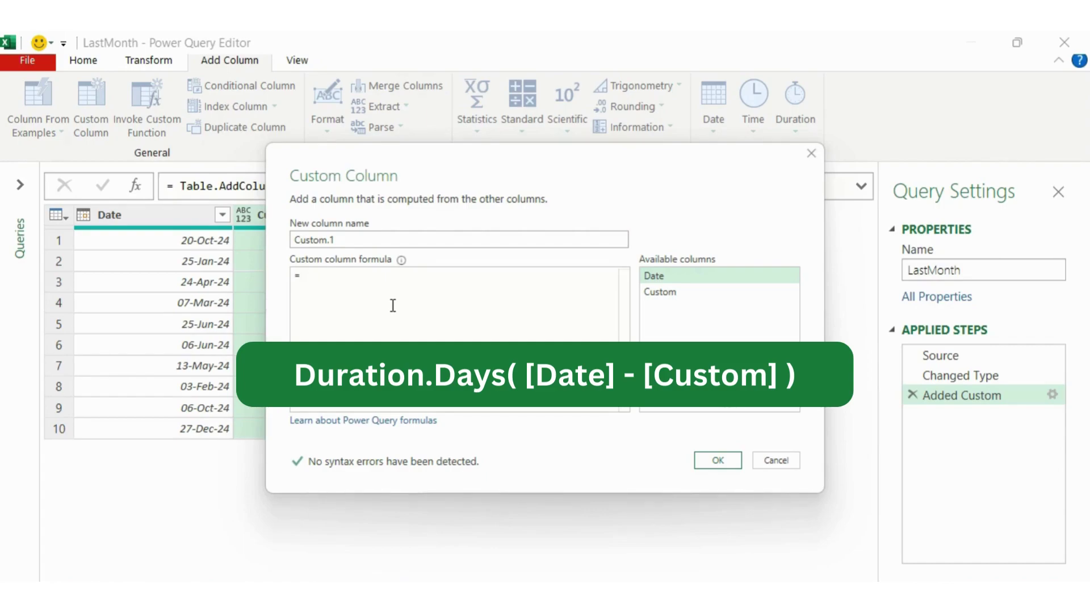
{"action": "type", "text": " Du"}
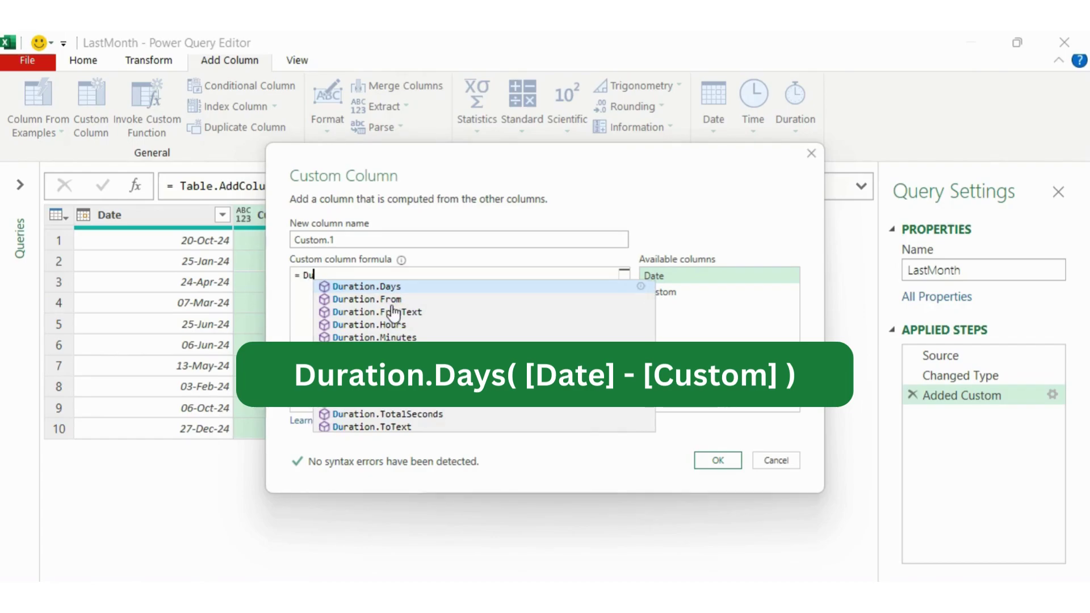
{"action": "key", "text": "Tab"}
{"action": "type", "text": "("}
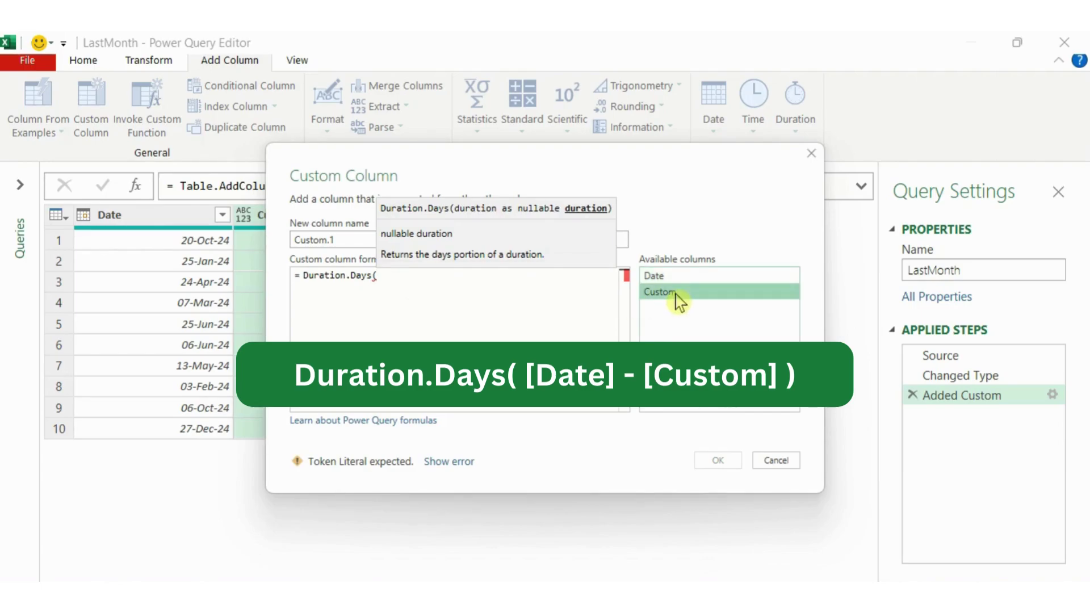
{"action": "double_click", "coordinate": [671, 278]}
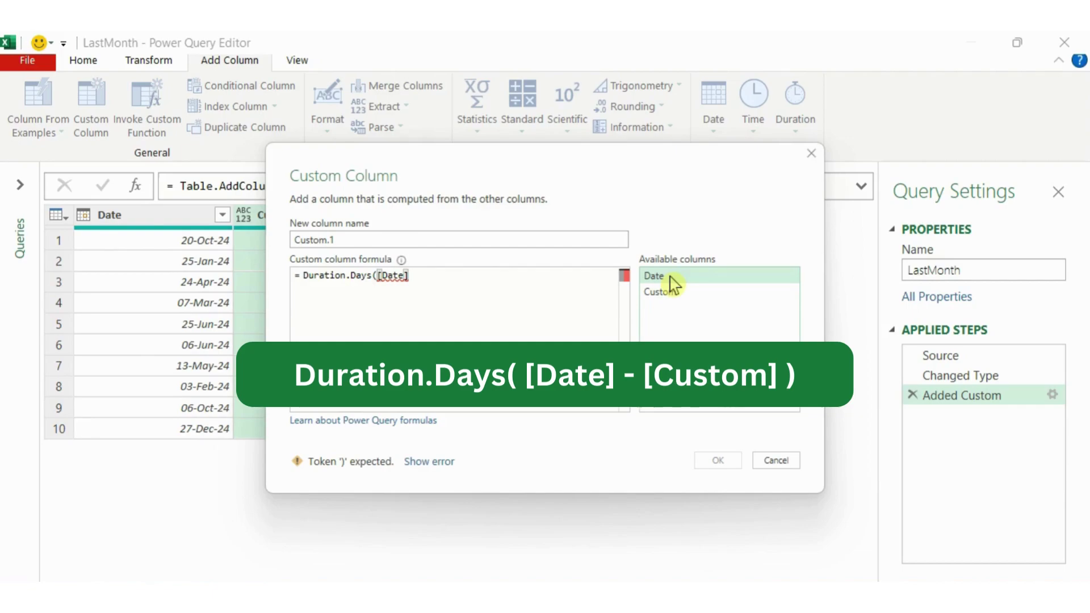
{"action": "type", "text": "-"}
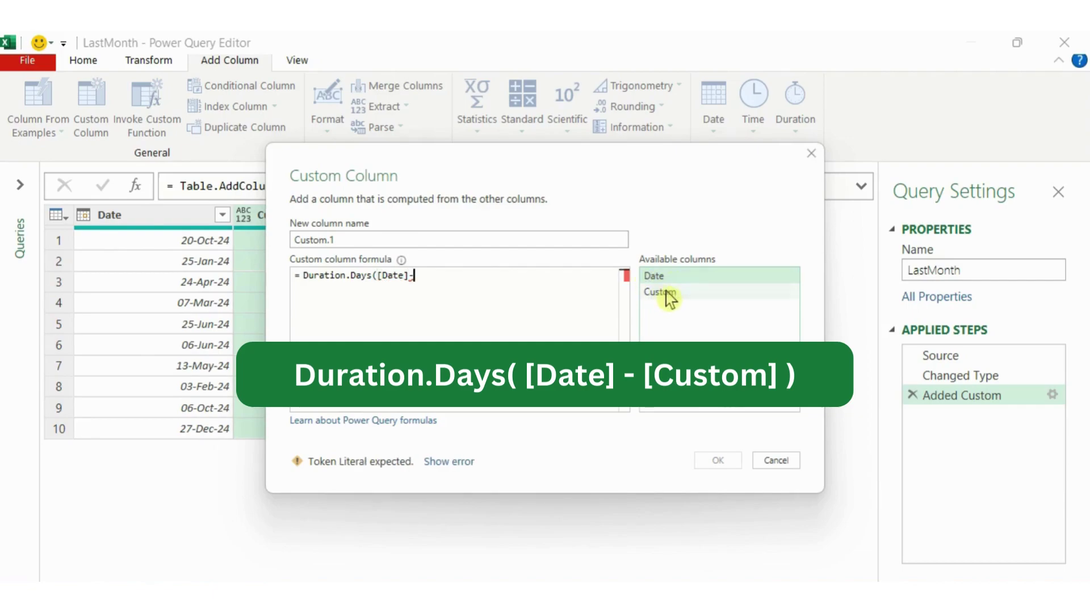
{"action": "double_click", "coordinate": [671, 295]}
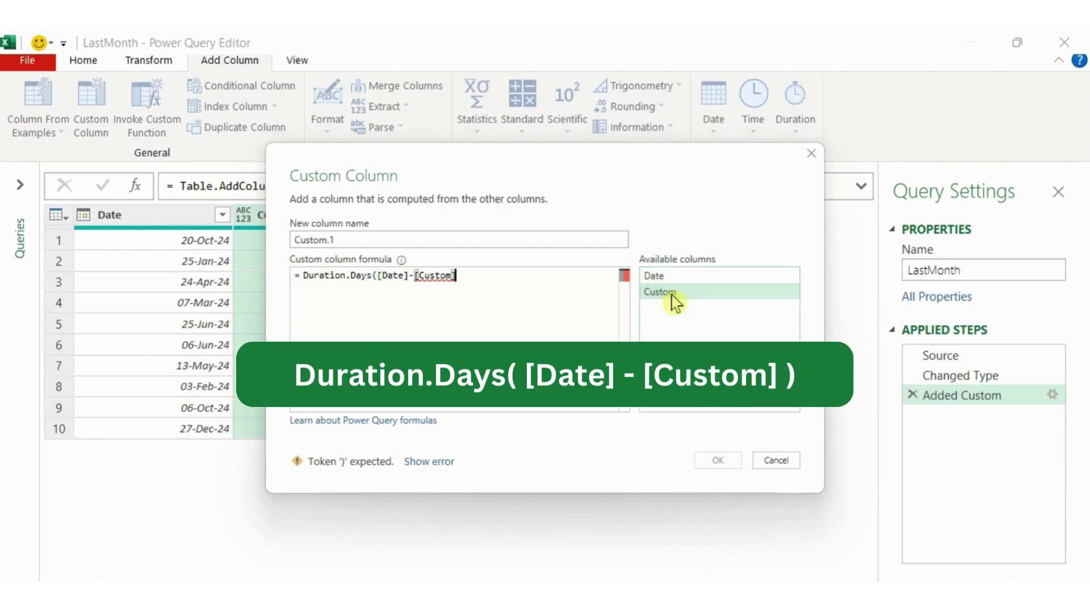
{"action": "type", "text": ")"}
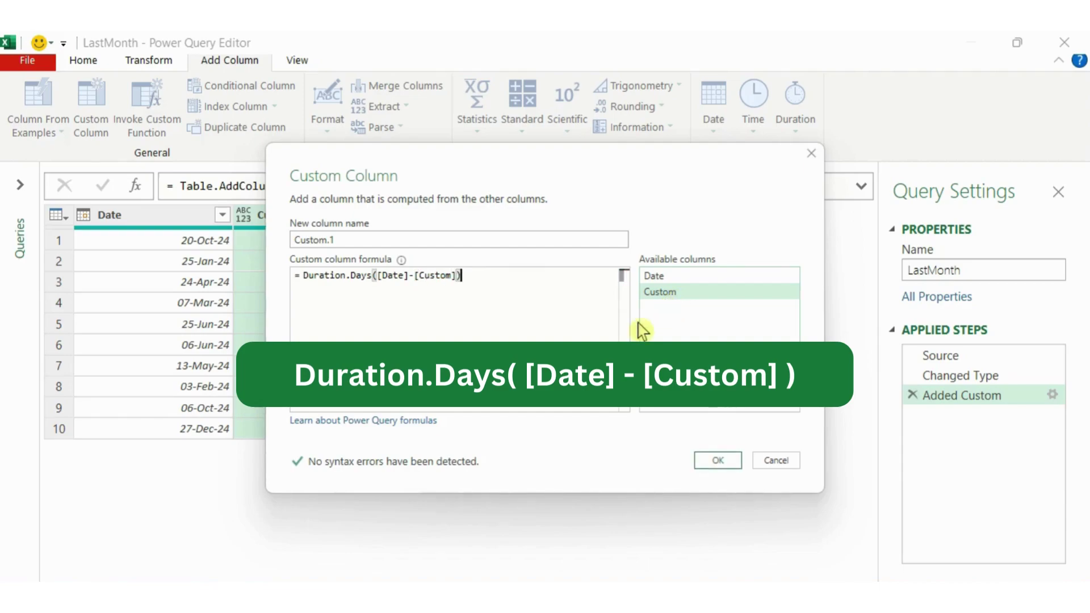
{"action": "key", "text": "shift+Tab"}
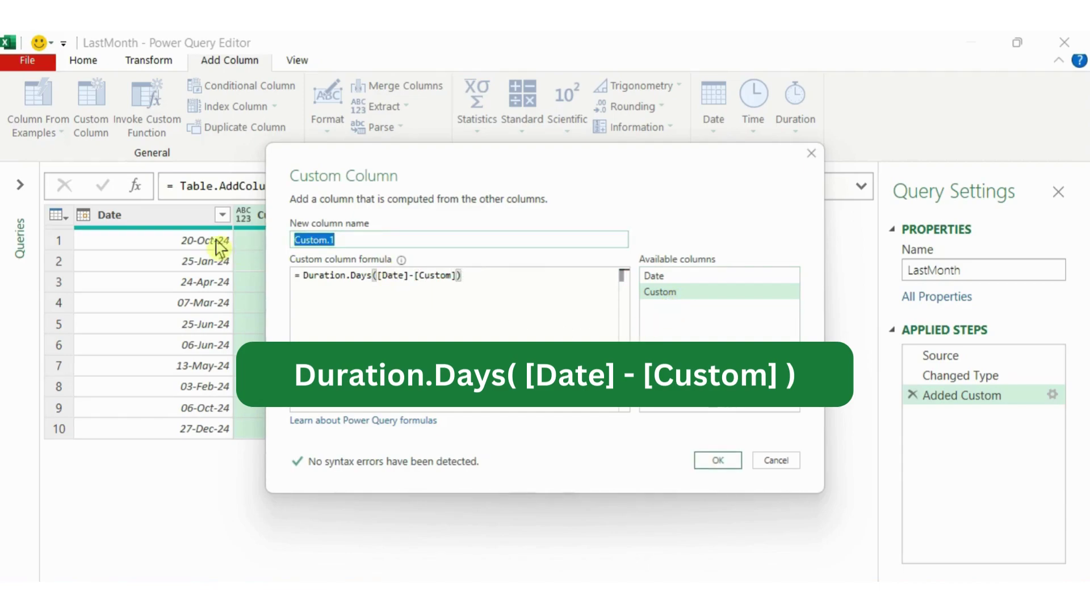
{"action": "type", "text": "D"}
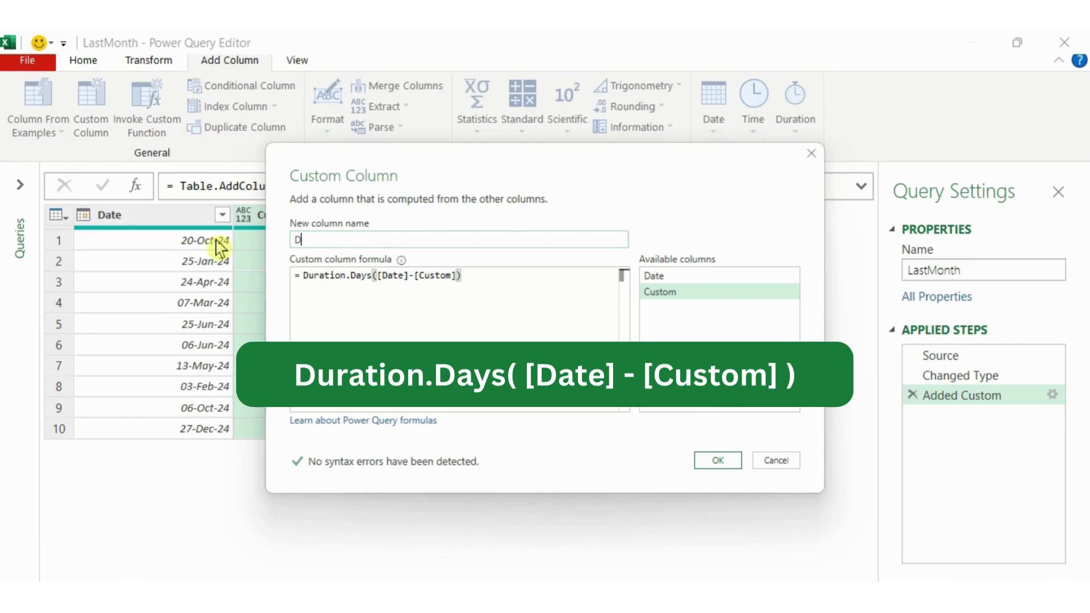
{"action": "type", "text": "ateD"}
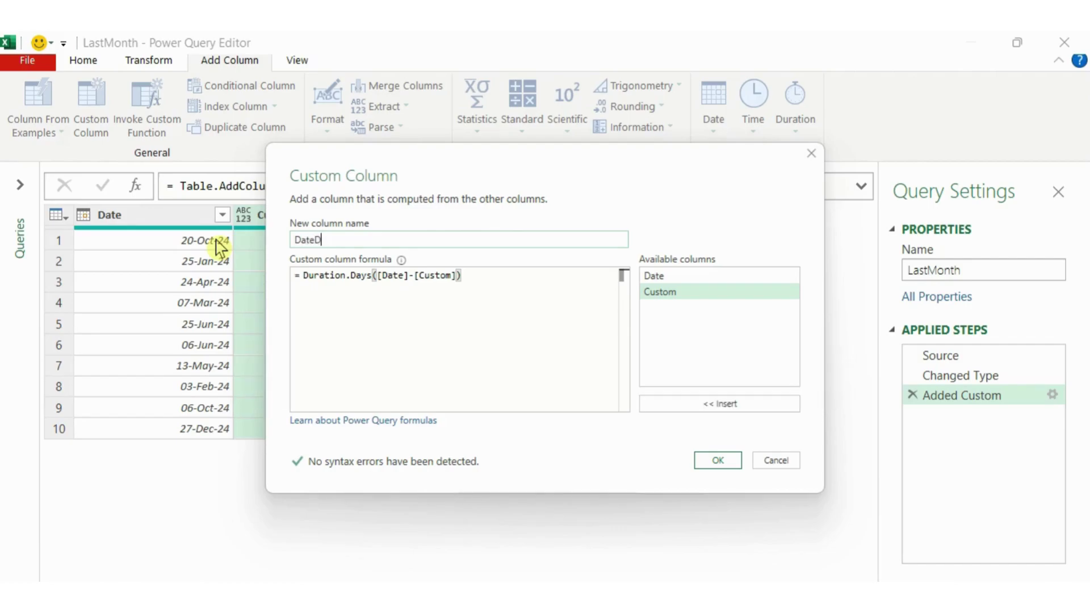
{"action": "type", "text": "iff"}
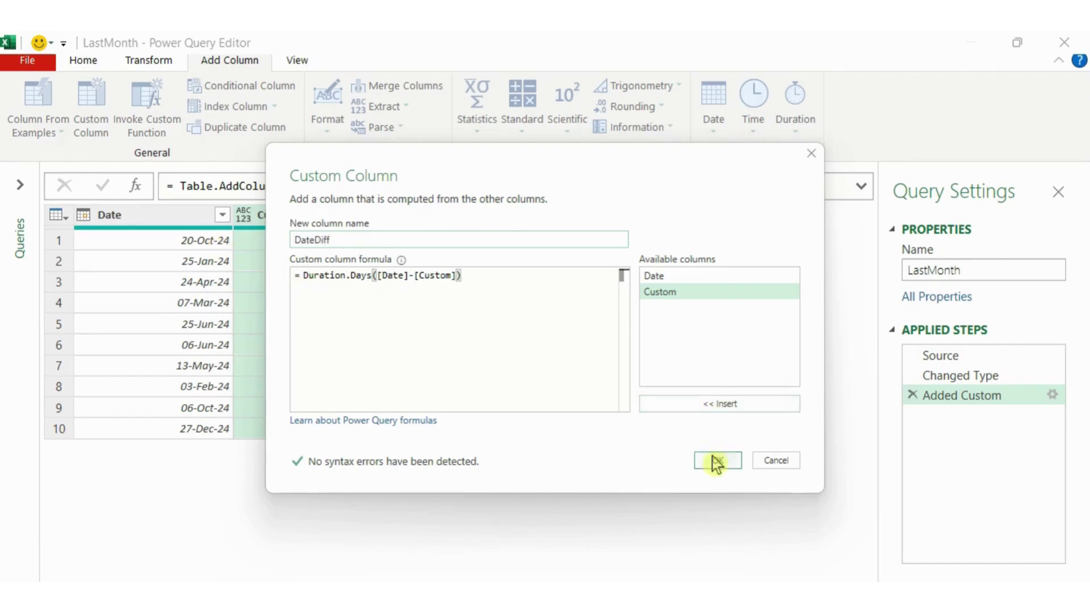
{"action": "left_click", "coordinate": [717, 460]}
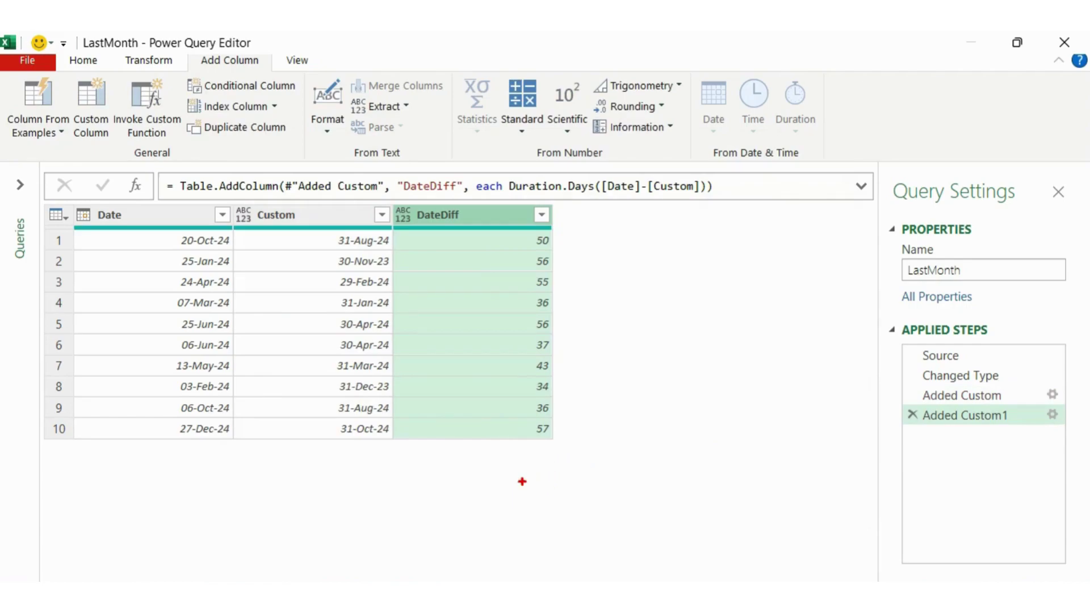